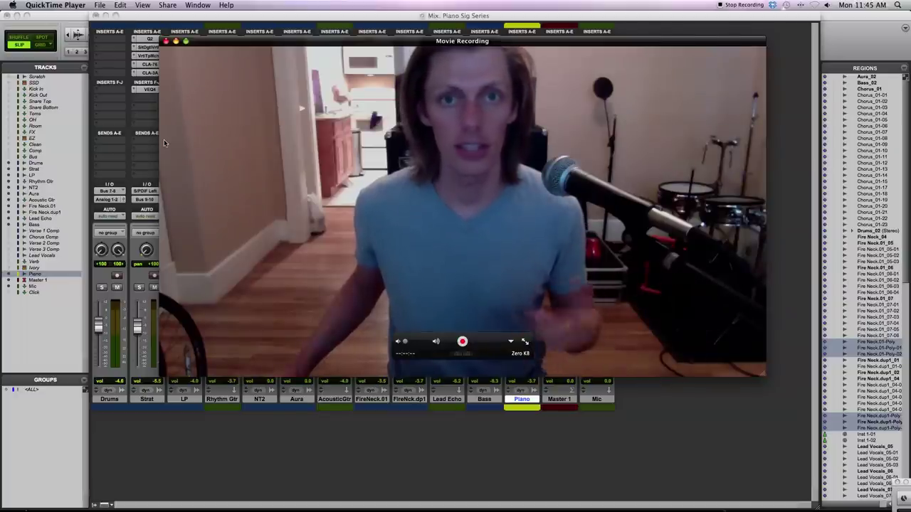
Close the movie recording window, switch to the Pro Tools mix and raise the Piano track's volume to -2.5
left_click(166, 41)
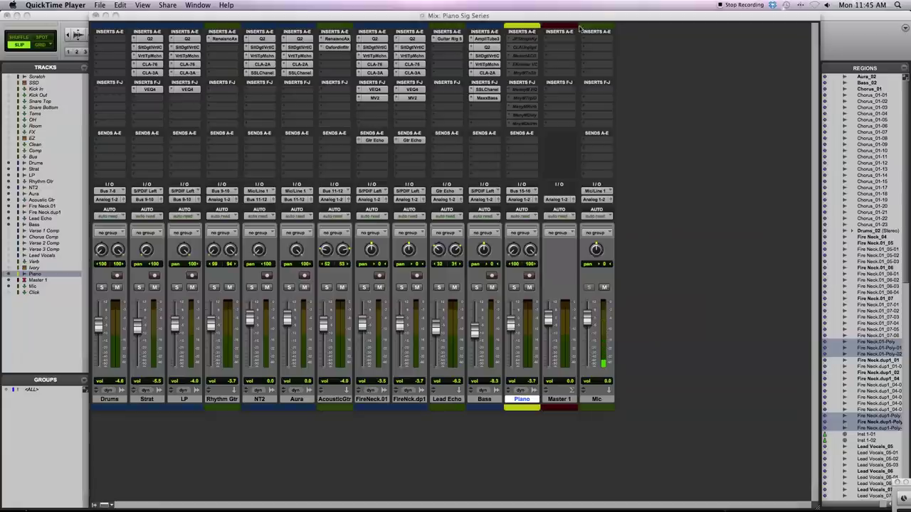
left_click(601, 19)
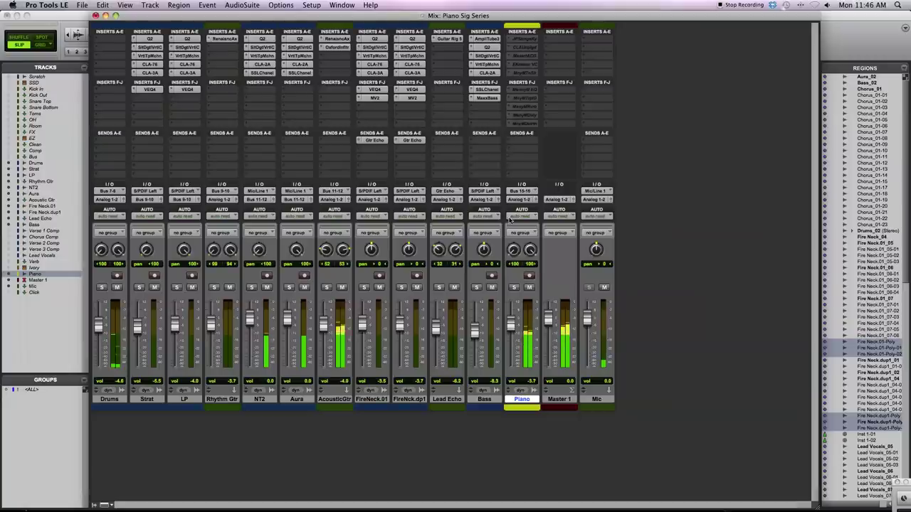
left_click_drag(510, 327, 509, 326)
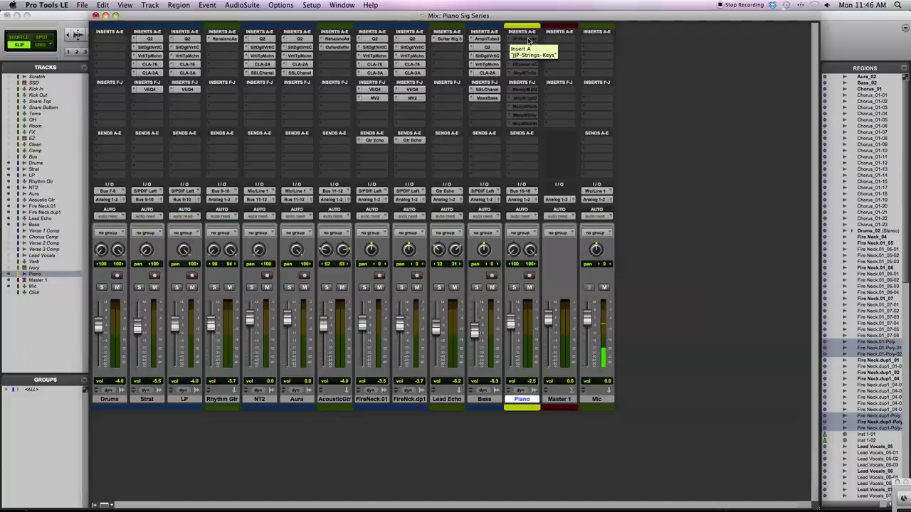
Make the JJP-Strings-Keys insert on the Piano track active and open its plug-in window
right_click(528, 40)
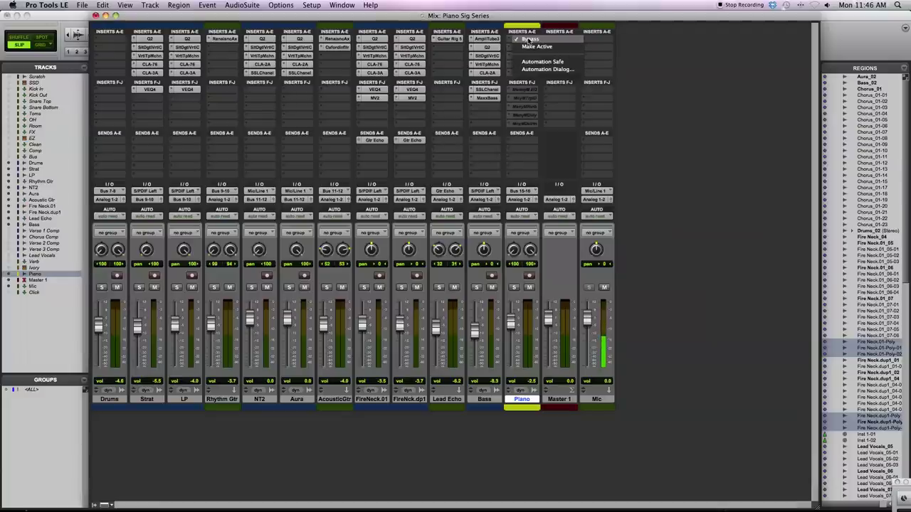
left_click(530, 47)
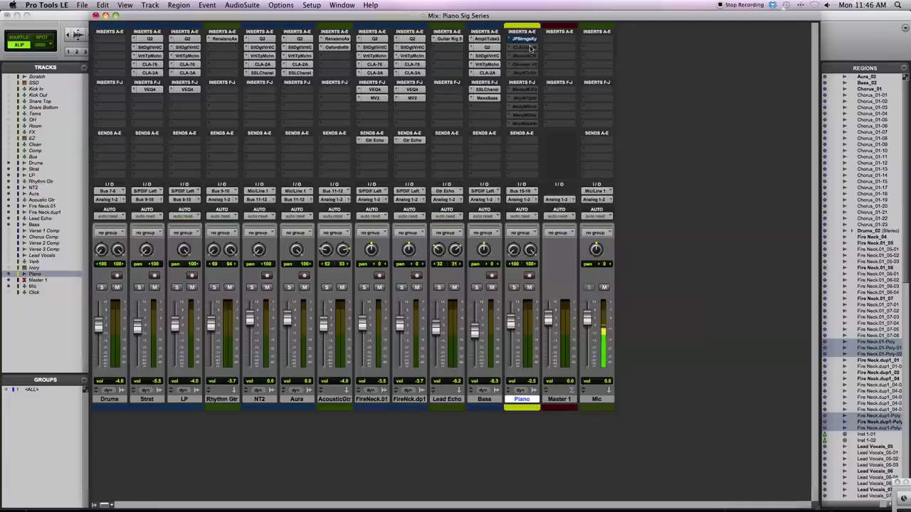
left_click(528, 39)
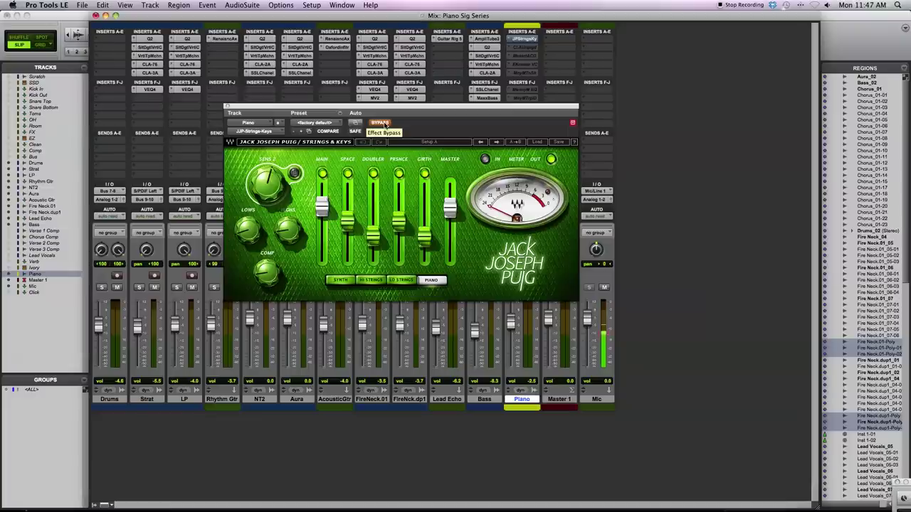
Solo the Piano track and compare it with the JJP-Strings-Keys effect bypassed and engaged, leaving the effect engaged
left_click_drag(523, 106, 453, 63)
left_click(513, 288)
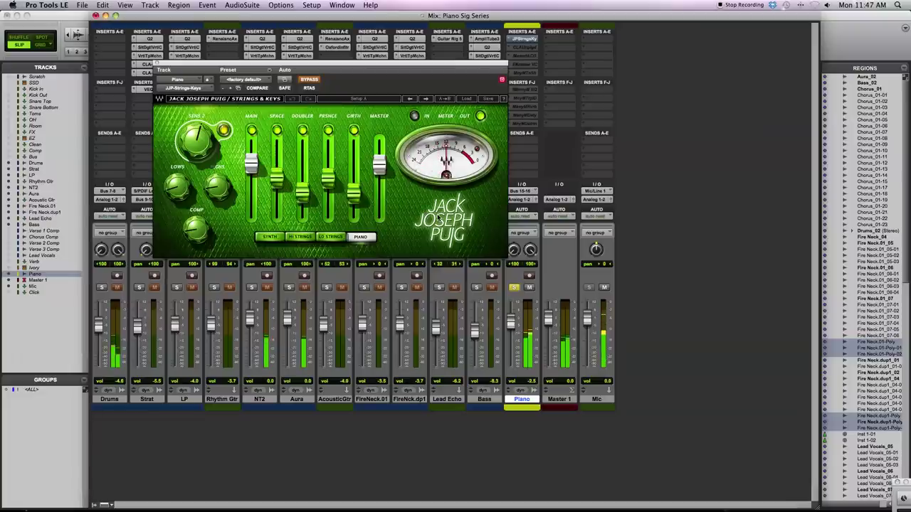
left_click(311, 82)
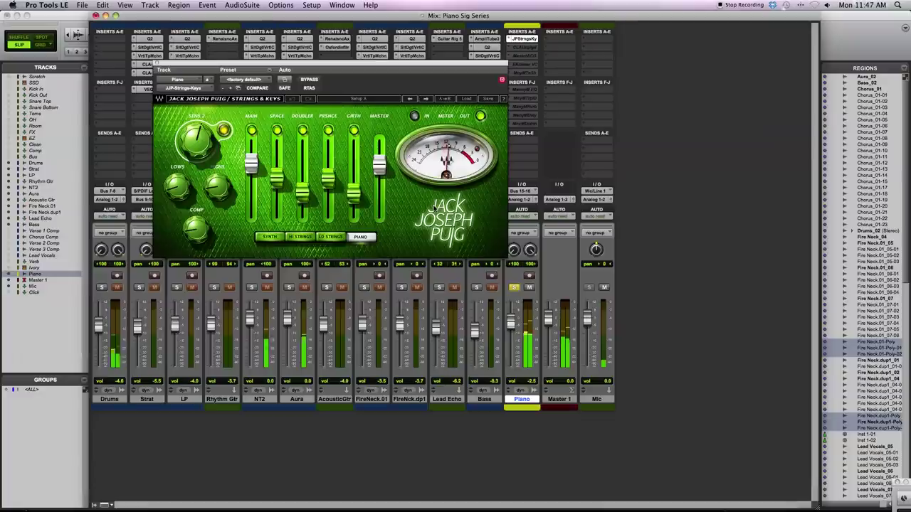
left_click(313, 80)
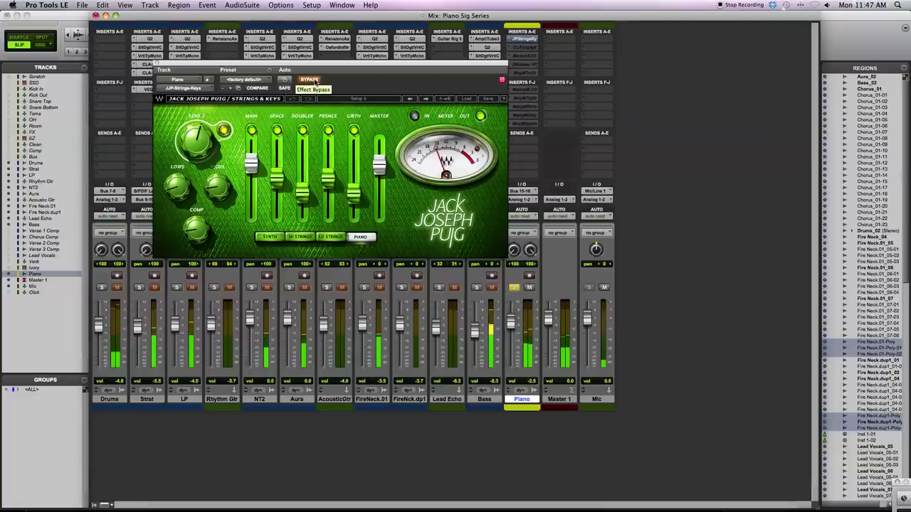
left_click(315, 81)
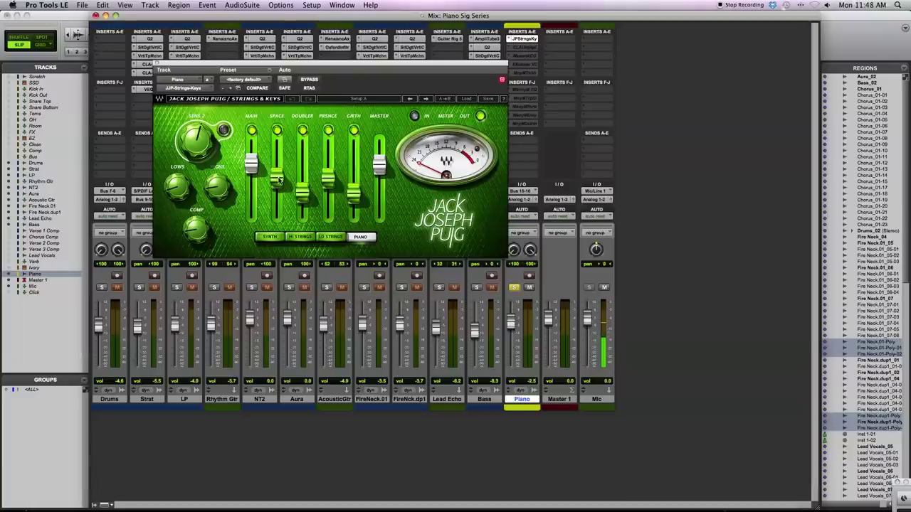
Fine-tune the plug-in's input sensitivity on the Piano track while it plays
left_click(277, 132)
mouse_move(355, 196)
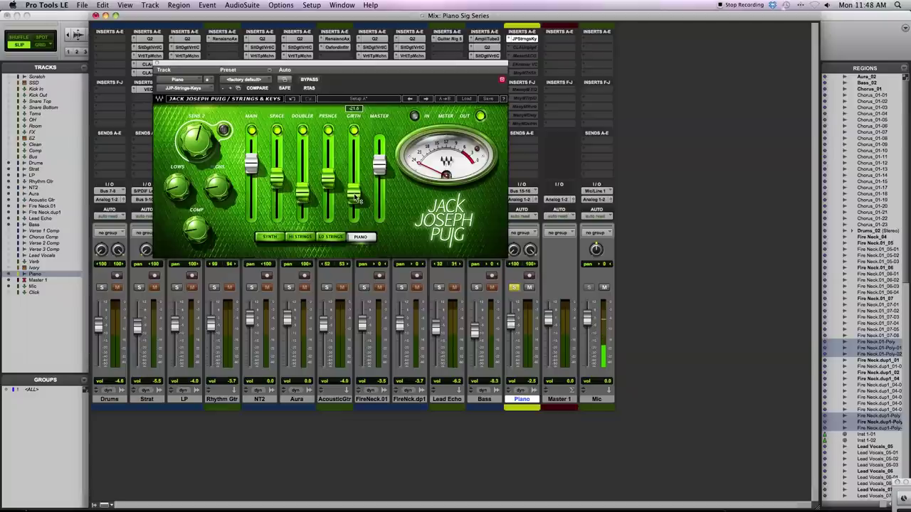
mouse_move(193, 145)
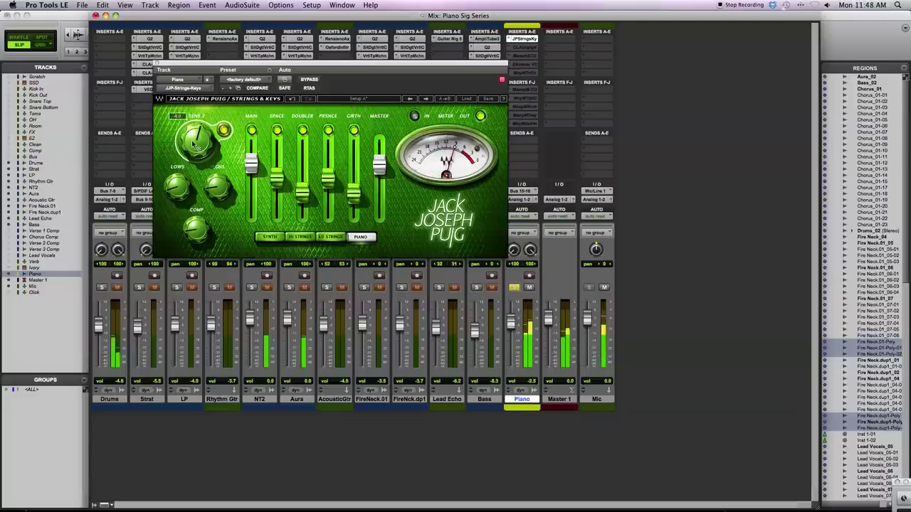
left_click_drag(198, 140, 197, 143)
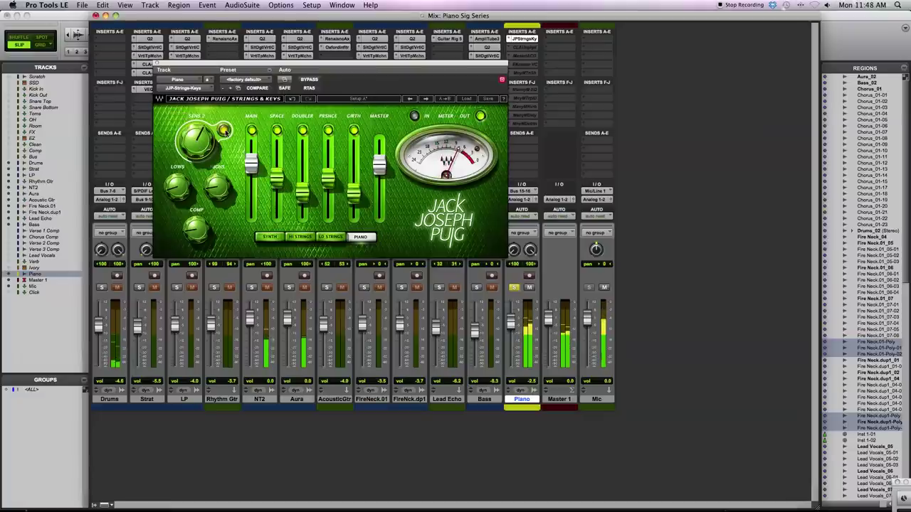
Try heavier compression with the plug-in's Master level lowered to about -10.6, and compare it against bypass
mouse_move(195, 232)
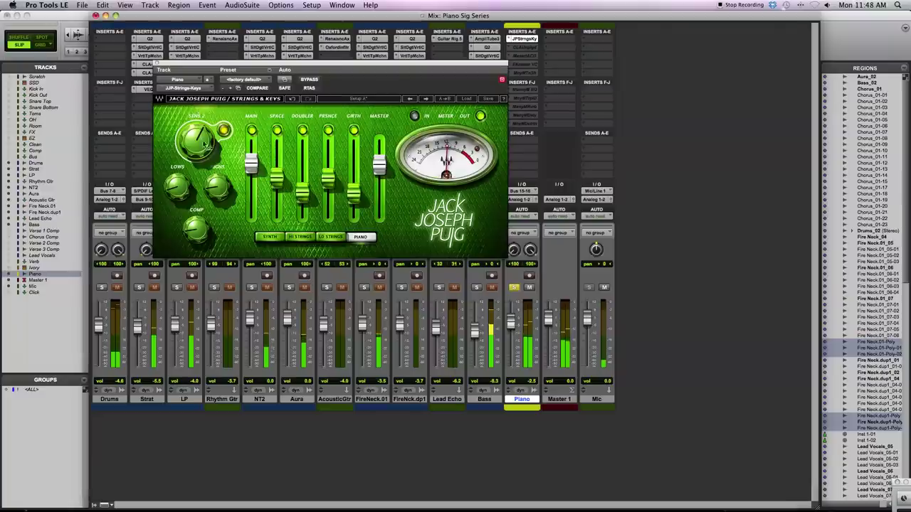
left_click_drag(196, 227, 196, 213)
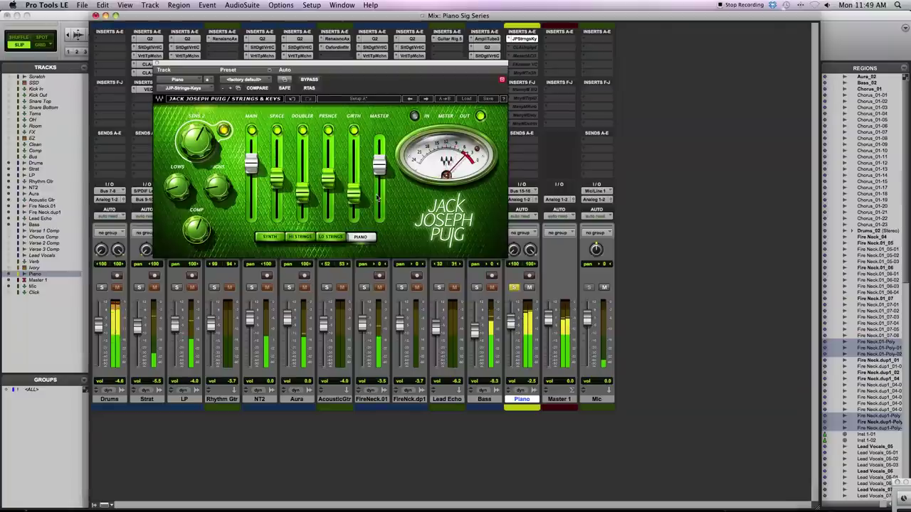
left_click_drag(382, 169, 382, 176)
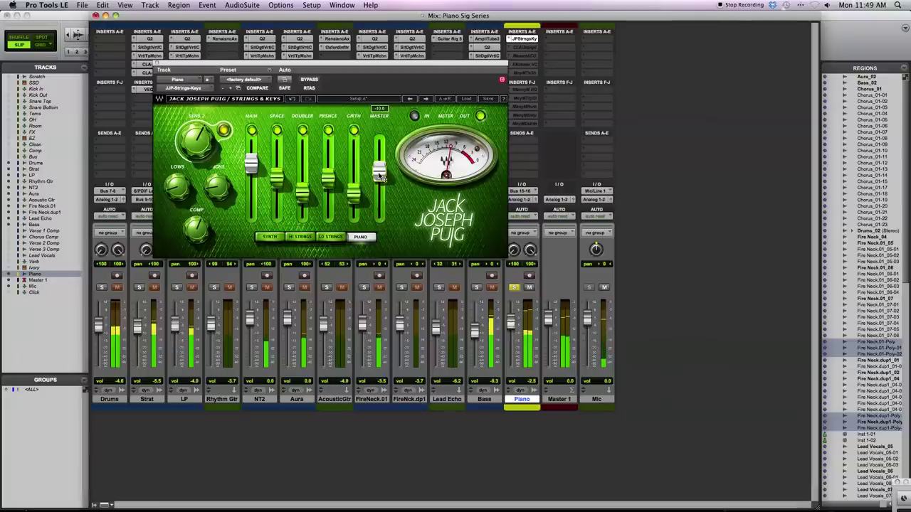
mouse_move(201, 230)
left_mouse_down()
mouse_move(202, 222)
mouse_move(219, 240)
mouse_move(211, 241)
left_mouse_up()
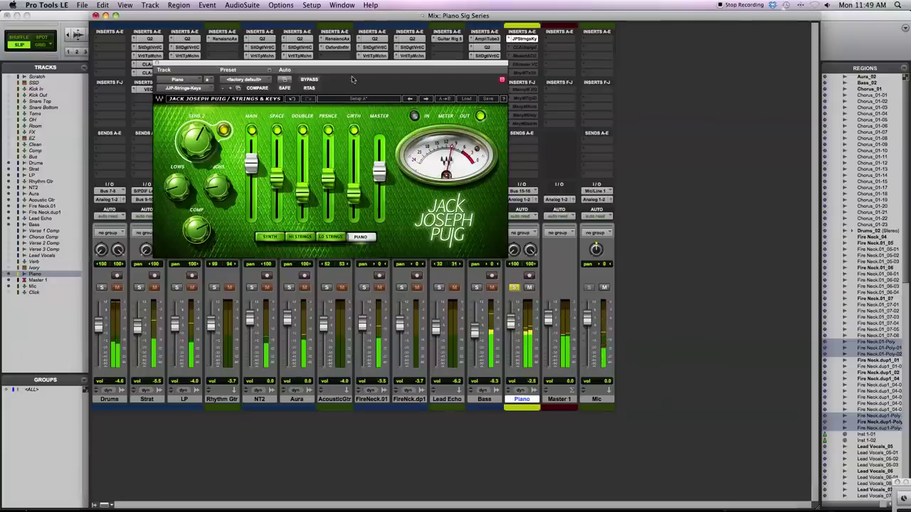
left_click(308, 80)
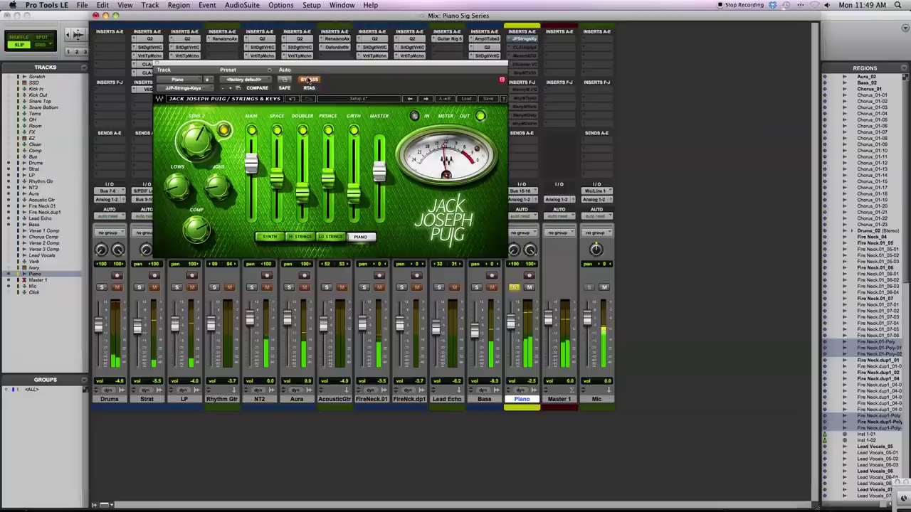
left_click(308, 79)
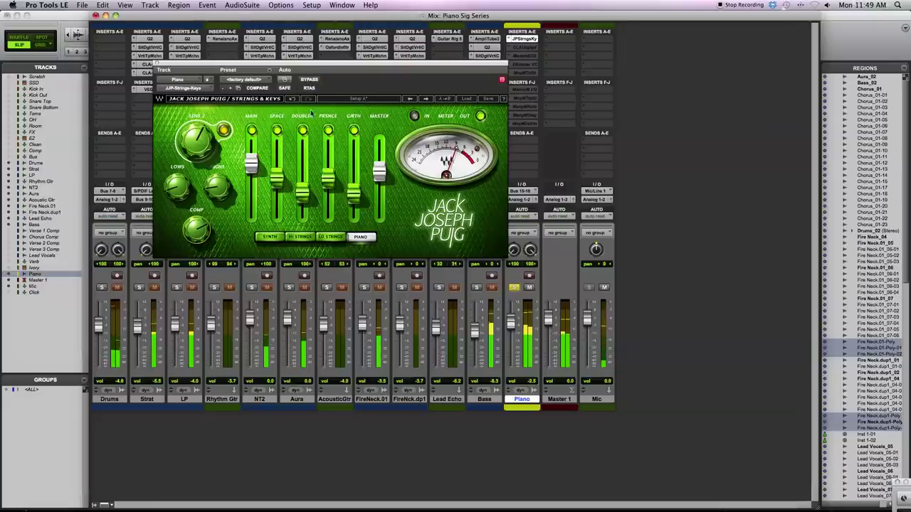
Set the compression to 12.5, raise the plug-in's Master level slightly and compare the result against bypass
mouse_move(206, 230)
left_mouse_down()
mouse_move(189, 239)
mouse_move(201, 231)
left_mouse_up()
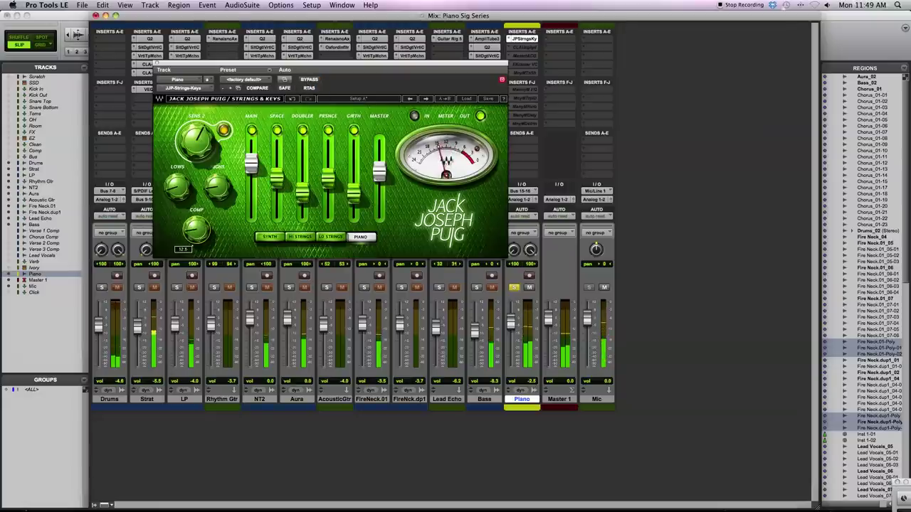
left_click_drag(382, 179, 382, 174)
left_click(309, 79)
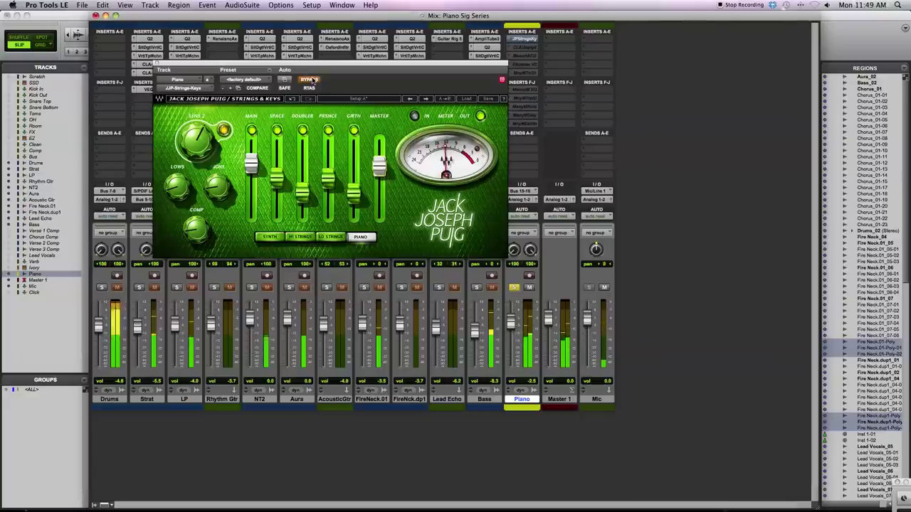
left_click(310, 79)
Try the plug-in's Highs at minimum, bring them back up moderately and raise the Lows slightly
mouse_move(224, 193)
left_mouse_down()
mouse_move(226, 176)
mouse_move(229, 194)
left_mouse_up()
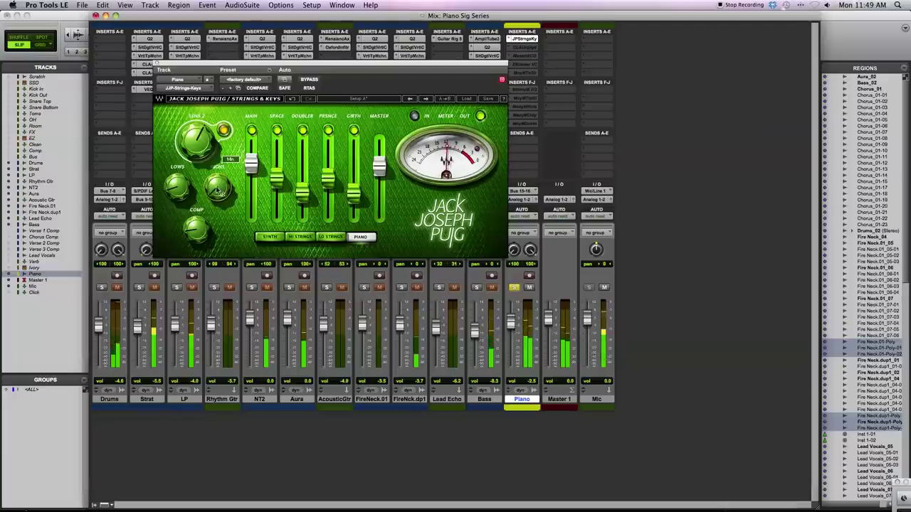
mouse_move(226, 189)
left_mouse_down()
mouse_move(226, 176)
mouse_move(221, 193)
left_mouse_up()
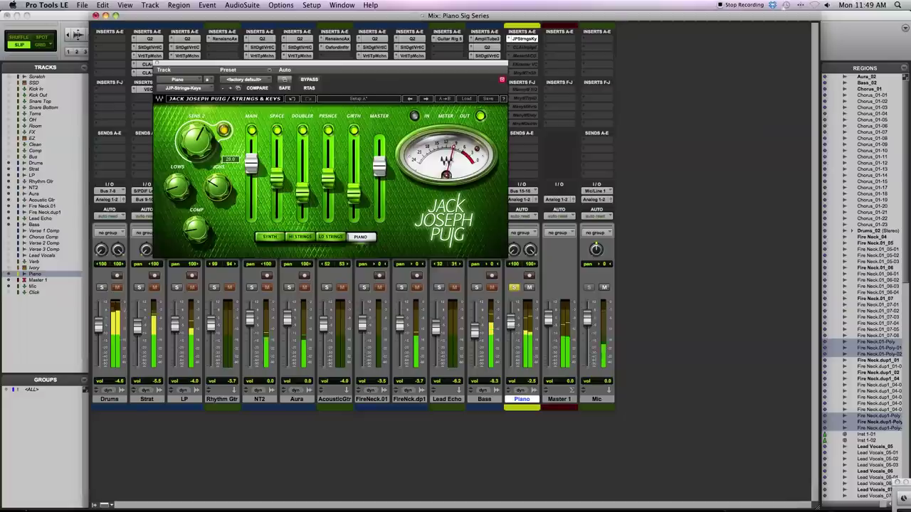
mouse_move(177, 186)
left_mouse_down()
mouse_move(178, 162)
mouse_move(177, 185)
left_mouse_up()
Try a much higher Space level on the soloed Piano, compensating by lowering the Master level to about -10.0
left_click_drag(277, 173, 276, 182)
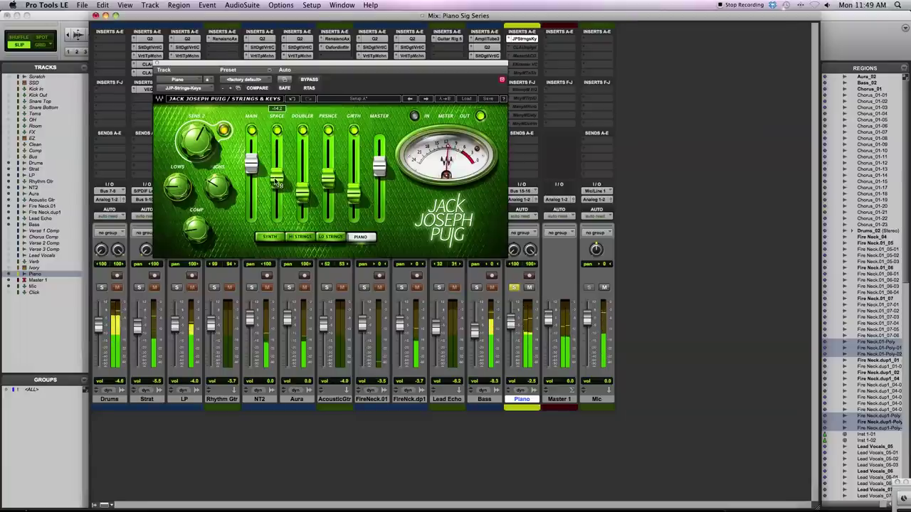
left_click_drag(276, 182, 276, 165)
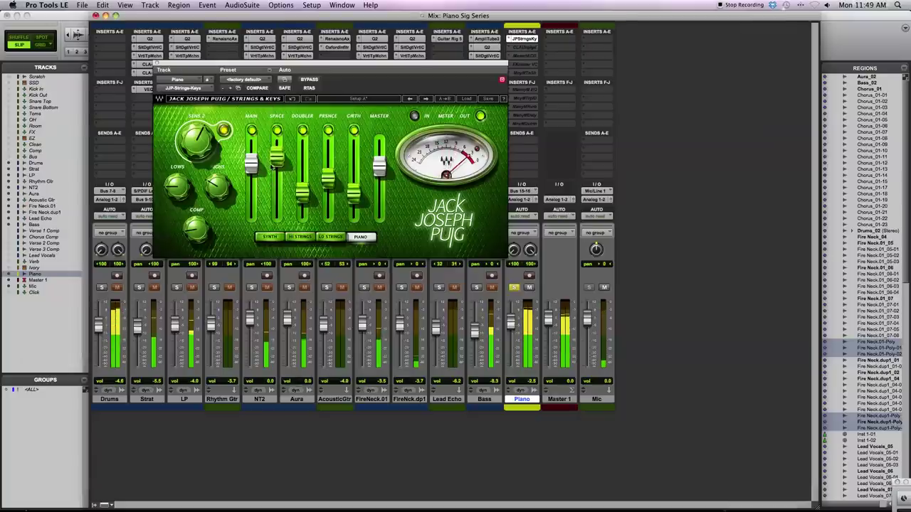
left_click_drag(379, 165, 379, 172)
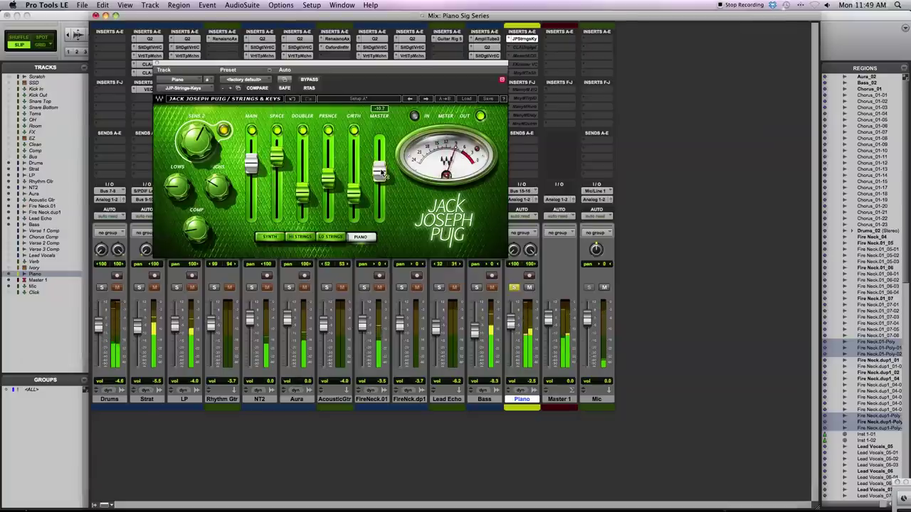
left_click_drag(276, 171, 276, 170)
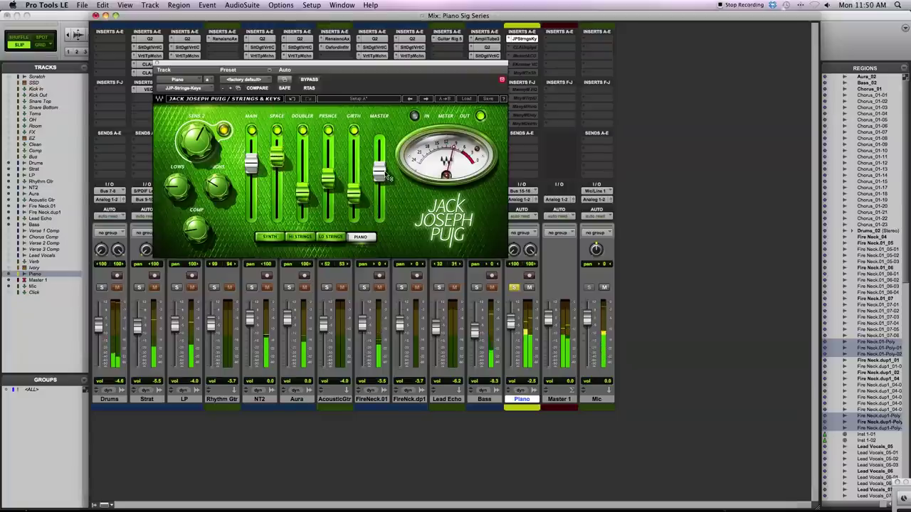
mouse_move(383, 174)
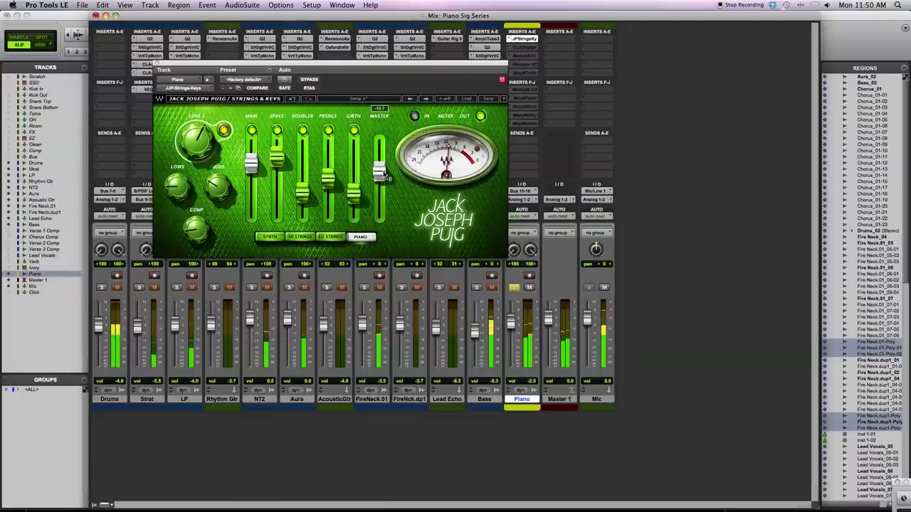
left_click_drag(384, 177, 384, 175)
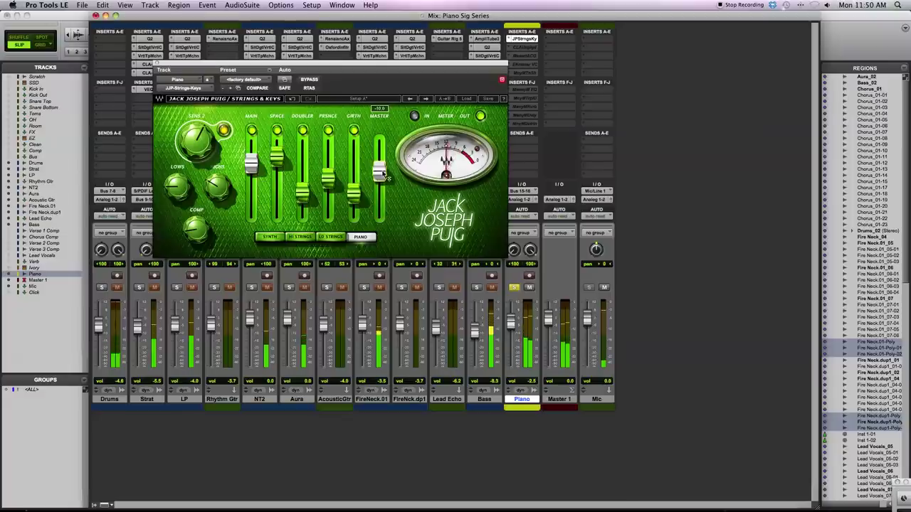
Compare the Piano with and without the Space effect, and reduce the Space level slightly
left_click(277, 132)
left_click_drag(277, 160, 277, 131)
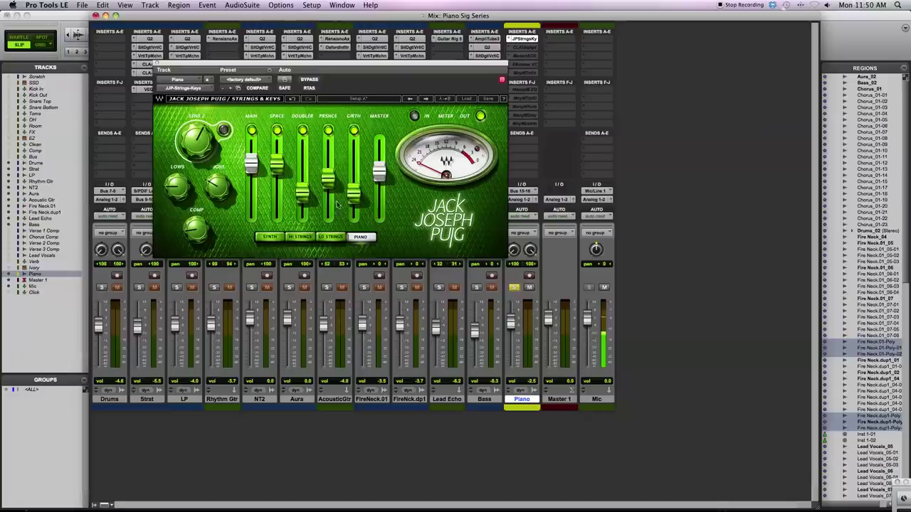
mouse_move(281, 164)
Unsolo the Piano track, lower Space to about -14.5 and raise the plug-in's Master level to about -5.9
left_click(514, 287)
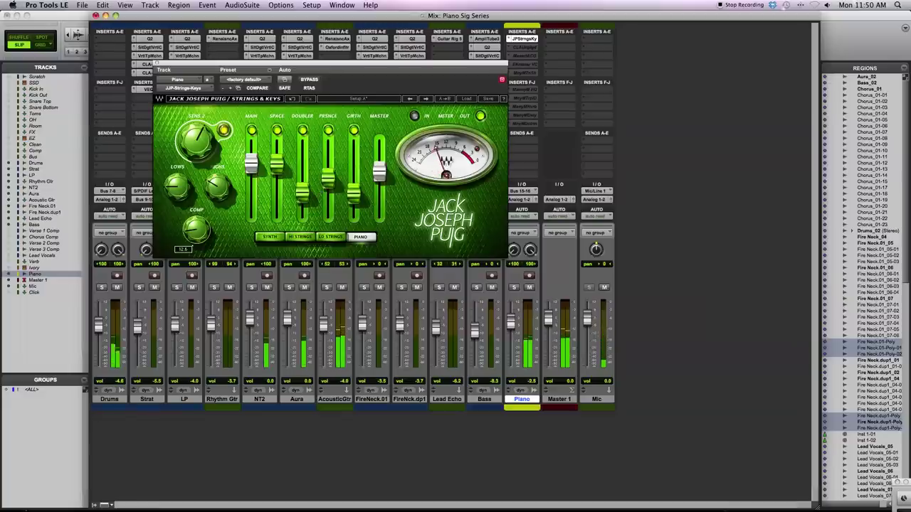
left_click_drag(379, 172, 379, 169)
left_click_drag(277, 167, 278, 186)
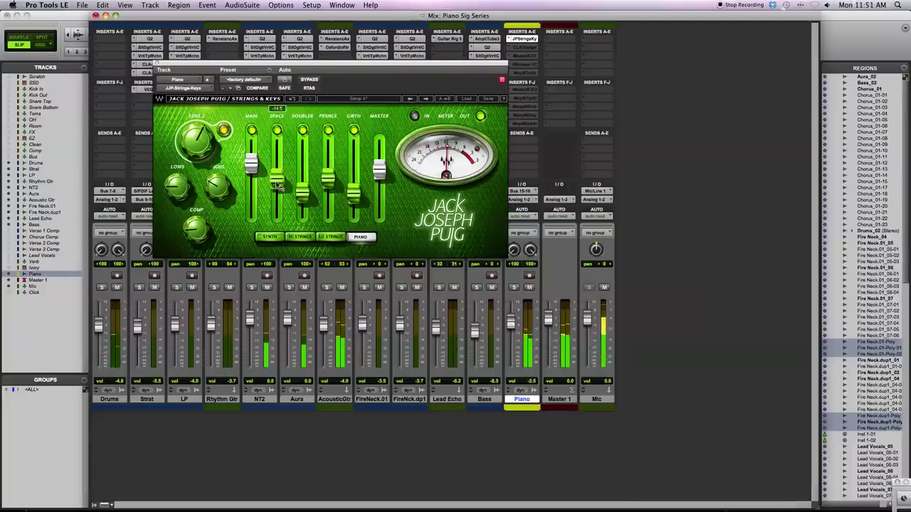
left_click_drag(382, 171, 382, 167)
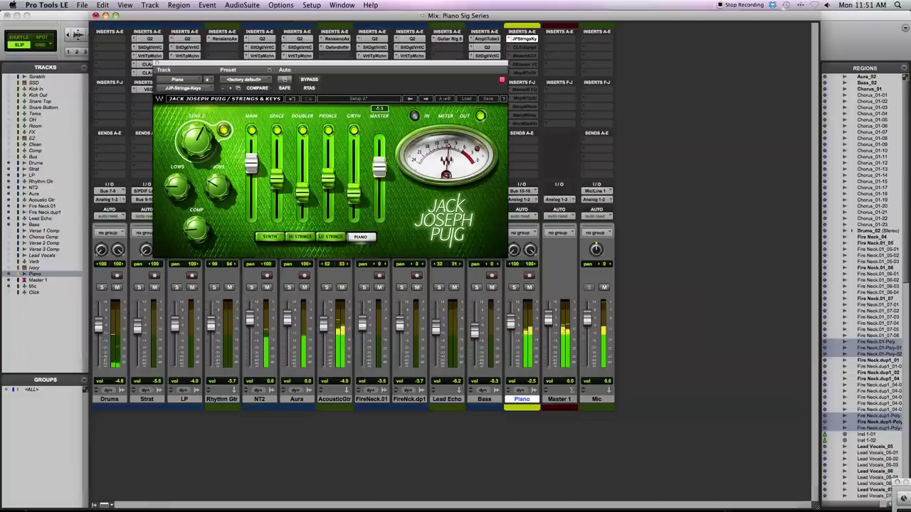
Test a strong Doubler level, settle it slightly above its original level, and raise Presence to about -4.5
left_click_drag(305, 191, 305, 166)
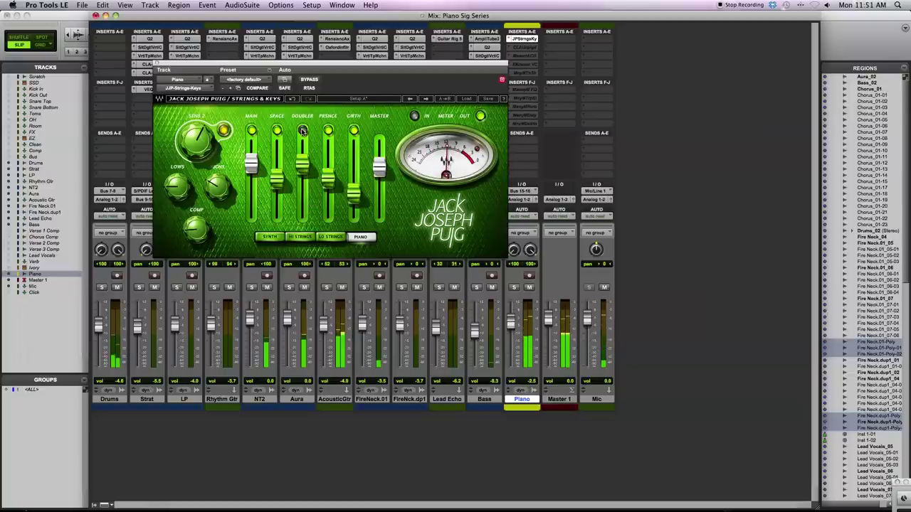
left_click_drag(304, 163, 330, 166)
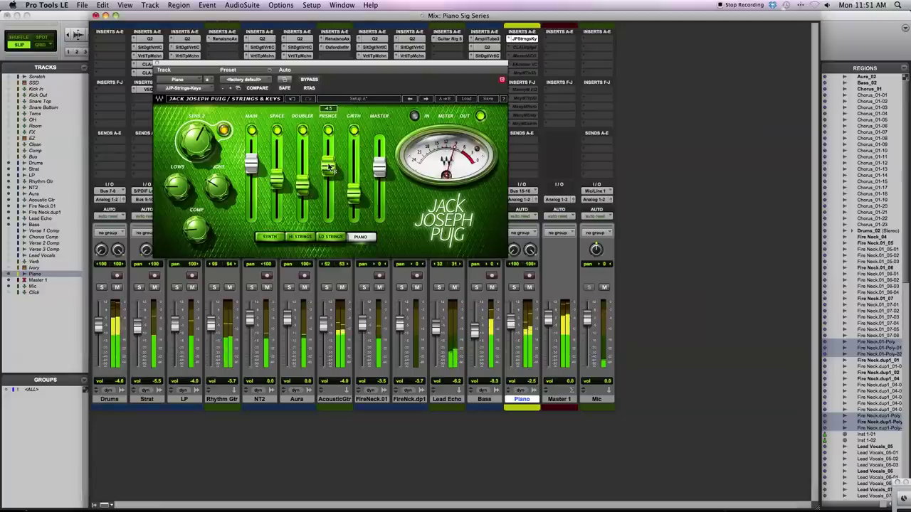
Fine-tune Presence, Girth and Comp on the Piano against the full mix, and lower the plug-in's Master level to -6.5
left_click_drag(328, 165, 329, 170)
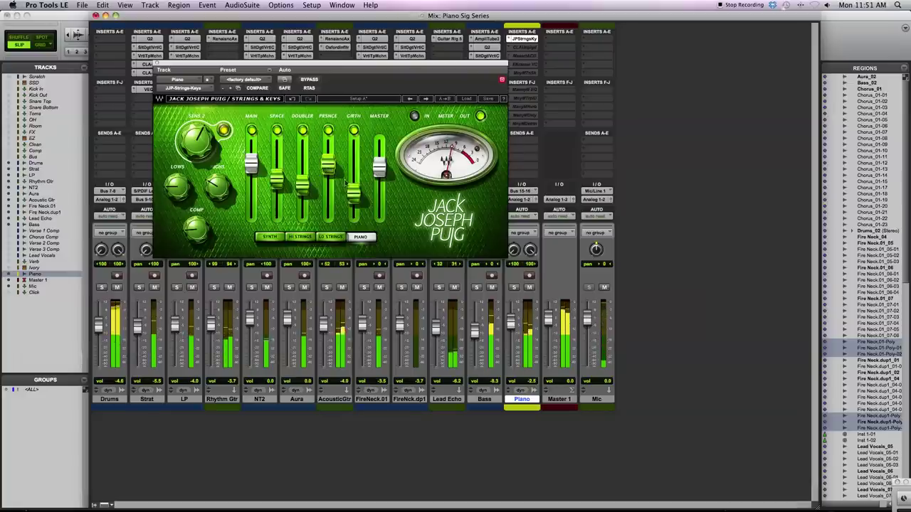
mouse_move(357, 202)
left_mouse_down()
mouse_move(358, 179)
mouse_move(359, 197)
left_mouse_up()
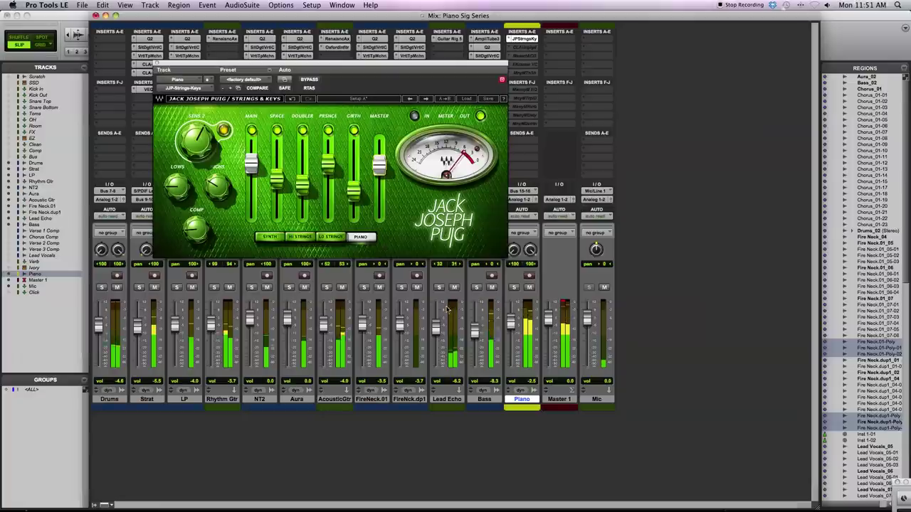
left_click_drag(192, 230, 190, 234)
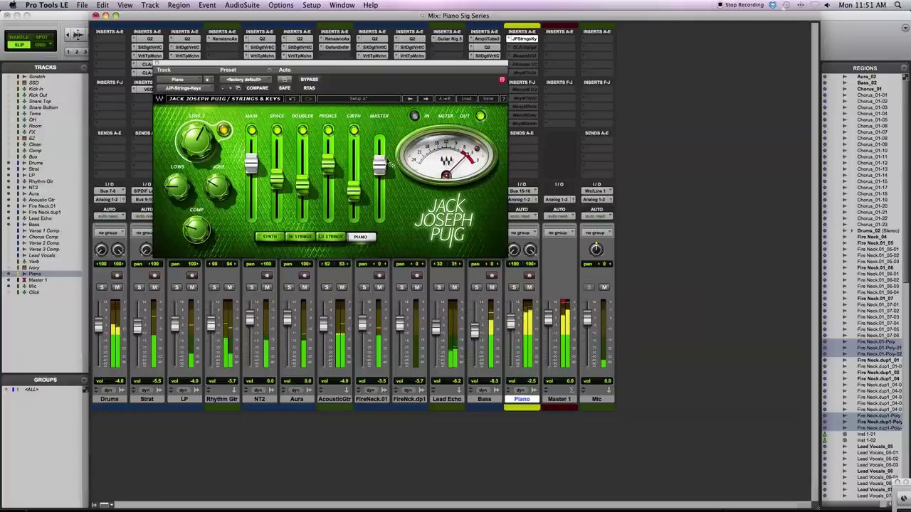
left_click_drag(379, 165, 380, 173)
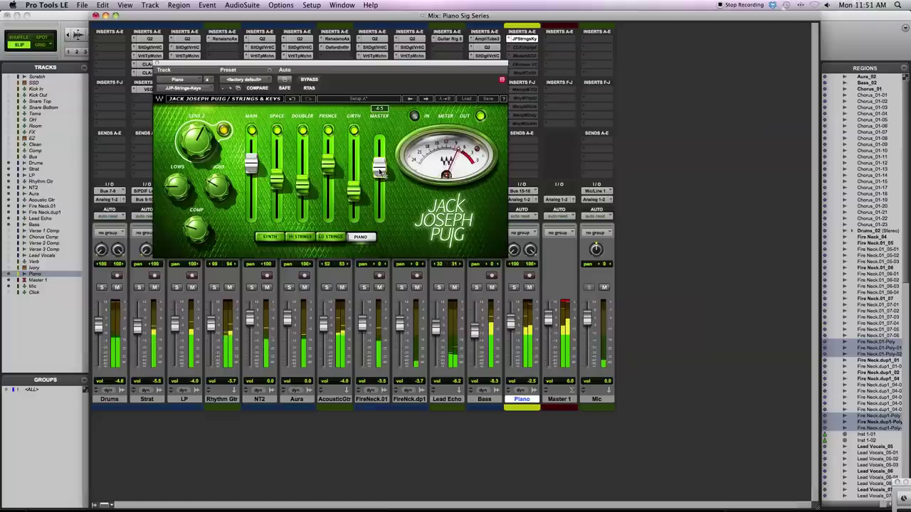
Raise Doubler to about -10.1 with the Piano soloed, trimming Master, and set Comp to about 19.2 with it unsoloed
key("shift+s")
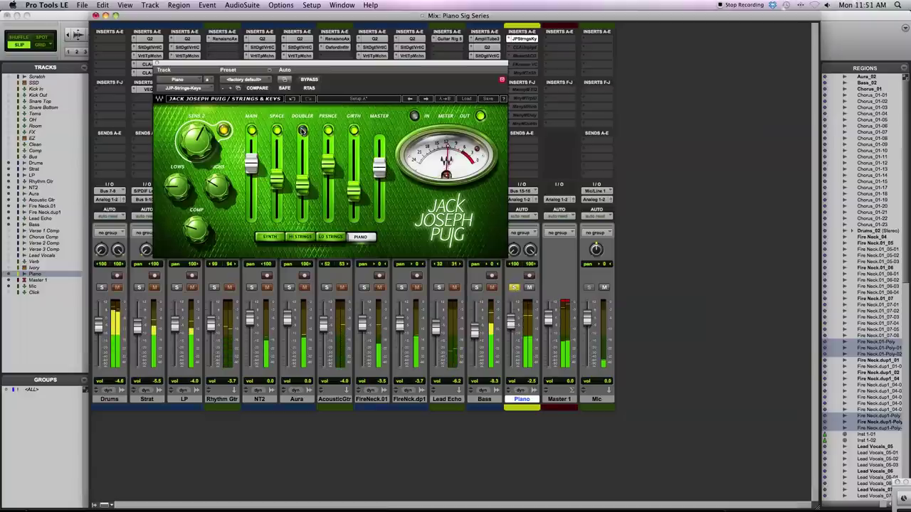
left_click_drag(304, 188, 303, 177)
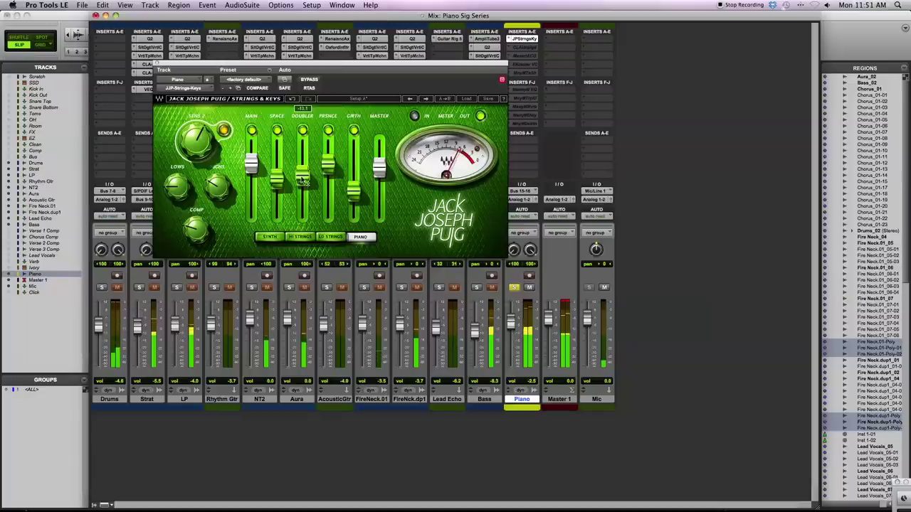
mouse_move(379, 168)
left_mouse_down()
mouse_move(379, 176)
mouse_move(379, 168)
left_mouse_up()
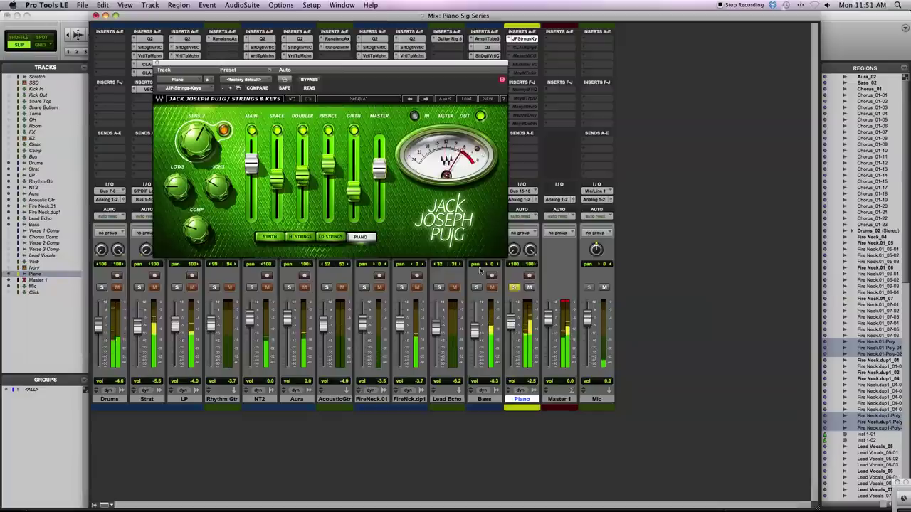
left_click(512, 286)
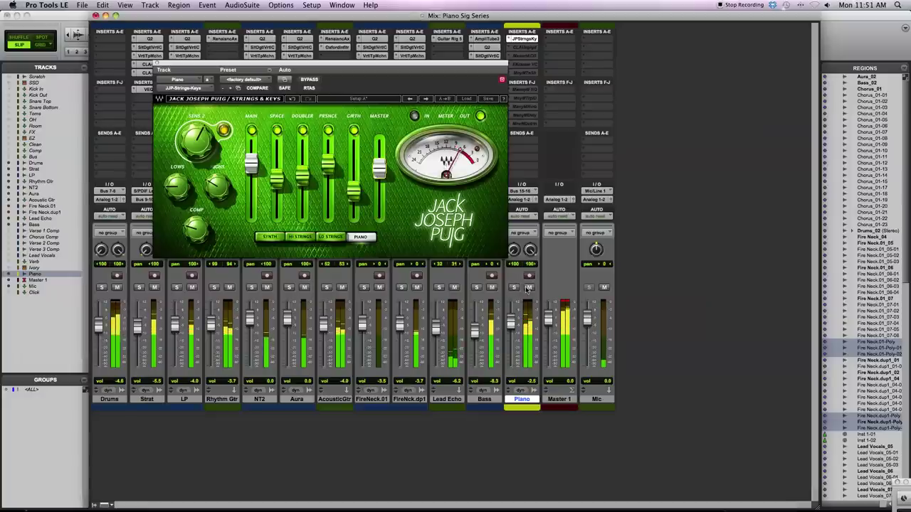
left_click_drag(203, 240, 203, 234)
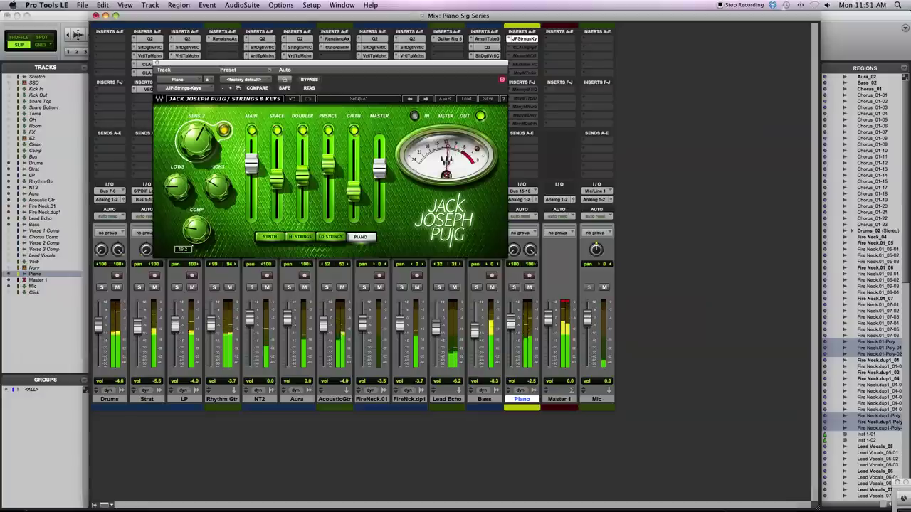
mouse_move(213, 199)
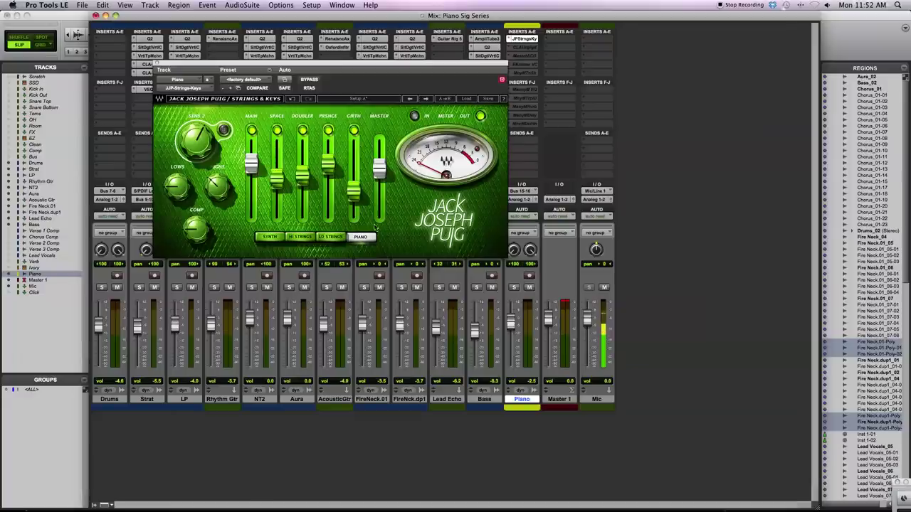
Load the factory preset THE SONS PIANO and audition it on the soloed Piano with Sens raised to about -4.0
left_click(466, 98)
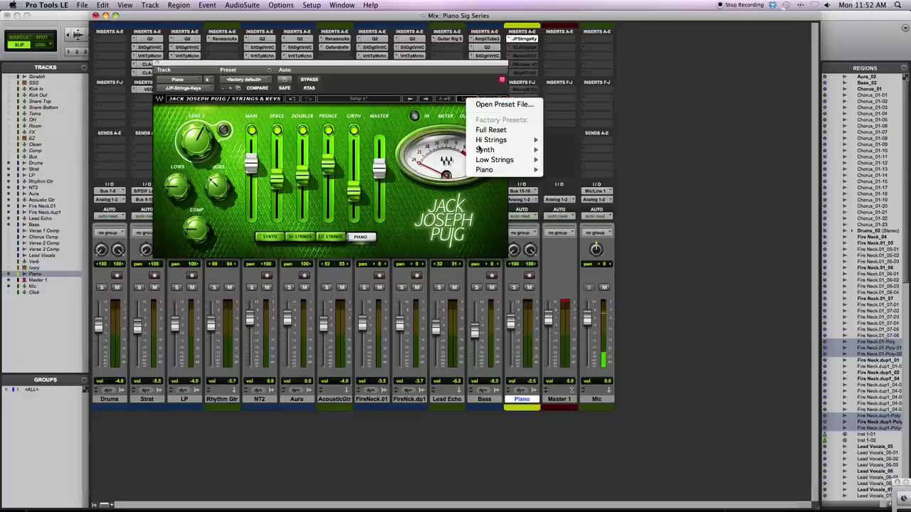
mouse_move(498, 170)
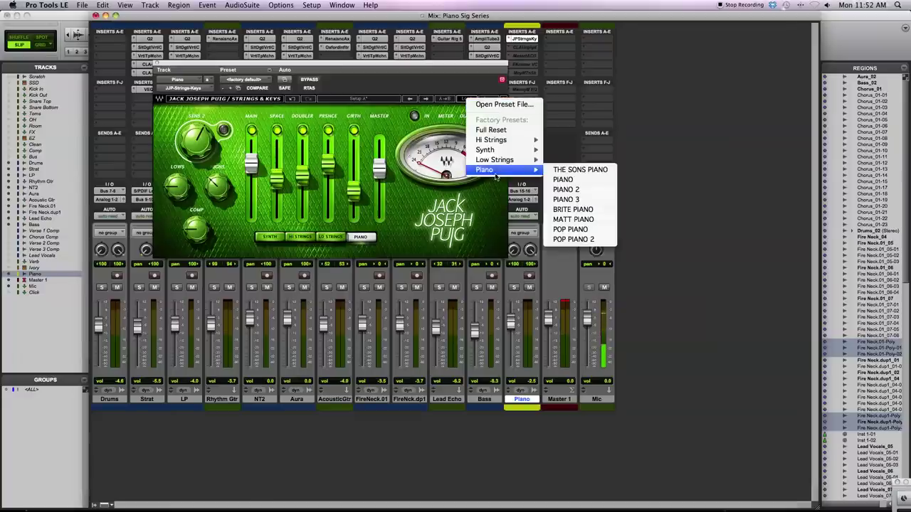
left_click(596, 170)
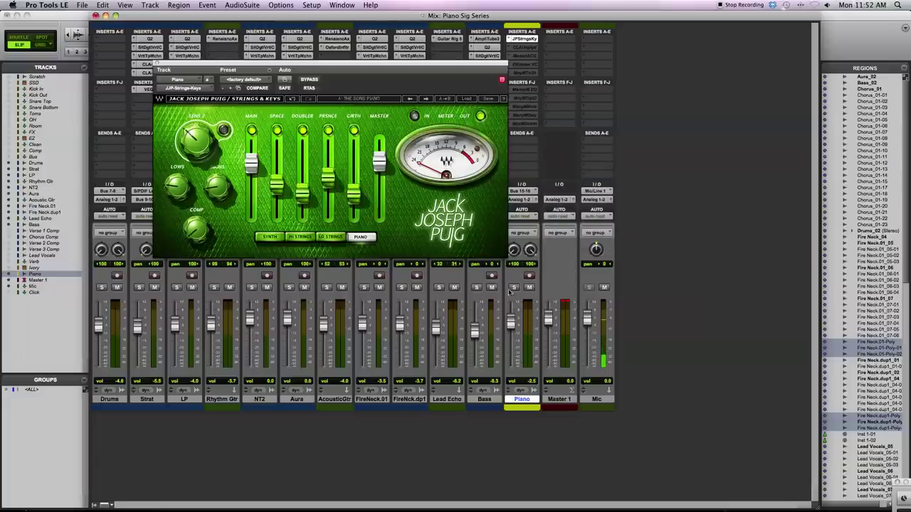
left_click(512, 287)
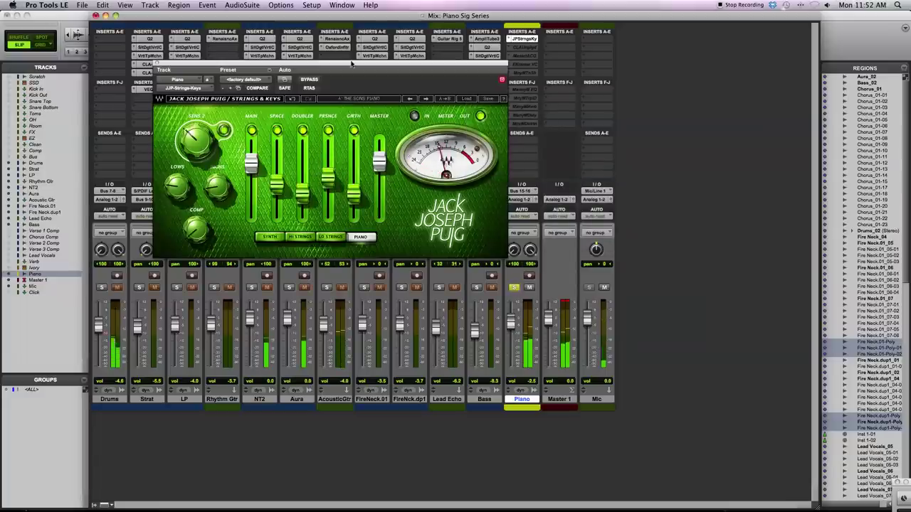
left_click_drag(200, 160, 200, 129)
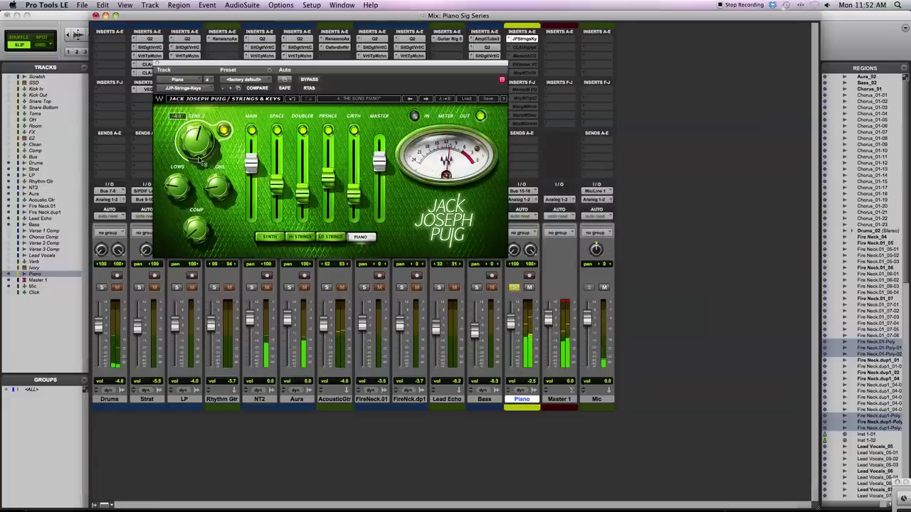
Audition the PIANO and PIANO 2 presets on the soloed Piano, adjusting the input sensitivity for each
left_click(426, 98)
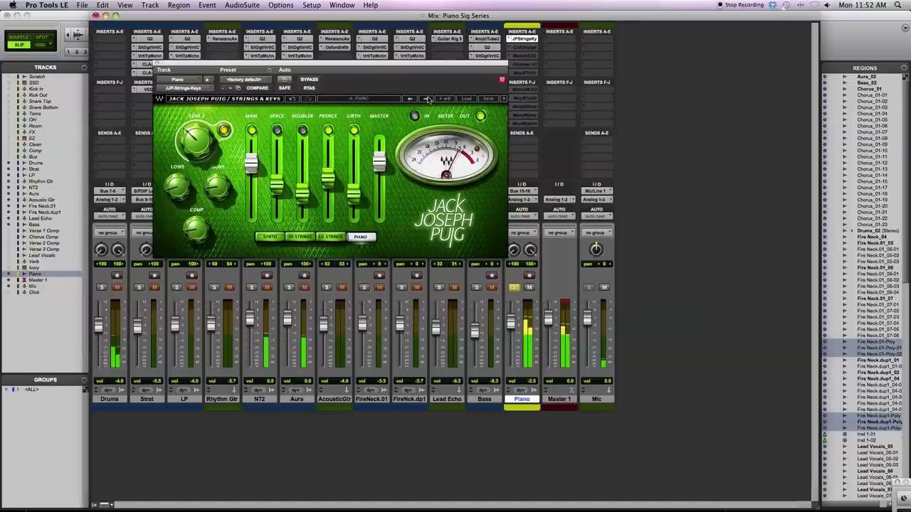
left_click_drag(194, 154, 193, 151)
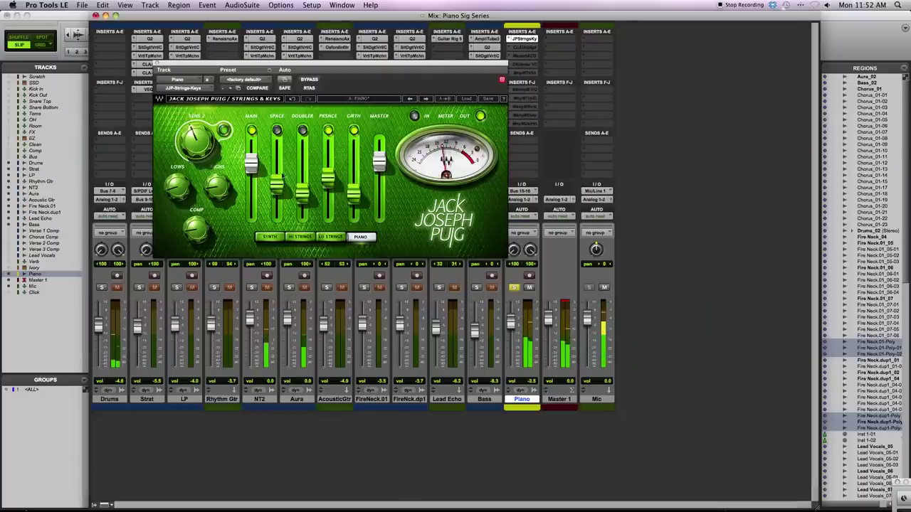
left_click(425, 99)
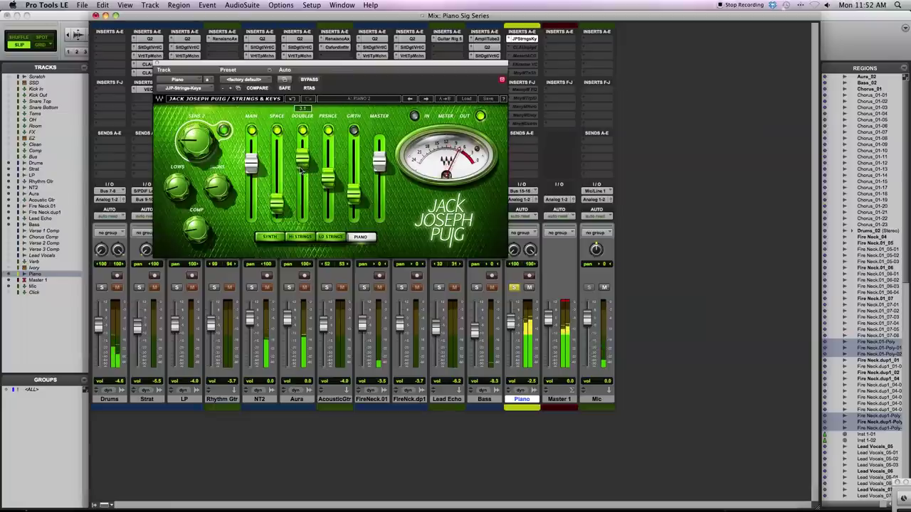
left_click_drag(196, 140, 196, 153)
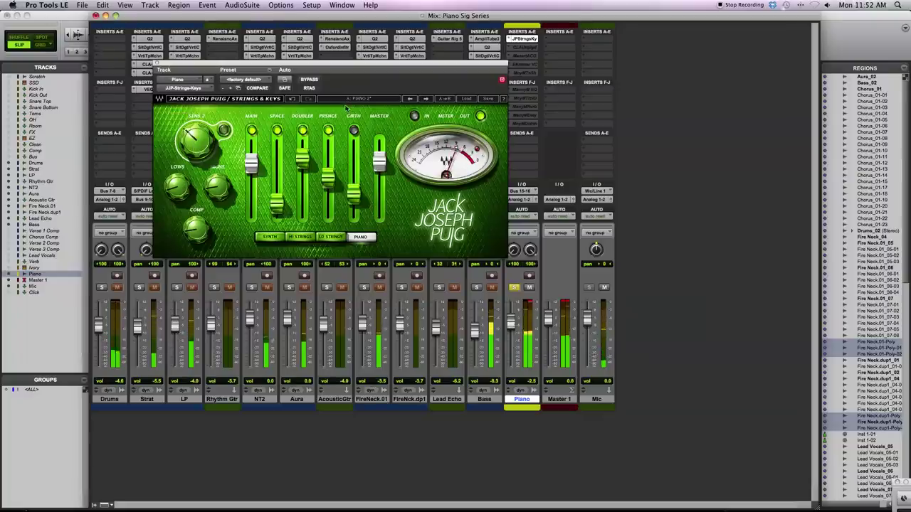
Audition the PIANO 3, BRITE PIANO and MATT PIANO presets, lowering Master and adjusting Comp for MATT PIANO
left_click(426, 98)
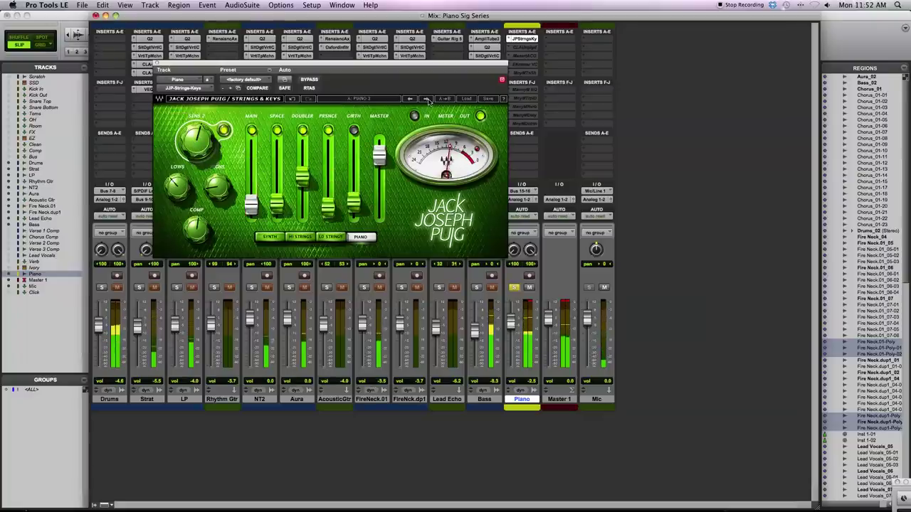
left_click(427, 100)
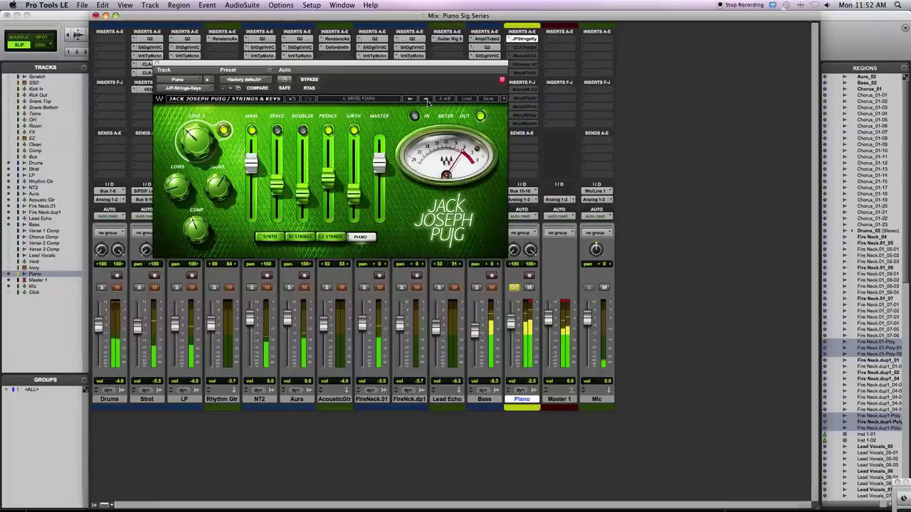
left_click(426, 99)
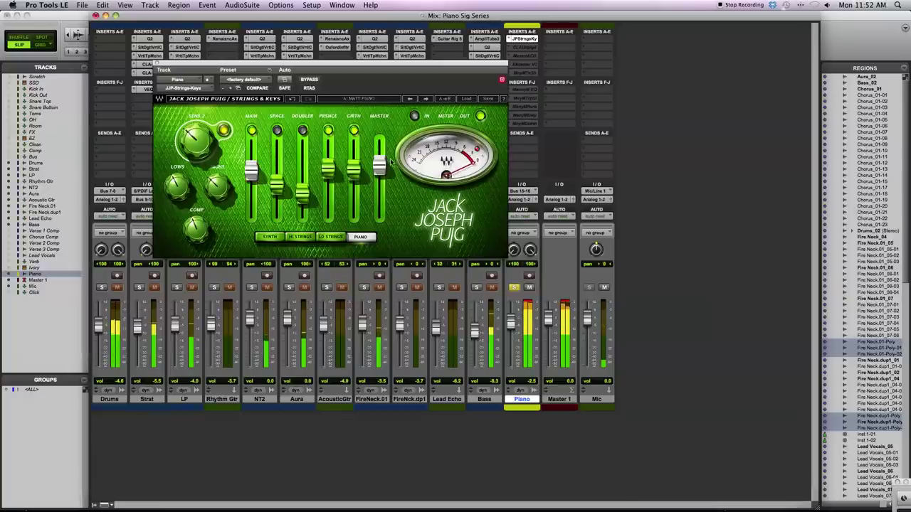
left_click_drag(379, 167, 380, 176)
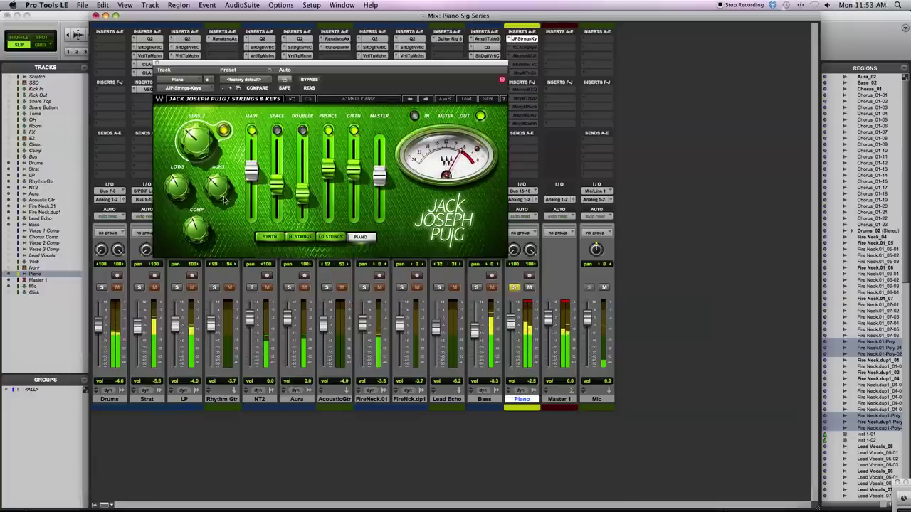
left_click_drag(199, 231, 191, 219)
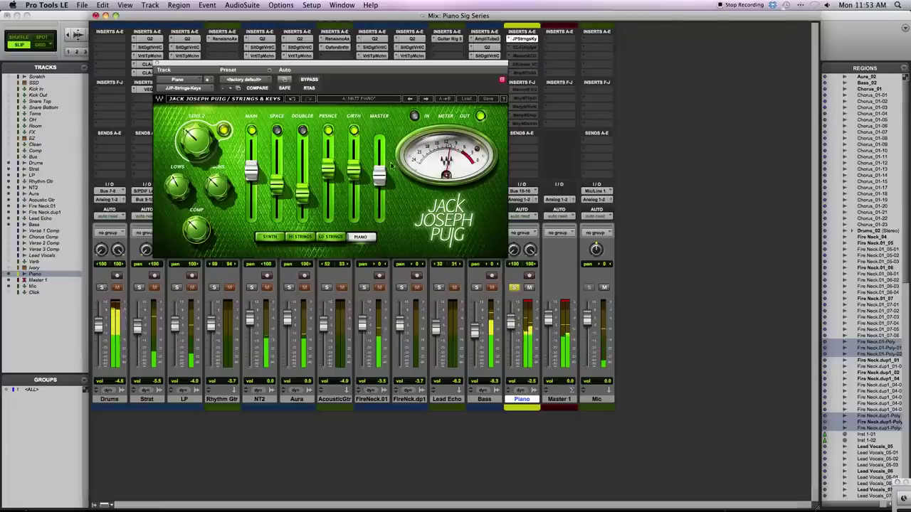
Audition POP PIANO with Space lowered to about -30.0 and POP PIANO 2, and advance to the Full Reset preset
left_click(425, 99)
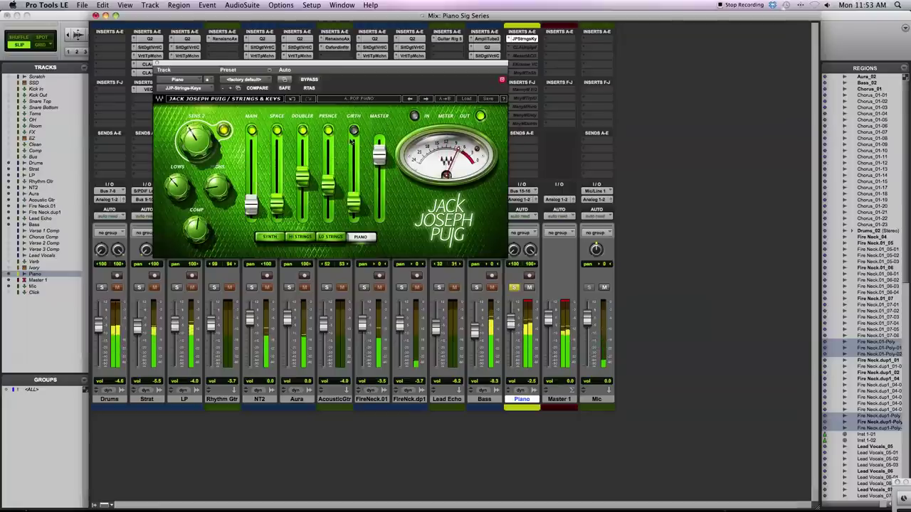
mouse_move(280, 214)
left_mouse_down()
mouse_move(279, 174)
mouse_move(278, 214)
left_mouse_up()
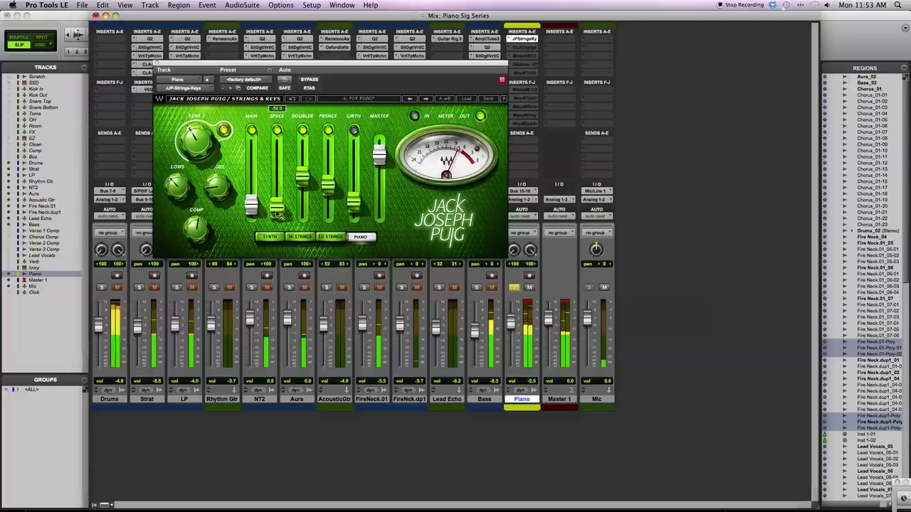
left_click(425, 99)
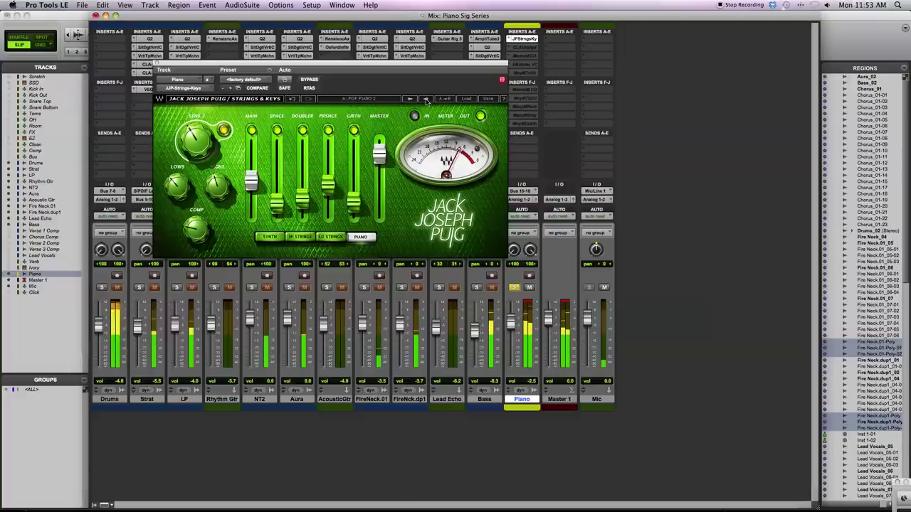
left_click(425, 99)
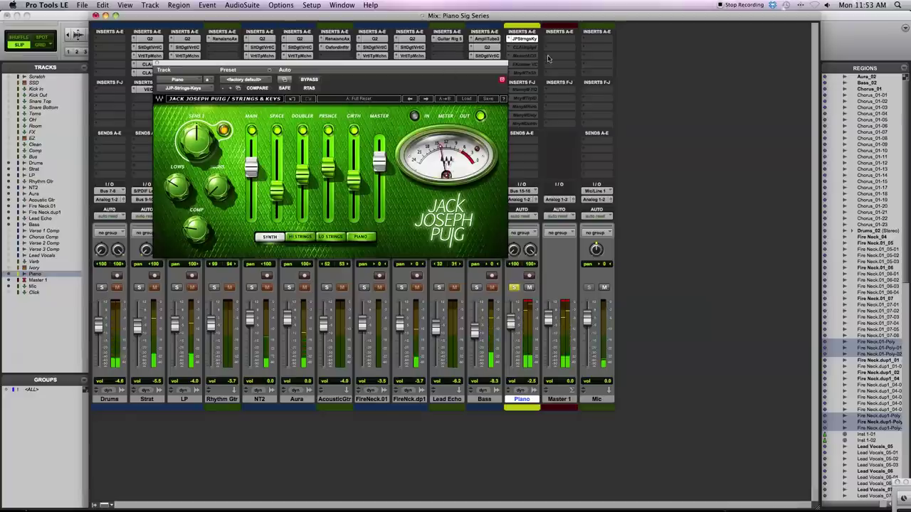
Make the JJP Strings & Keys insert on the Piano track inactive and the CLA Unplugged insert below it active
right_click(532, 40)
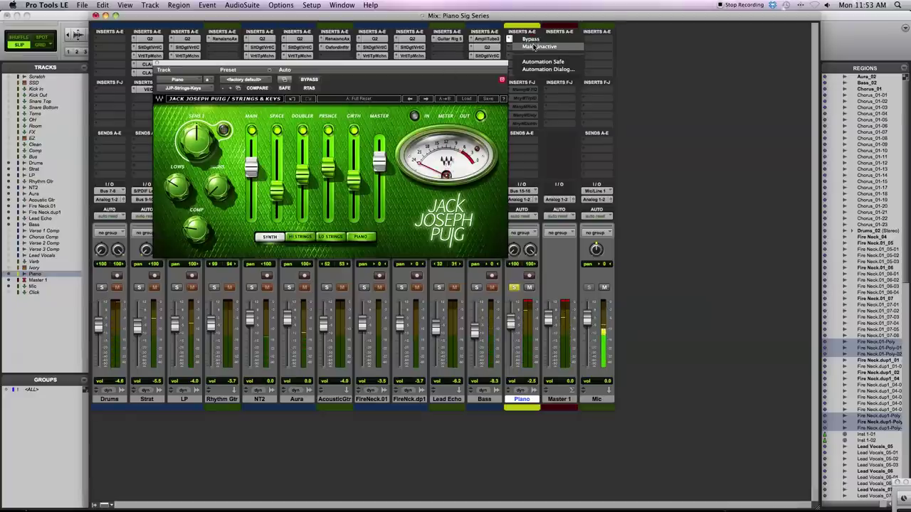
left_click(530, 46)
right_click(530, 47)
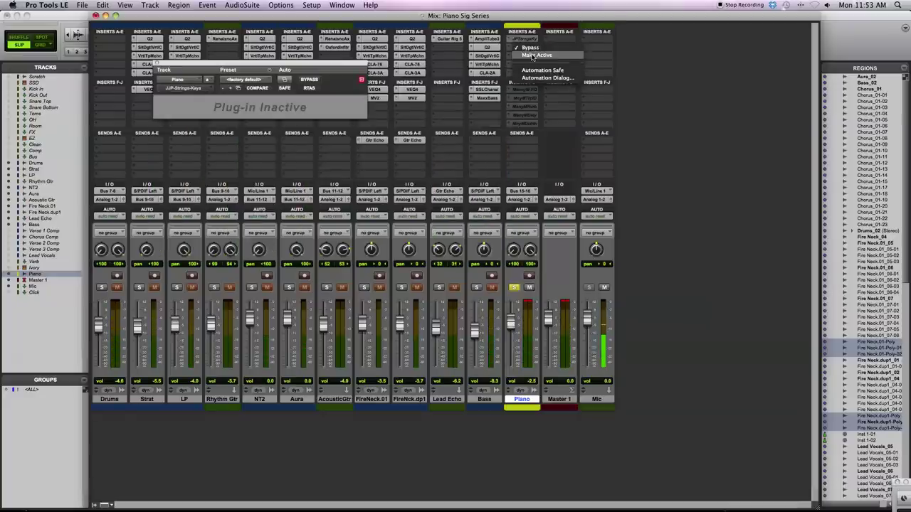
left_click(532, 61)
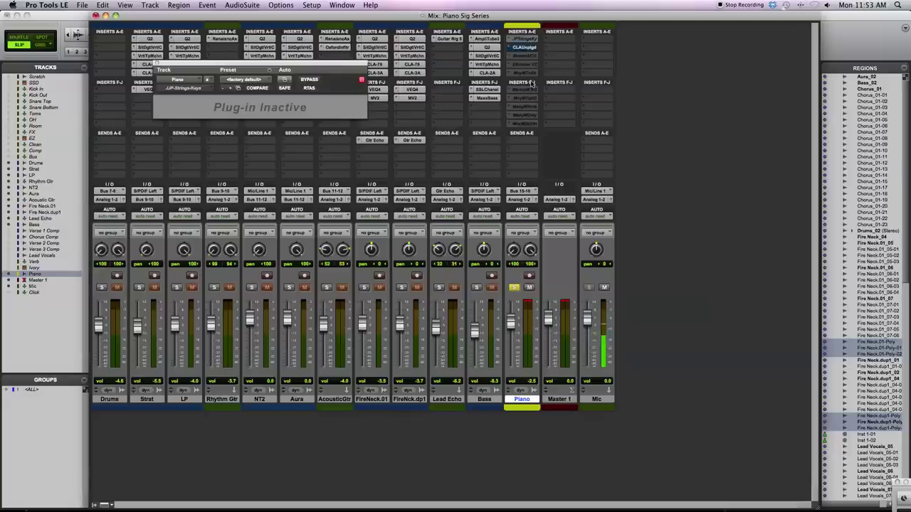
Open CLA Unplugged on the Piano, take it out of bypass, and raise its Input Sens slightly and its Bass level
left_click(525, 47)
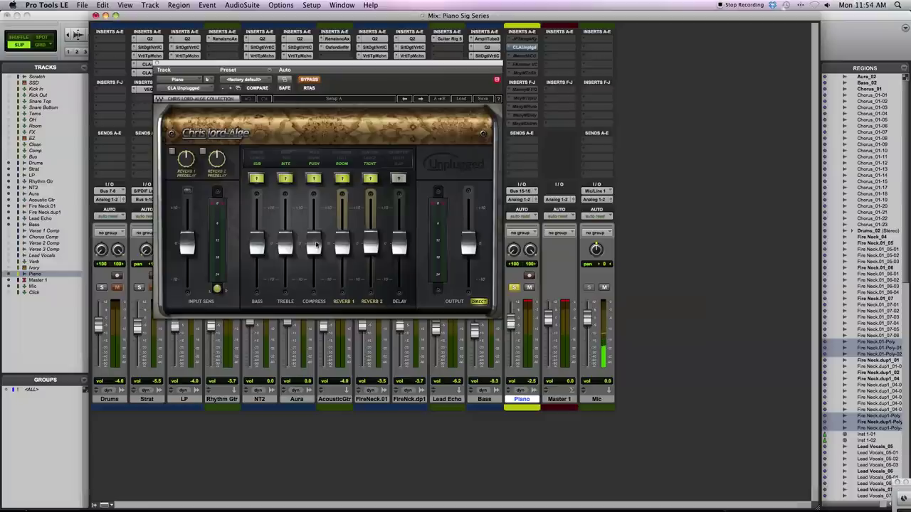
left_click(308, 79)
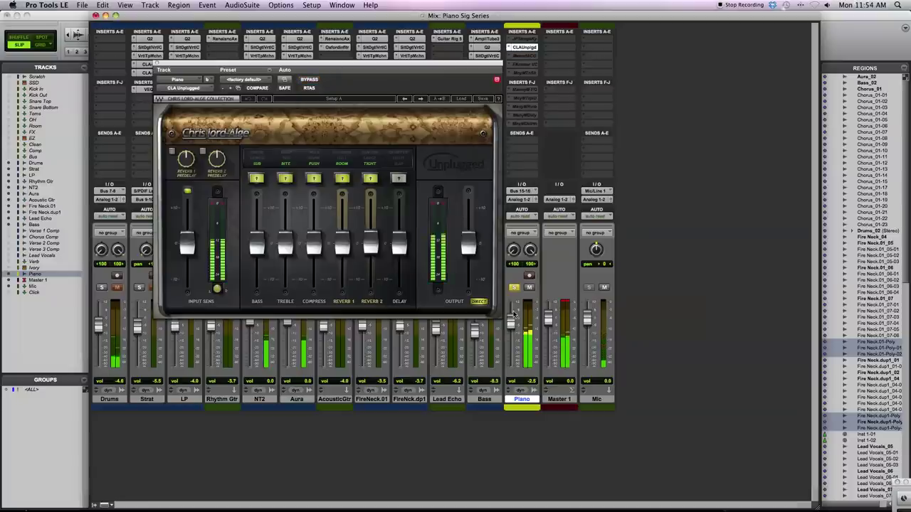
left_click_drag(197, 249, 190, 195)
mouse_move(190, 241)
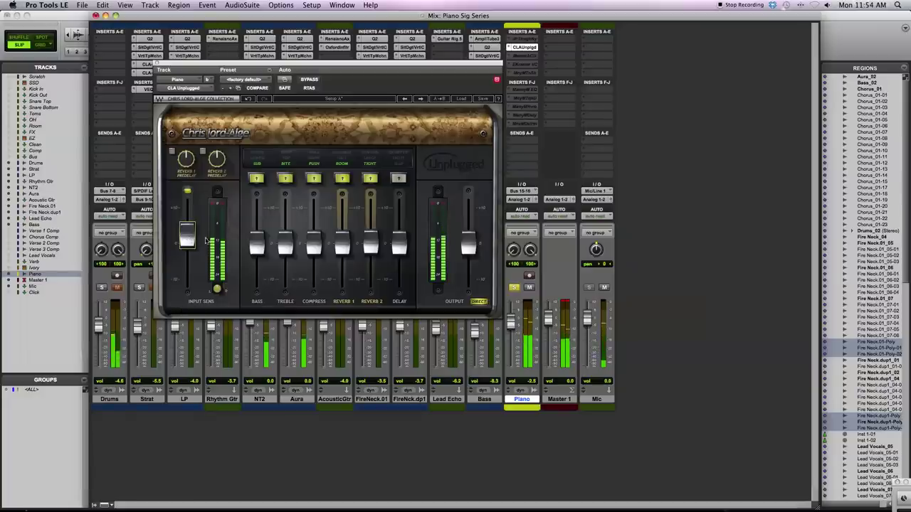
left_click_drag(261, 254, 262, 239)
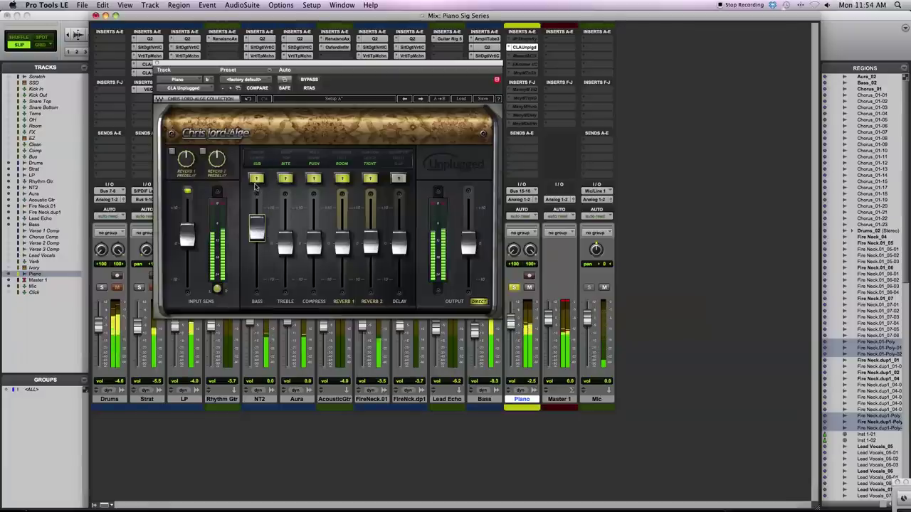
Audition the Bass modes of CLA Unplugged with the level raised, settle on SUB, and lower the Bass level below its default
left_click_drag(257, 226, 257, 219)
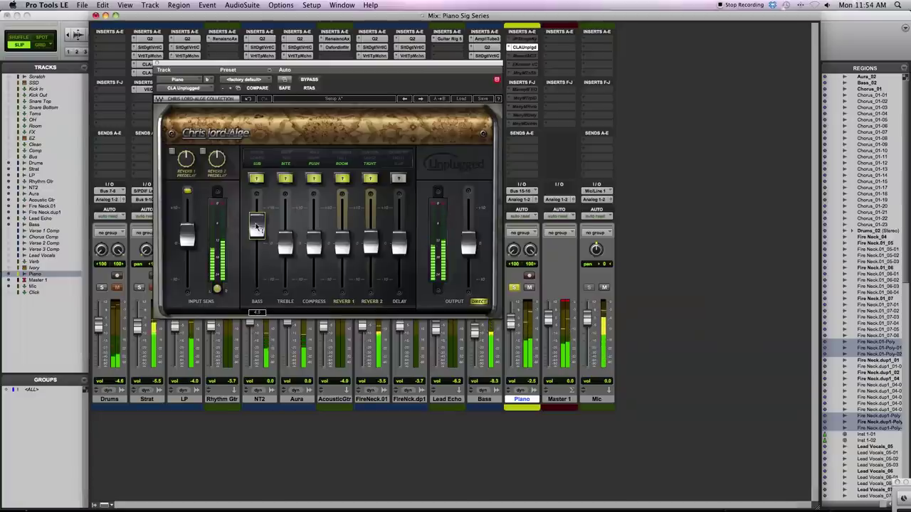
left_click(260, 158)
left_click_drag(257, 227, 257, 219)
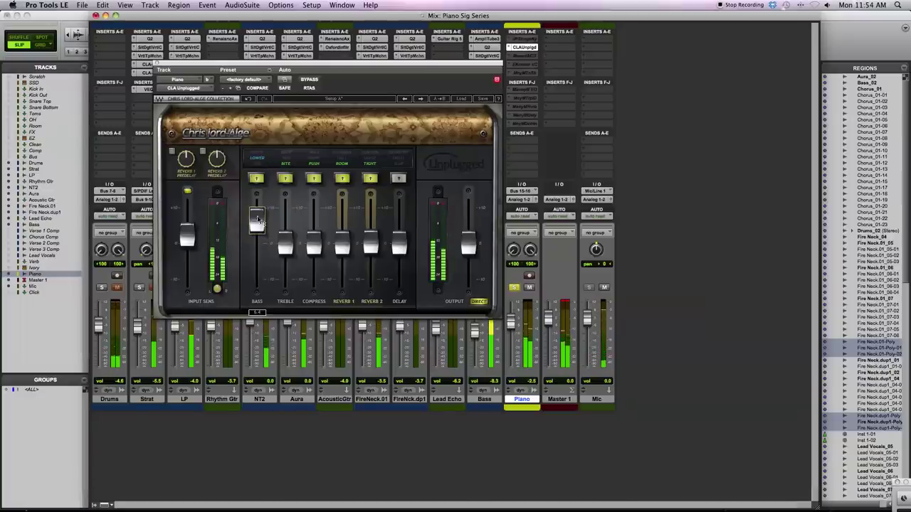
left_click(259, 155)
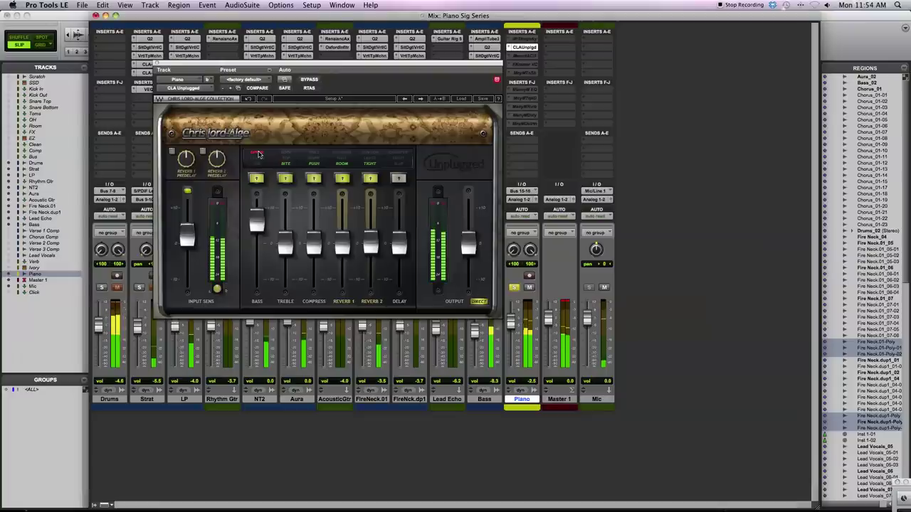
left_click(259, 165)
left_click_drag(256, 223, 257, 256)
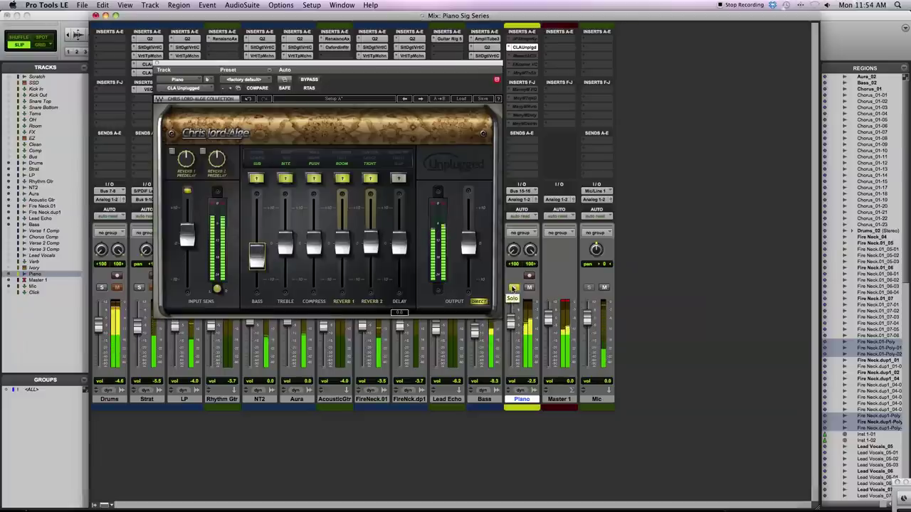
Unsolo the Piano track and compare its sound in the full mix with CLA Unplugged bypassed and active
left_click(513, 288)
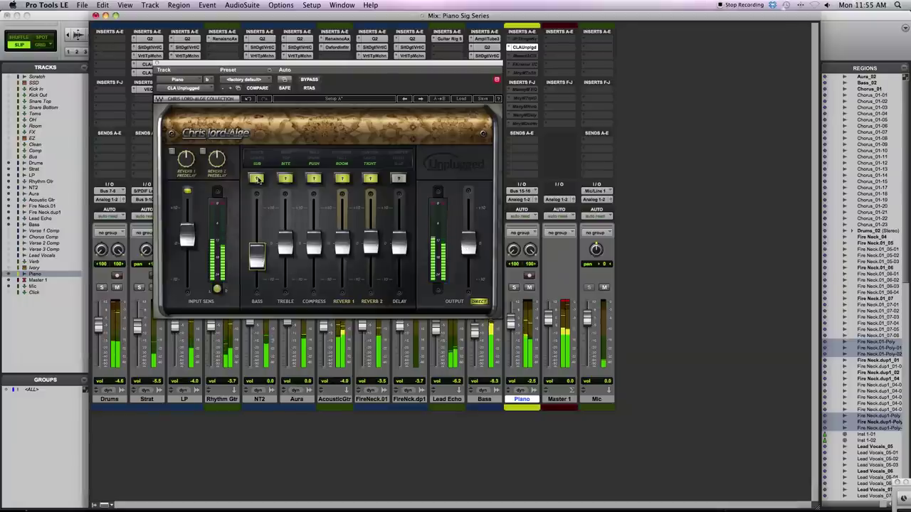
left_click(306, 79)
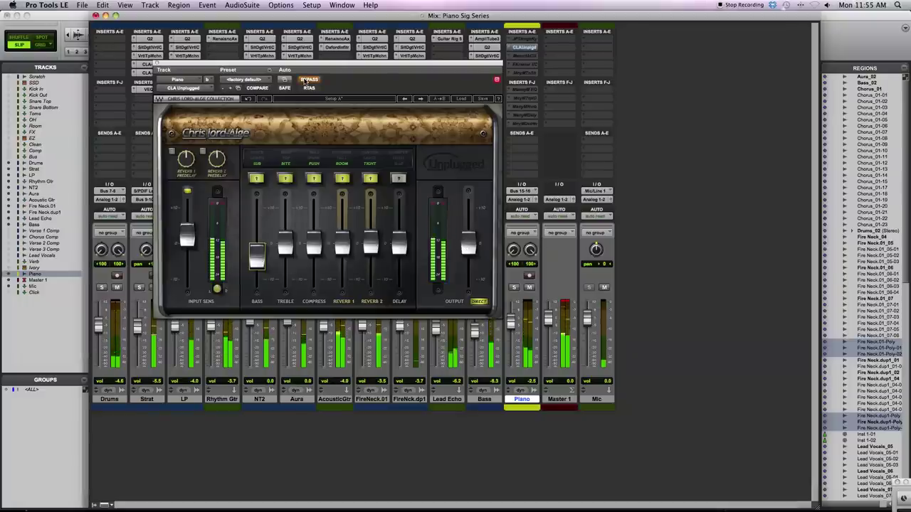
left_click(305, 80)
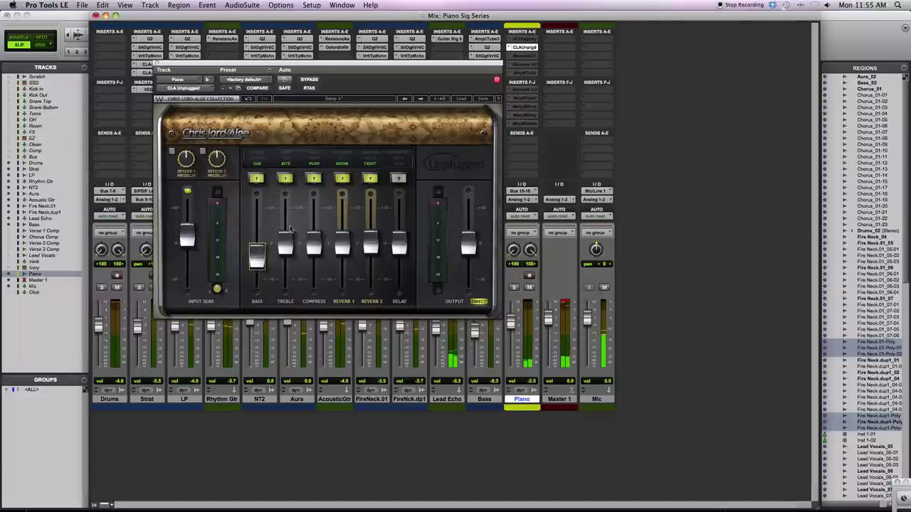
Raise the Treble level, audition the other Treble modes, and settle on BITE with a more moderate boost
left_click_drag(285, 246, 287, 217)
left_click(287, 160)
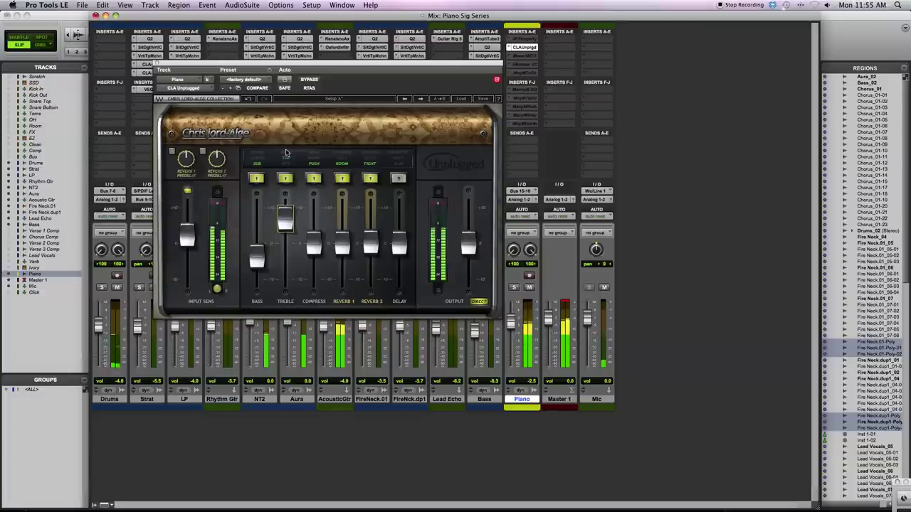
left_click(287, 153)
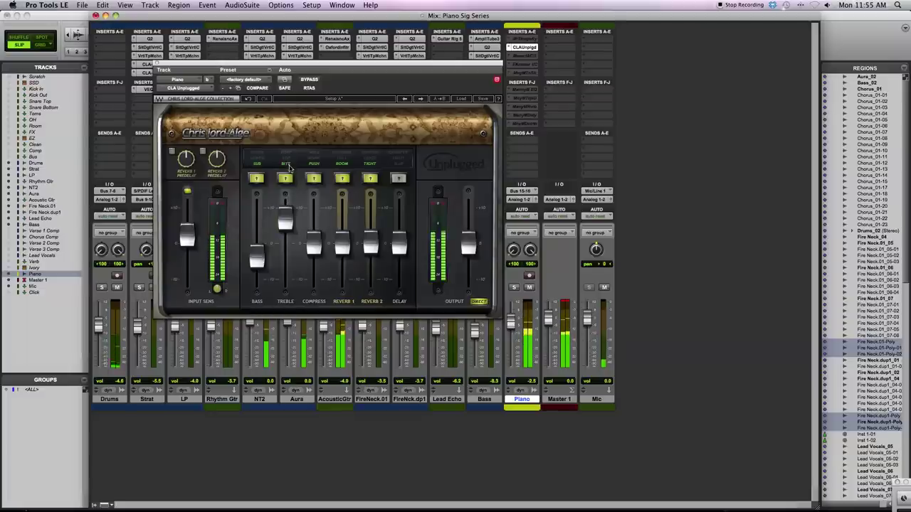
left_click_drag(289, 210, 292, 231)
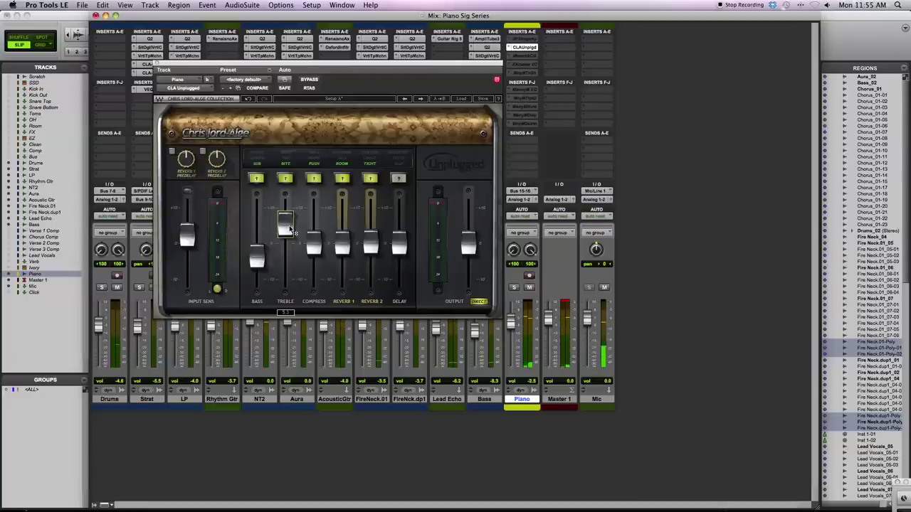
left_click_drag(288, 226, 288, 233)
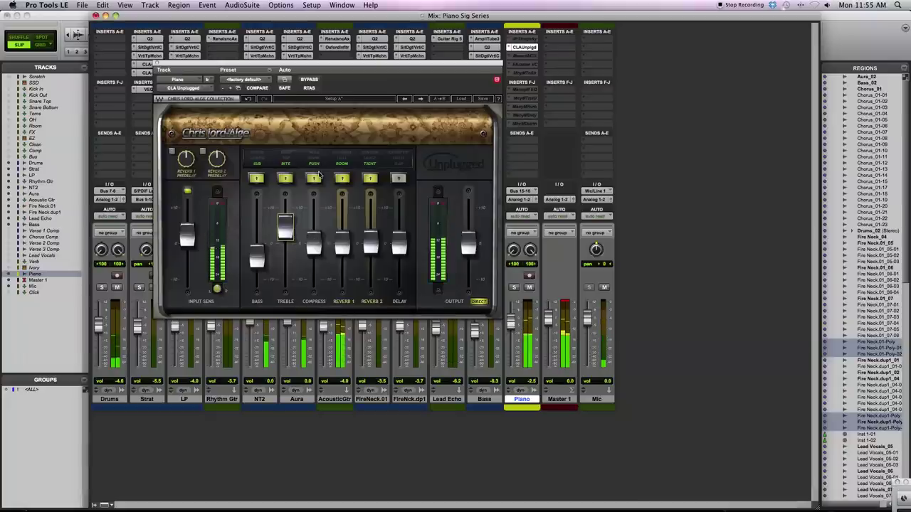
Solo the Piano track and audition the Compress modes and level, keeping PUSH with the level marginally lower
key("shift+s")
mouse_move(313, 246)
left_mouse_down()
mouse_move(313, 225)
mouse_move(313, 276)
mouse_move(313, 226)
mouse_move(313, 252)
mouse_move(313, 226)
mouse_move(313, 242)
left_mouse_up()
left_click(314, 179)
left_click(313, 180)
left_click(315, 176)
left_click(314, 232)
left_click_drag(314, 233, 314, 235)
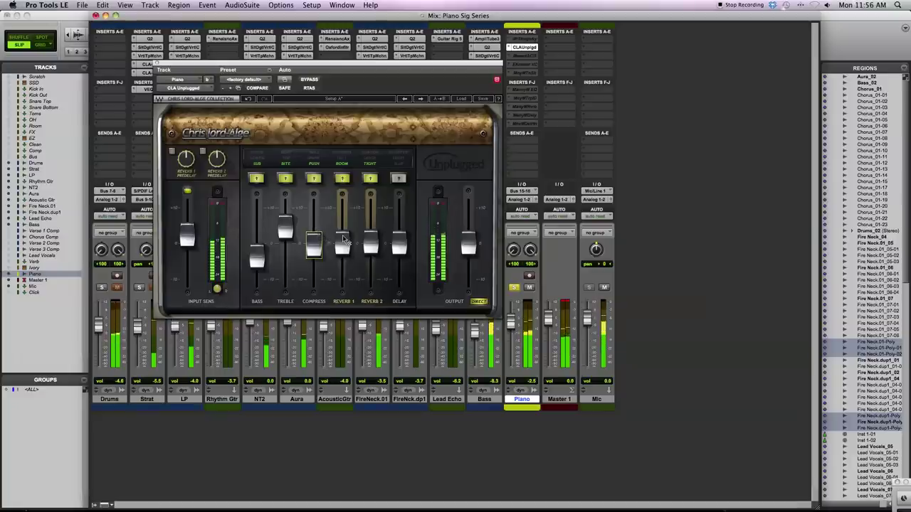
Mute the direct signal and Reverb 2 to isolate Reverb 1, set Reverb 1 to HALL, and bring its level down near the middle
left_click(479, 302)
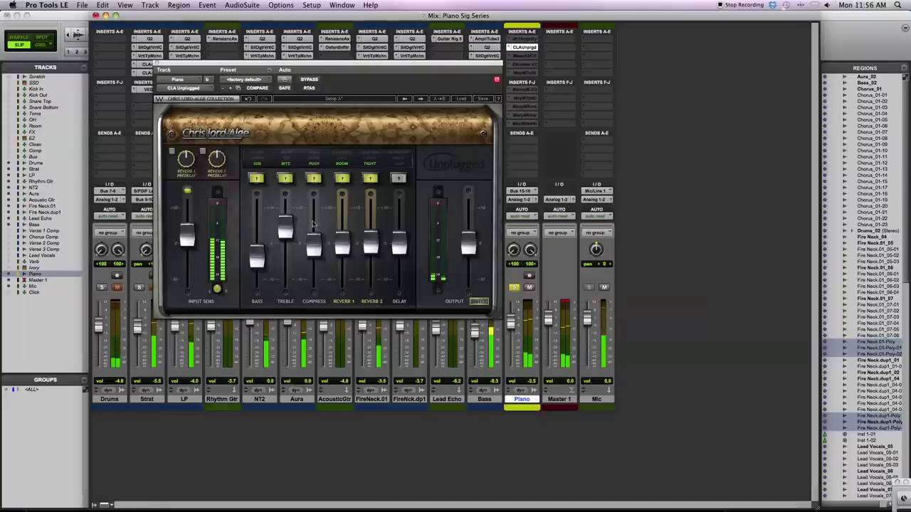
left_click_drag(342, 244, 342, 222)
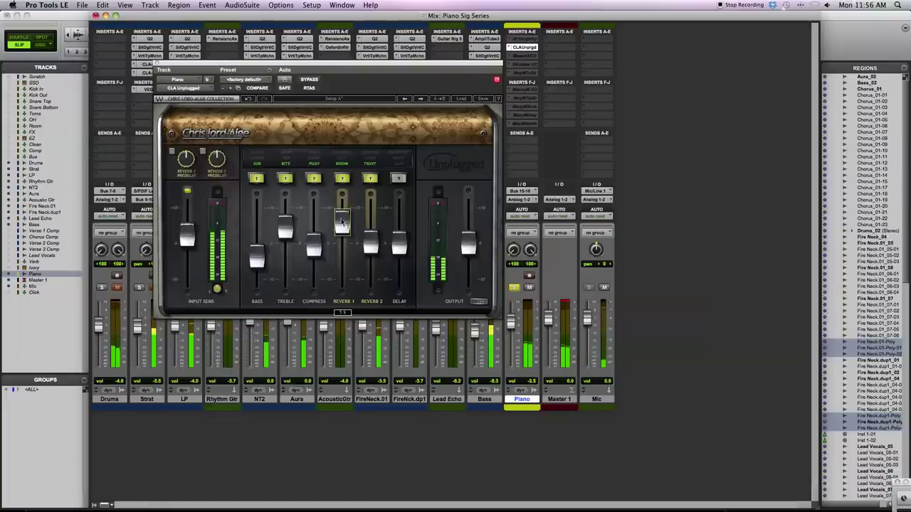
left_click(370, 170)
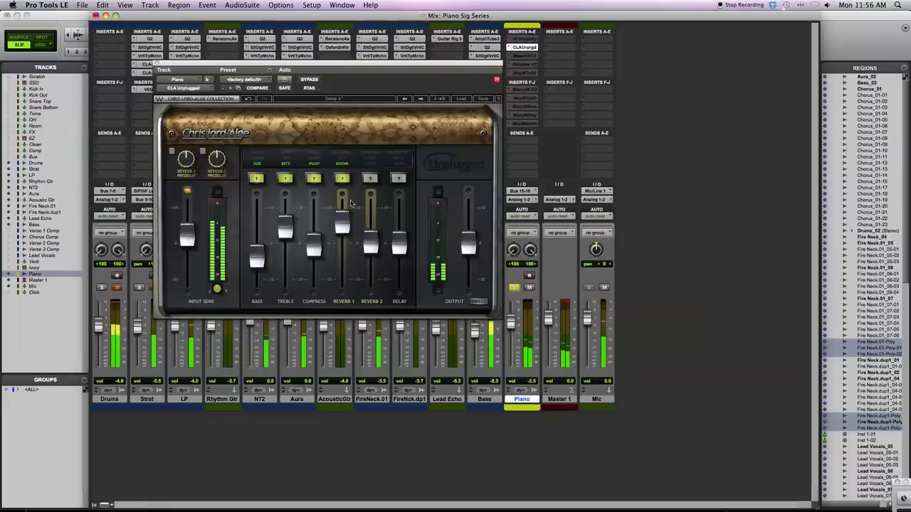
mouse_move(342, 229)
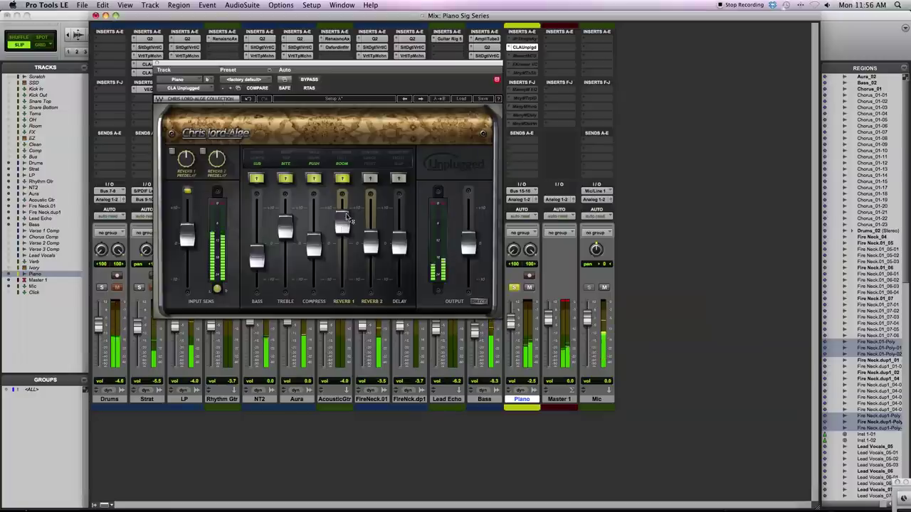
left_click(343, 158)
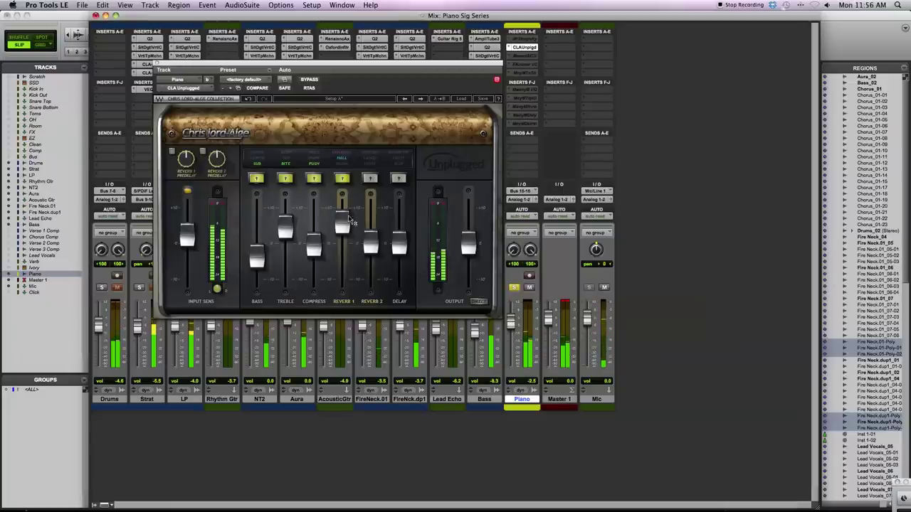
left_click_drag(343, 225, 343, 242)
Isolate Reverb 2 with its level raised, audition its modes before settling on TIGHT, and lower Input Sens slightly
left_click(369, 178)
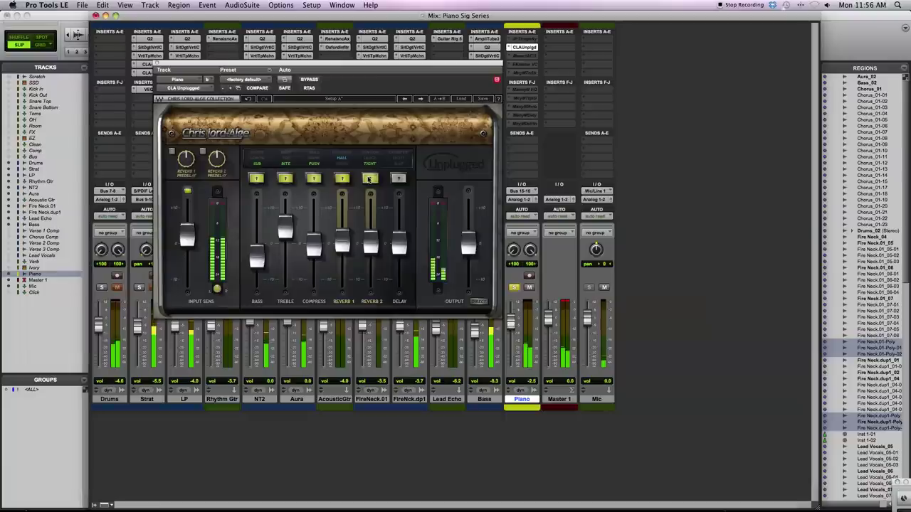
left_click(343, 177)
left_click_drag(371, 249, 370, 229)
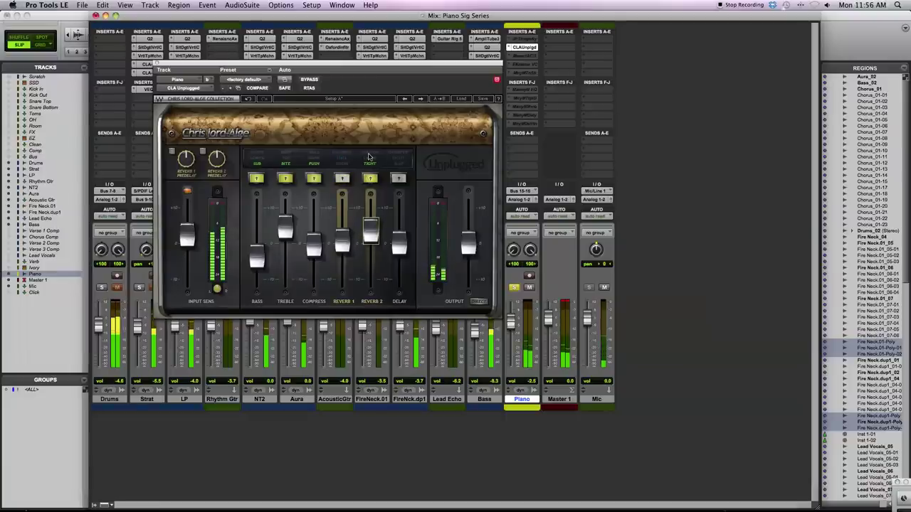
left_click(369, 158)
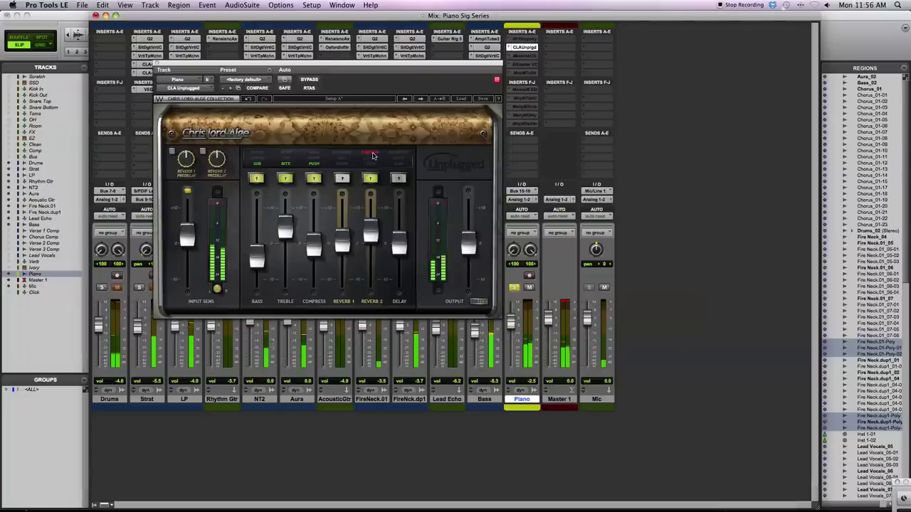
left_click_drag(190, 239, 190, 241)
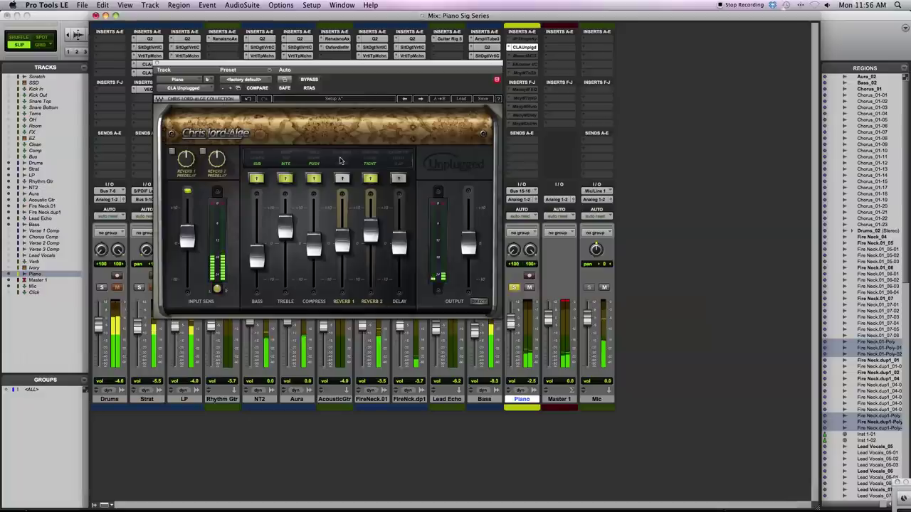
Balance Reverb 1 on HALL with Reverb 2 on TIGHT by lowering both levels, and turn the direct signal back on
left_click_drag(342, 242, 368, 245)
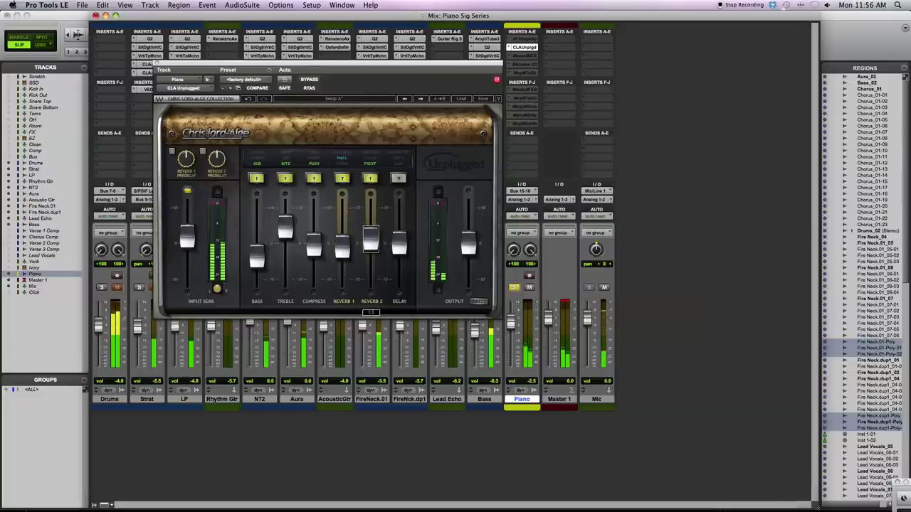
left_click(344, 244)
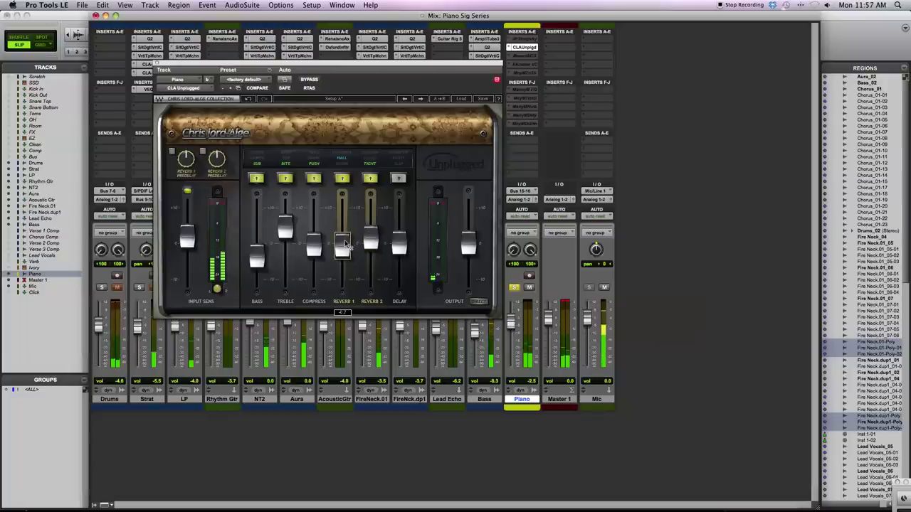
left_click_drag(344, 240, 340, 247)
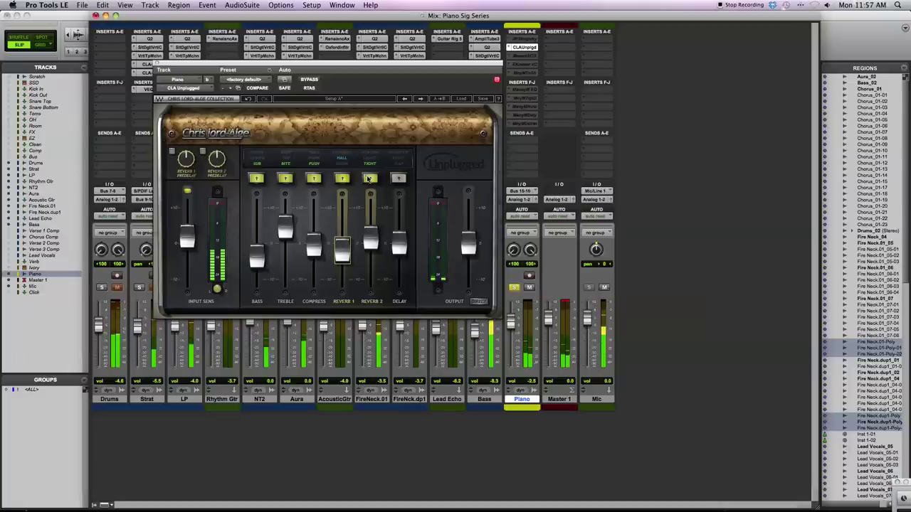
left_click(477, 302)
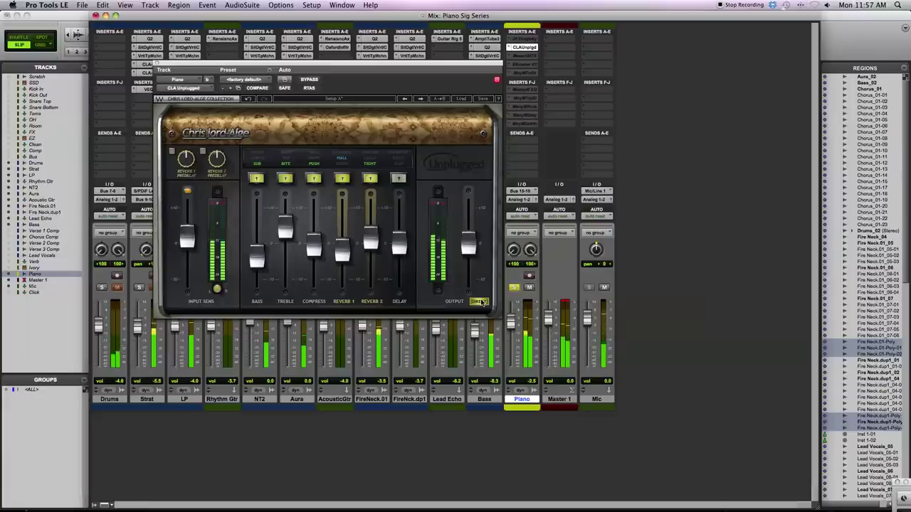
Unsolo the Piano track, lower Reverb 1 to about -2.4, and compare CLA Unplugged bypassed and active in the full mix
left_click(516, 290)
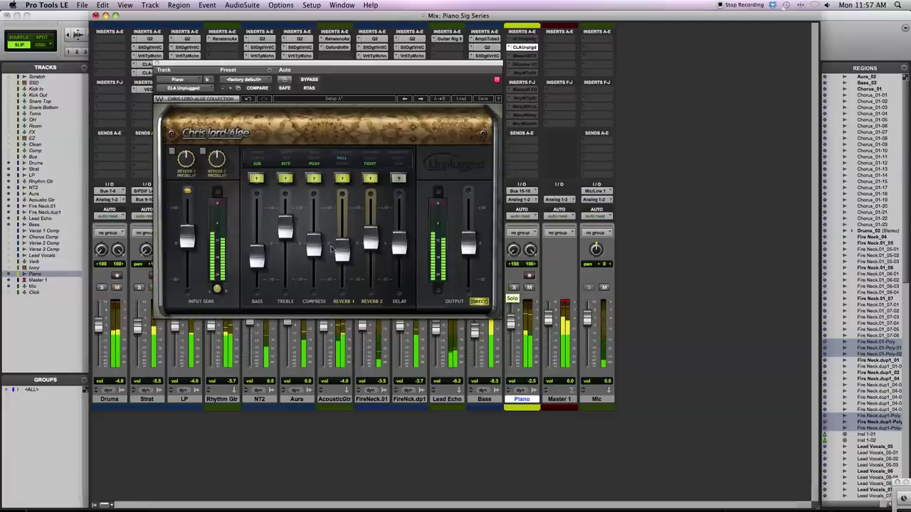
left_click_drag(346, 250, 345, 252)
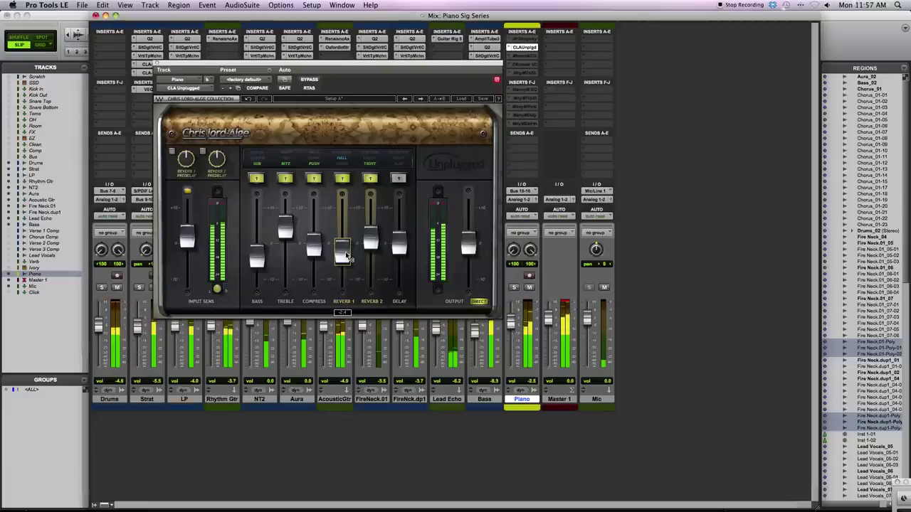
left_click(310, 80)
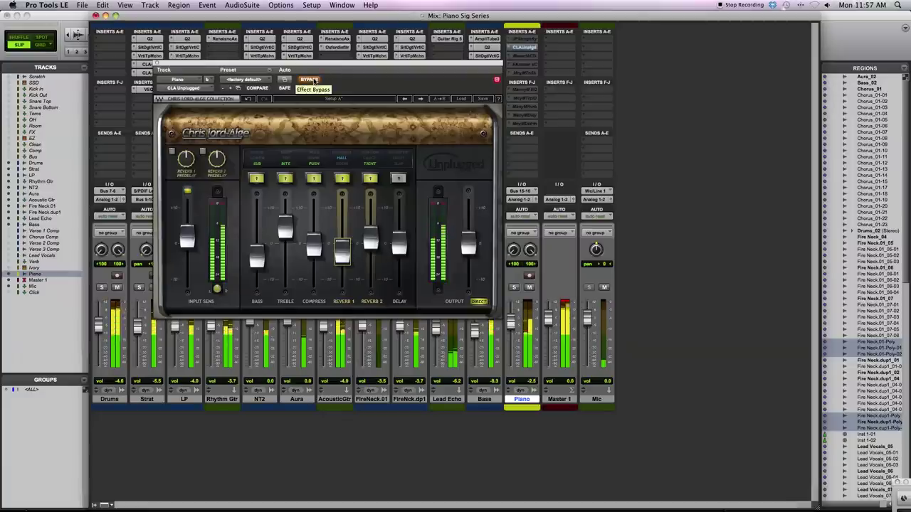
left_click(311, 80)
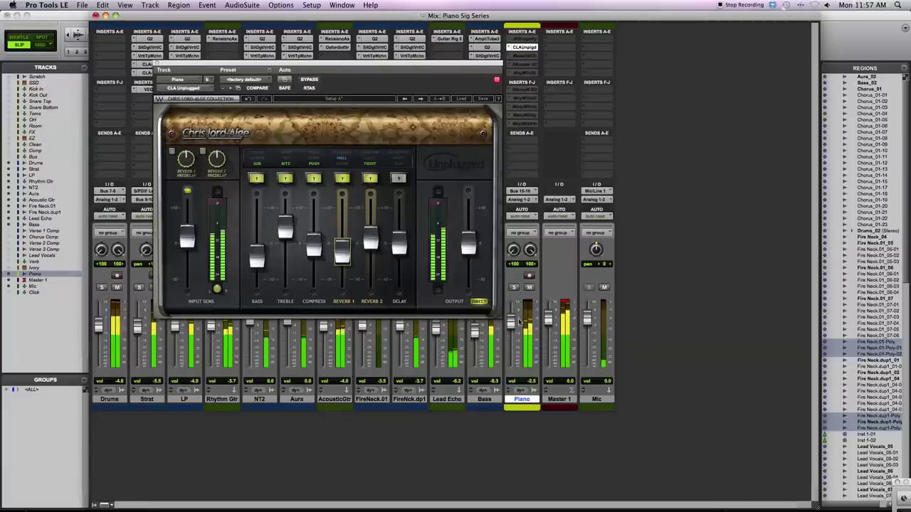
Solo the Piano track, lower the Compress level, and compare the sound with CLA Unplugged bypassed and active
left_click(513, 287)
left_click(308, 81)
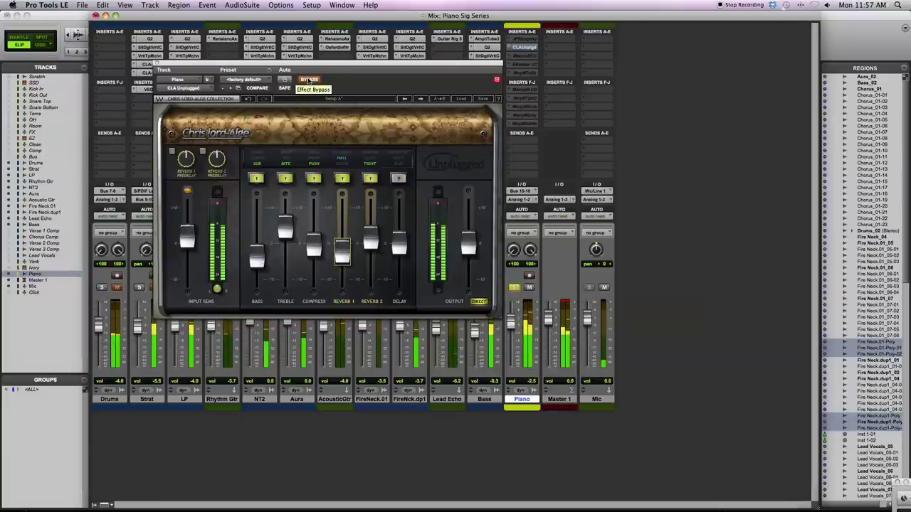
left_click(308, 81)
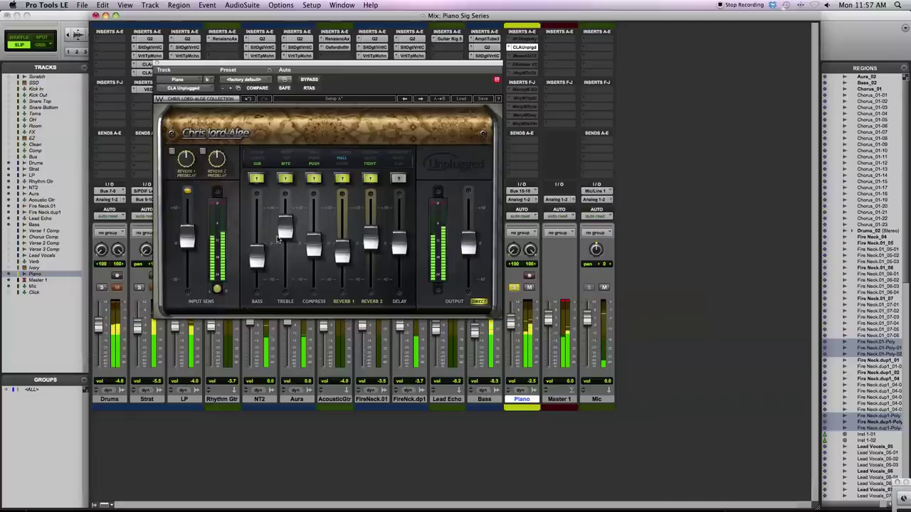
left_click_drag(307, 248, 318, 263)
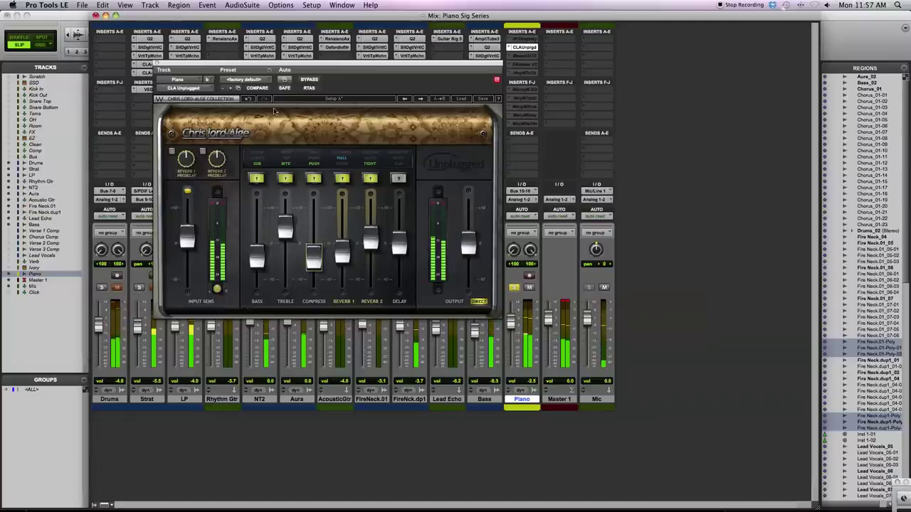
left_click(308, 79)
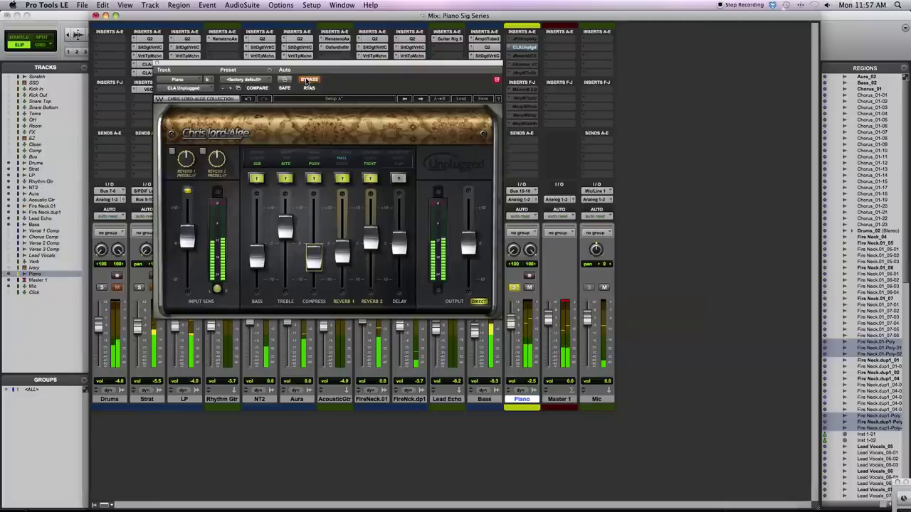
left_click(308, 80)
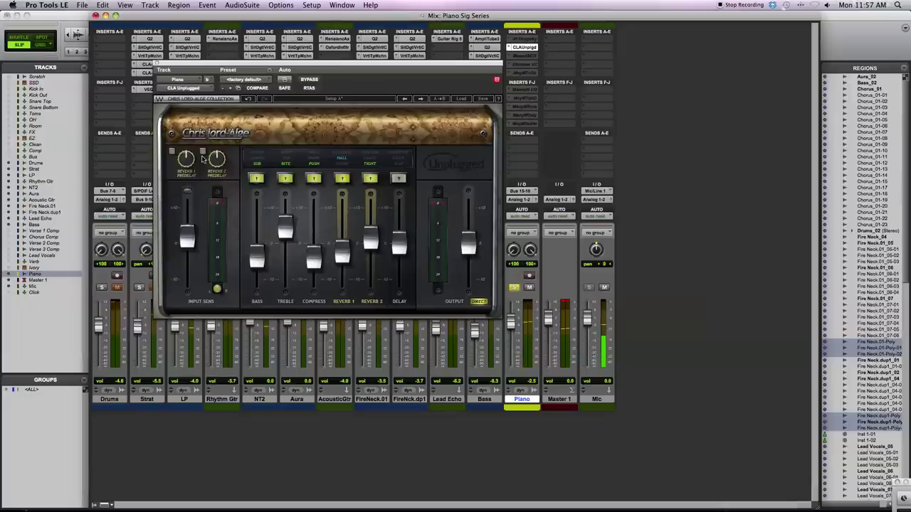
Enable the predelay for both Reverb 1 and Reverb 2
mouse_move(187, 164)
left_click(172, 151)
left_click(203, 152)
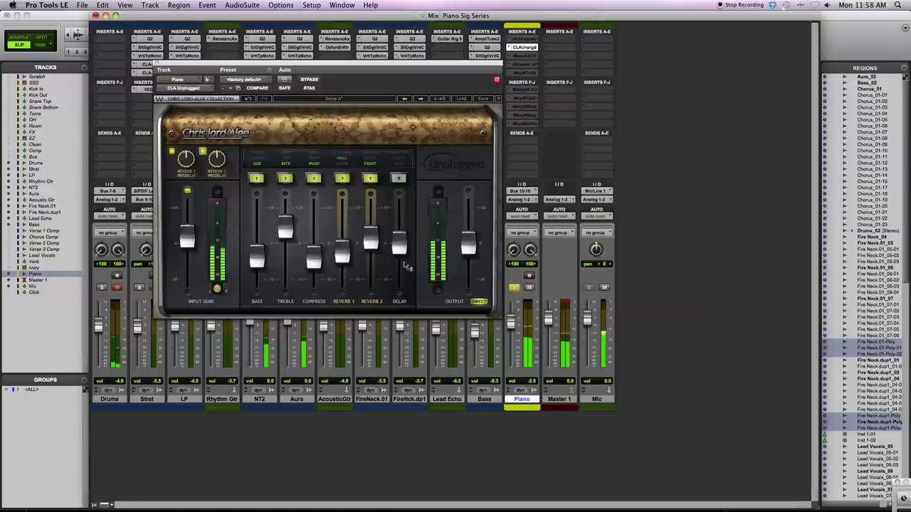
Try longer predelay times on Reverb 1 and Reverb 2 in CLA Unplugged, and switch both predelays off
mouse_move(223, 162)
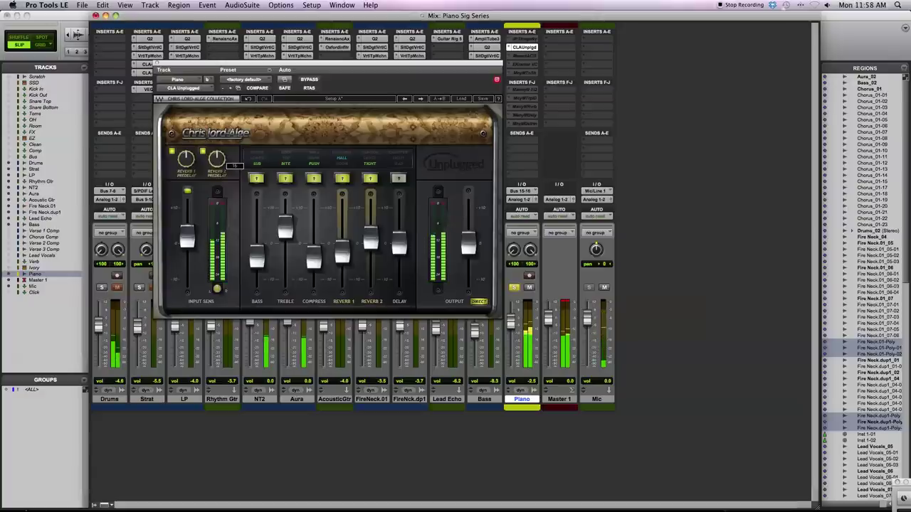
mouse_move(185, 165)
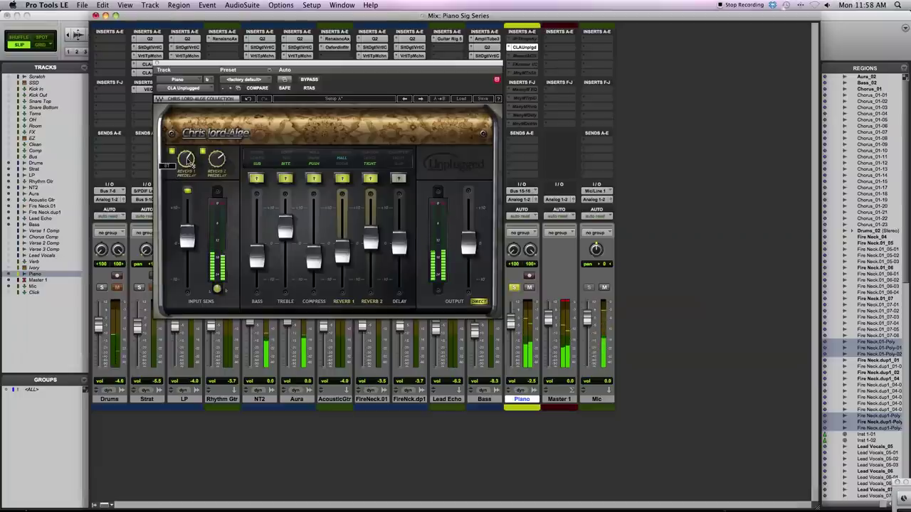
left_click_drag(186, 159, 186, 128)
left_click_drag(218, 162, 219, 135)
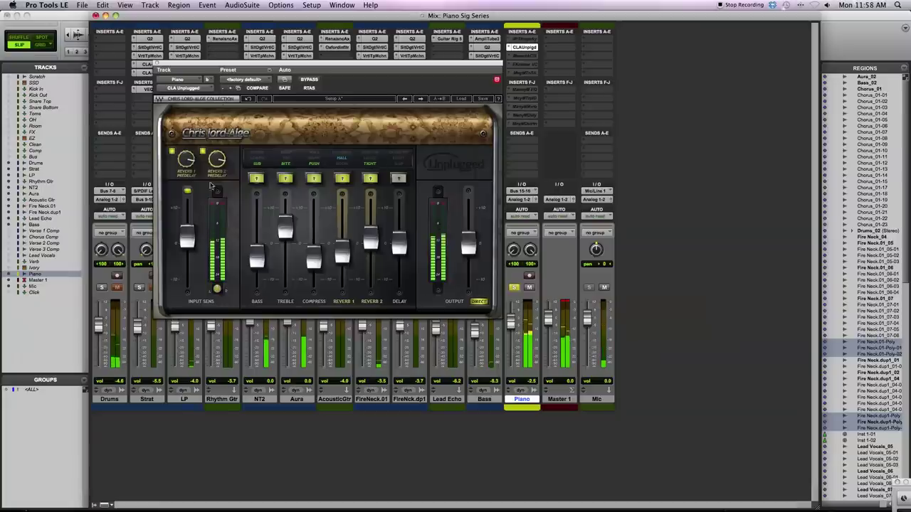
mouse_move(218, 158)
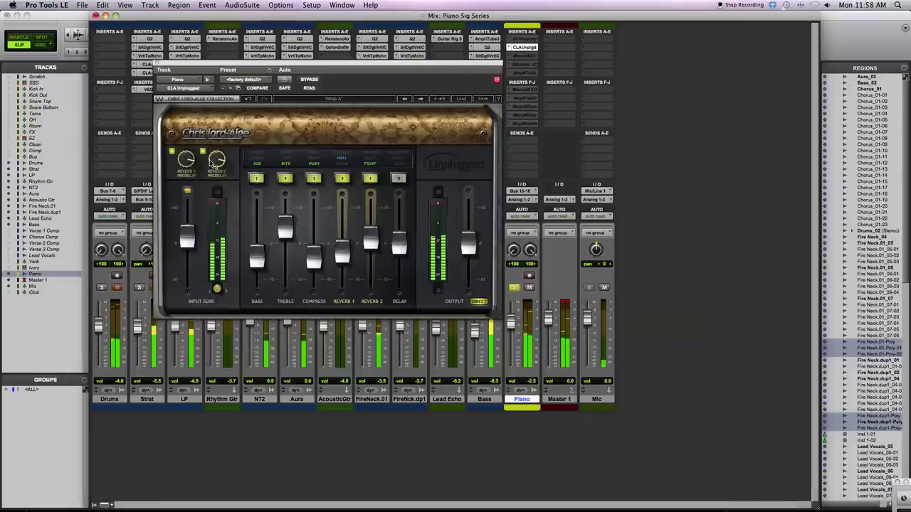
left_click(202, 150)
left_click(171, 151)
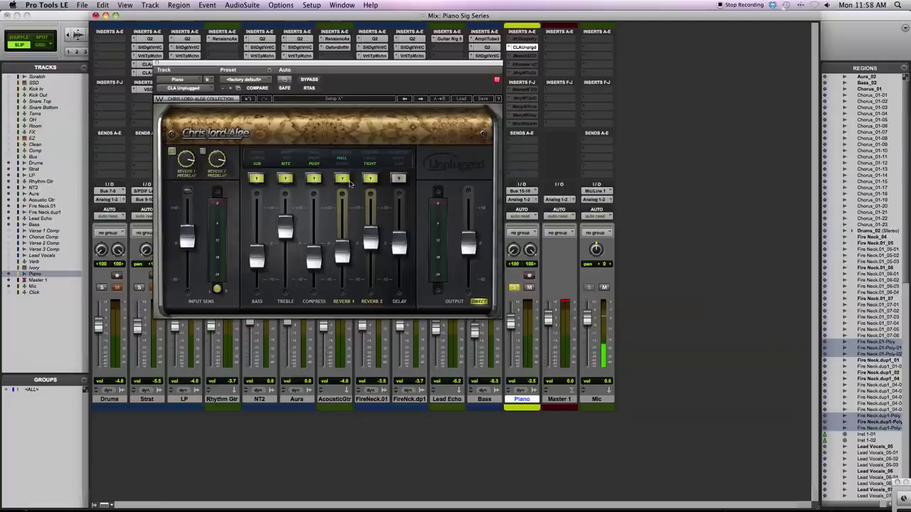
Close CLA Unplugged, make it inactive on the Piano track, and activate and open the Maserati ACG insert instead
left_click(157, 64)
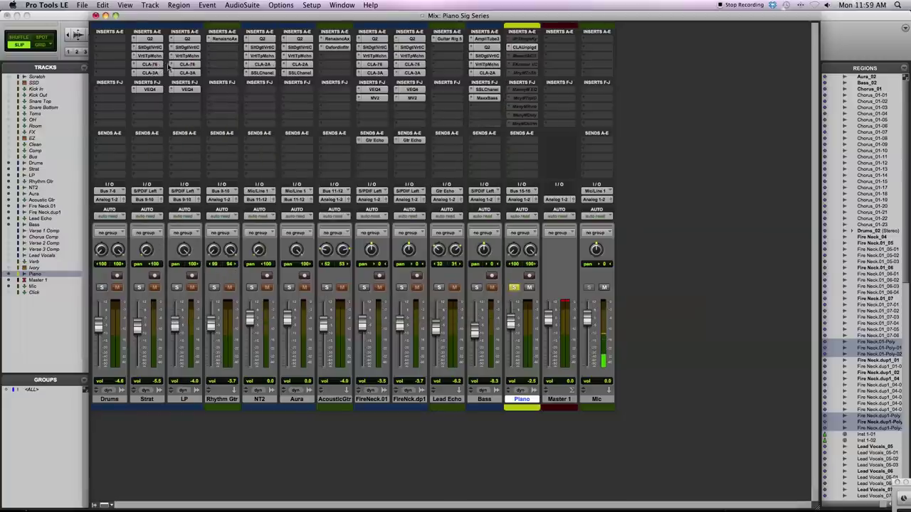
right_click(525, 48)
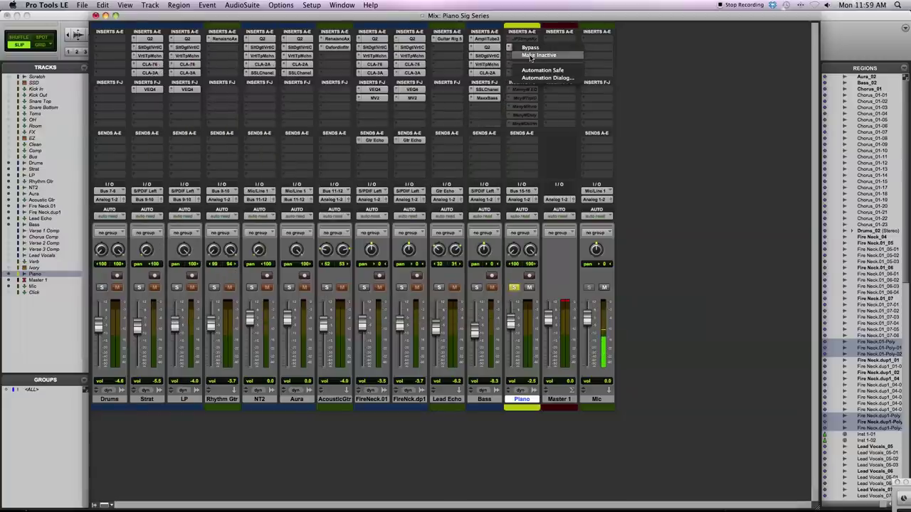
left_click(530, 55)
right_click(526, 57)
left_click(530, 64)
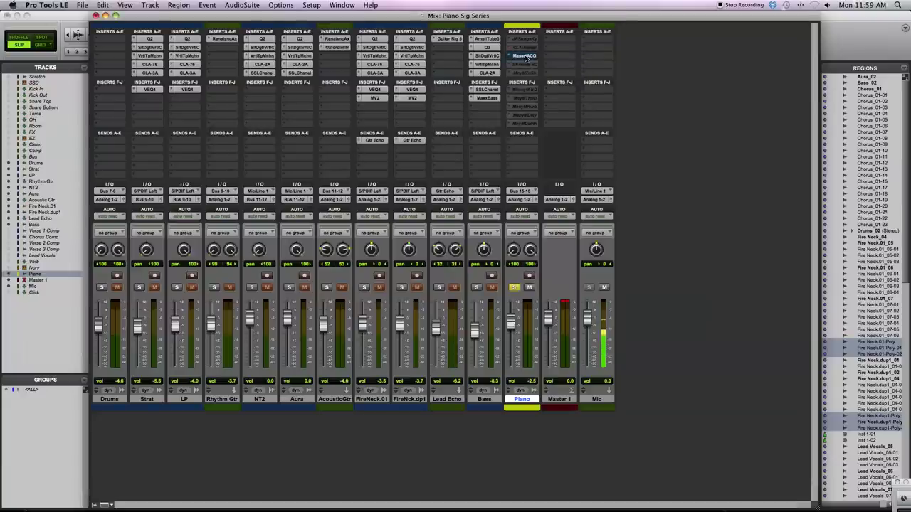
left_click(525, 56)
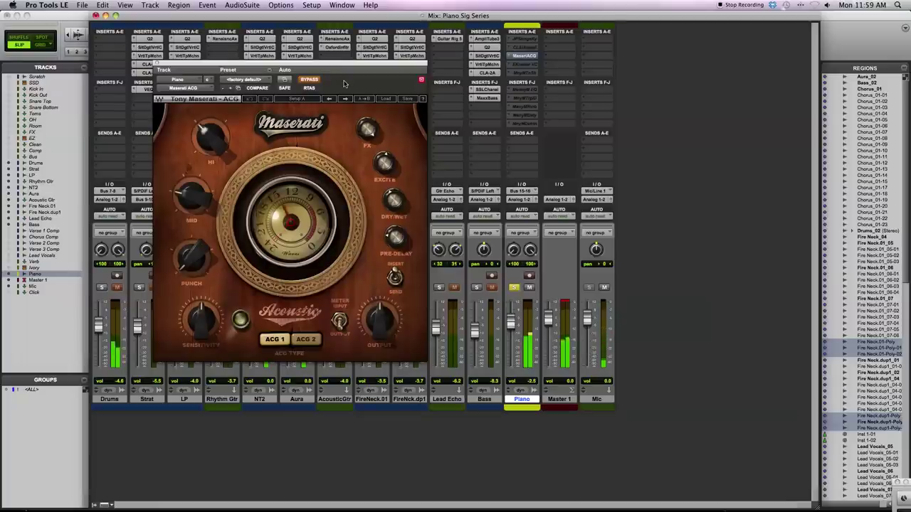
Take Maserati ACG off bypass, increase Punch and Sensitivity, and adjust the Output level
left_click(310, 80)
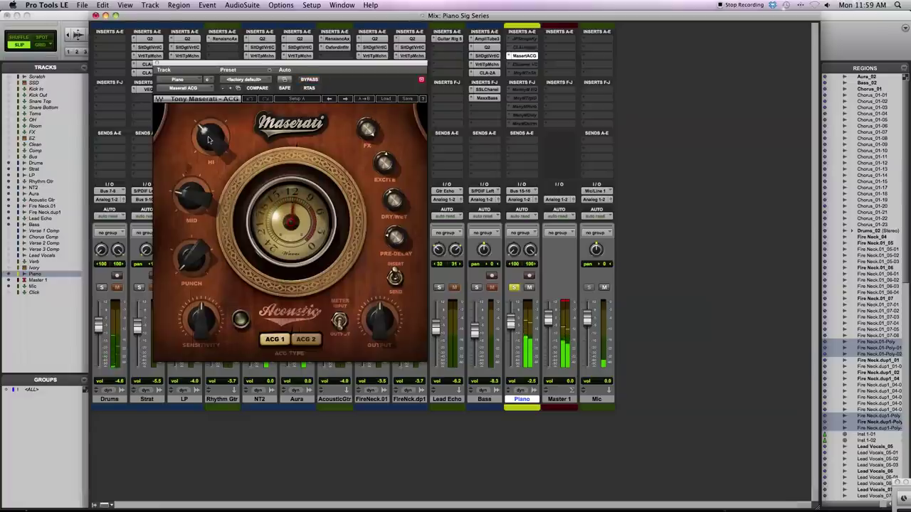
left_click_drag(191, 260, 191, 242)
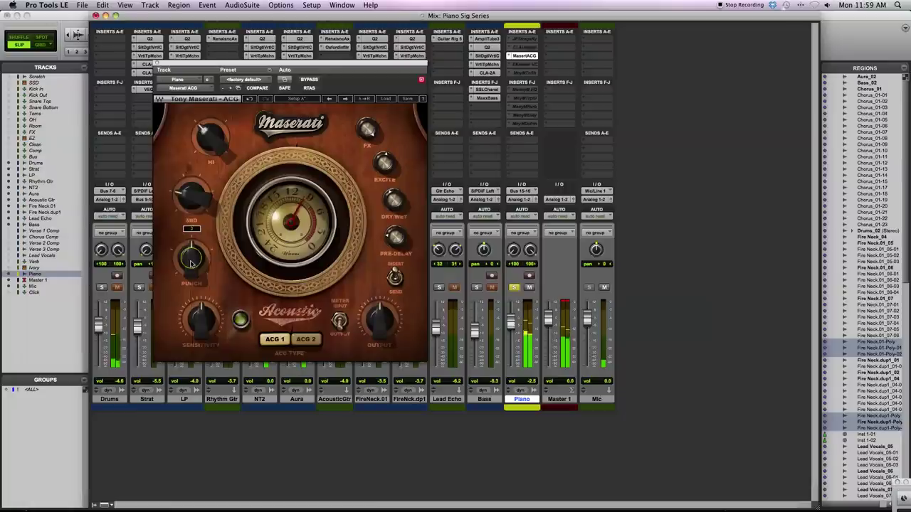
left_click_drag(202, 322, 202, 303)
left_click_drag(388, 328, 388, 324)
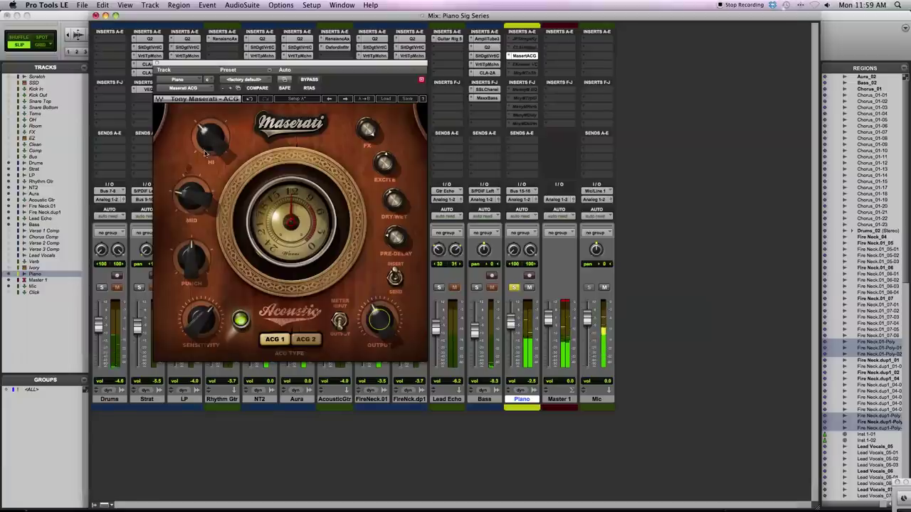
Push Sensitivity up to about 20, bring it back down to a moderate setting, and trim the Output
mouse_move(199, 323)
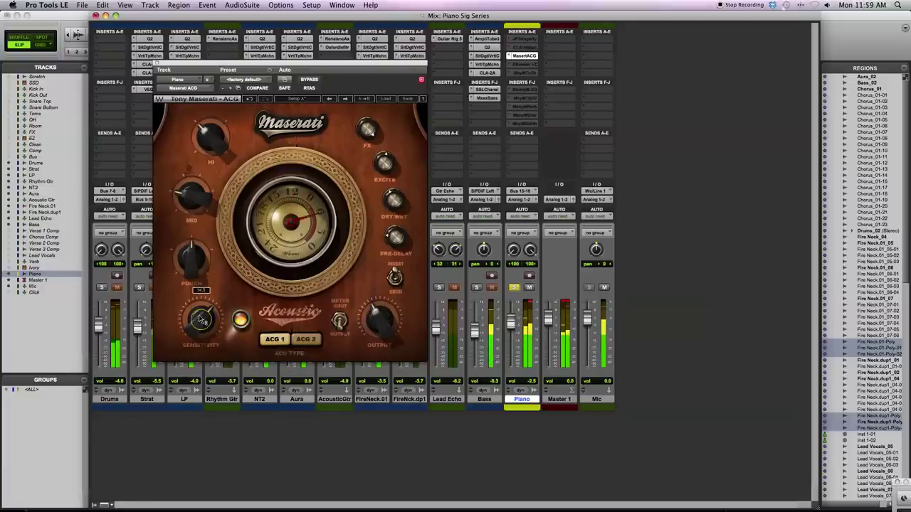
mouse_move(199, 324)
left_mouse_down()
mouse_move(199, 337)
mouse_move(199, 313)
left_mouse_up()
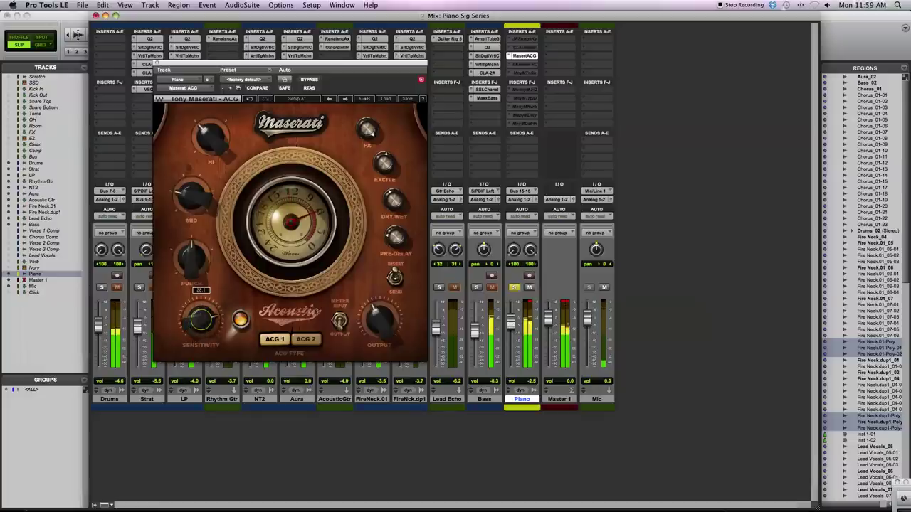
left_click_drag(199, 313, 199, 338)
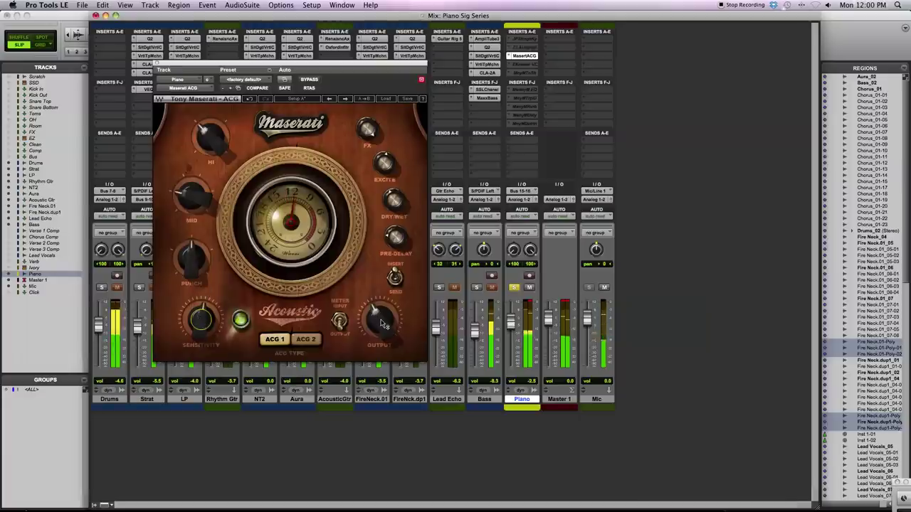
left_click_drag(380, 319, 380, 320)
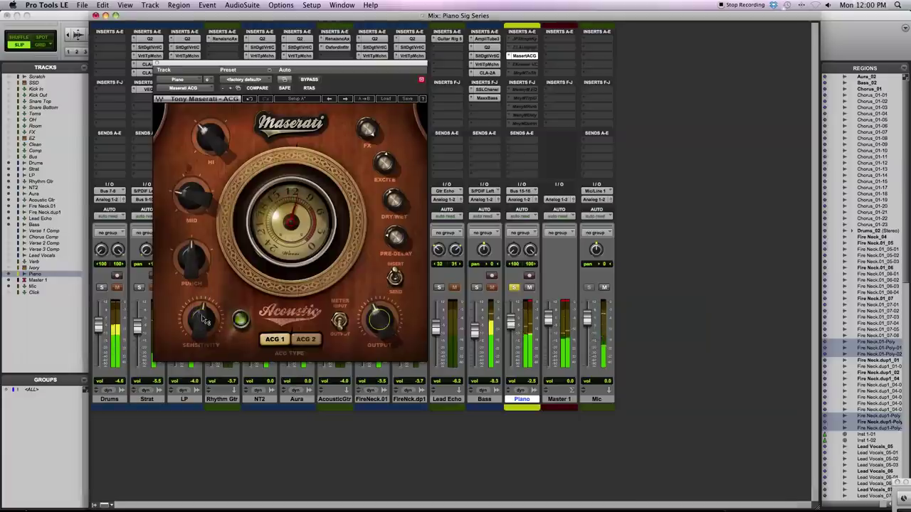
left_click_drag(193, 320, 193, 326)
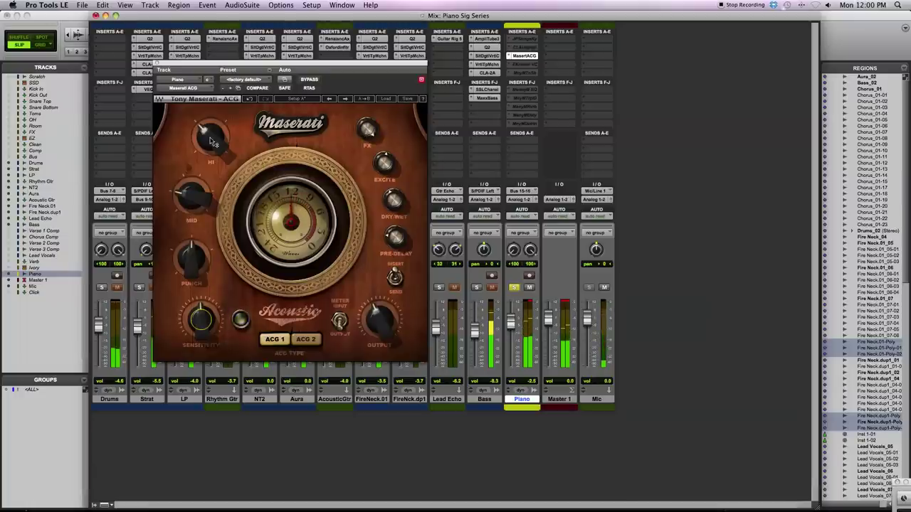
Audition the Hi, FX, Excite, Dry/Wet and Pre-Delay controls of Maserati ACG on the soloed piano
left_click_drag(210, 126, 209, 107)
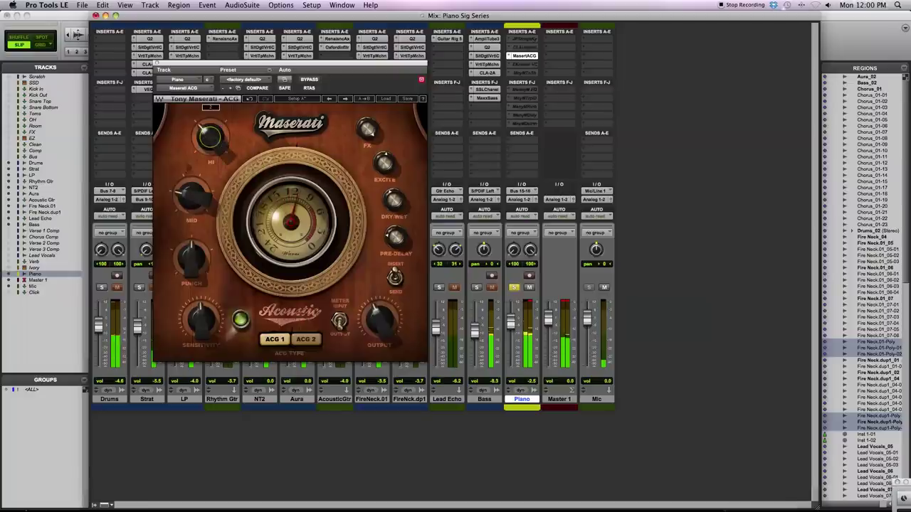
left_click_drag(366, 130, 367, 119)
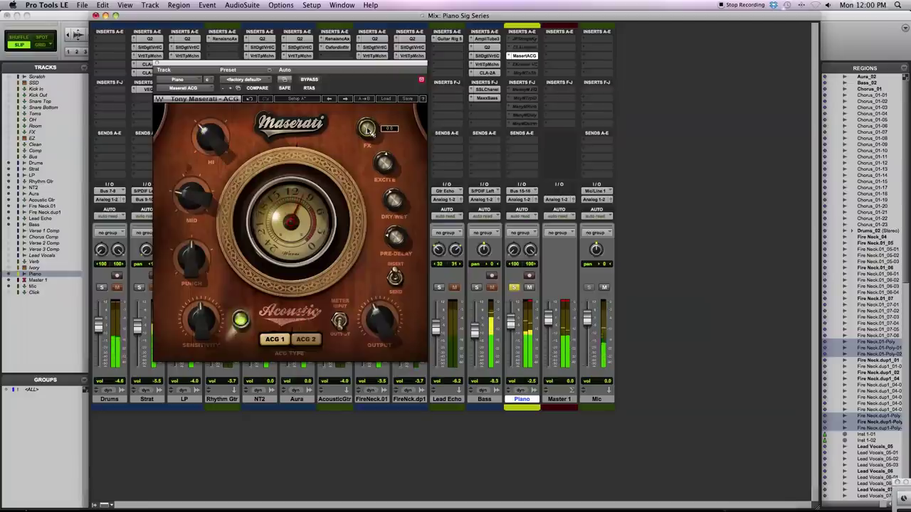
mouse_move(385, 162)
mouse_move(393, 200)
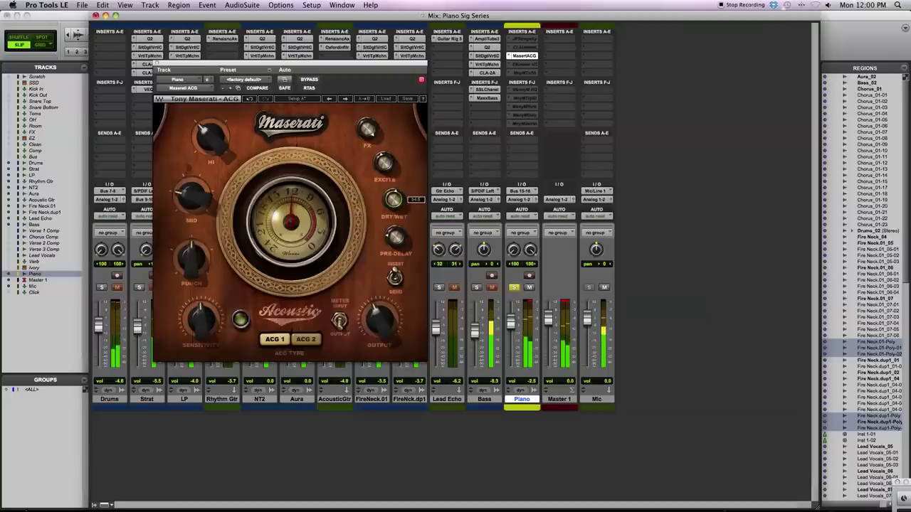
left_click_drag(394, 199, 394, 203)
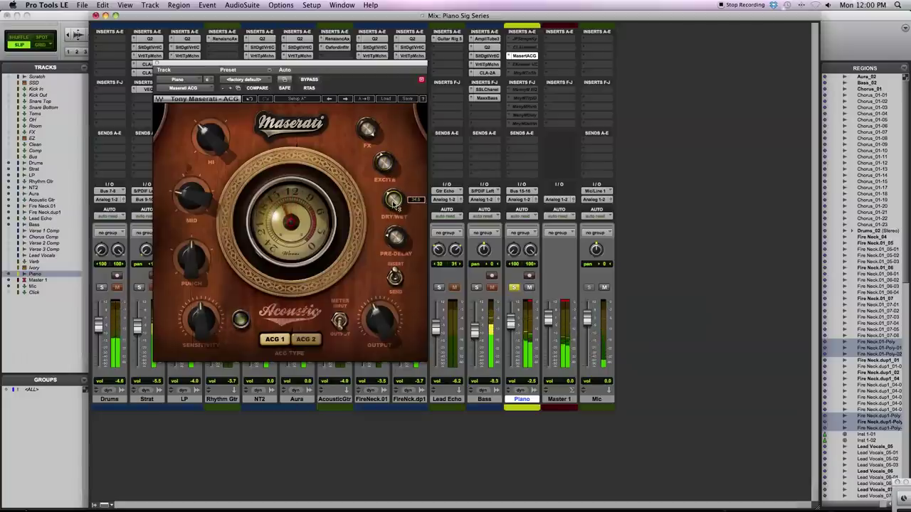
mouse_move(393, 239)
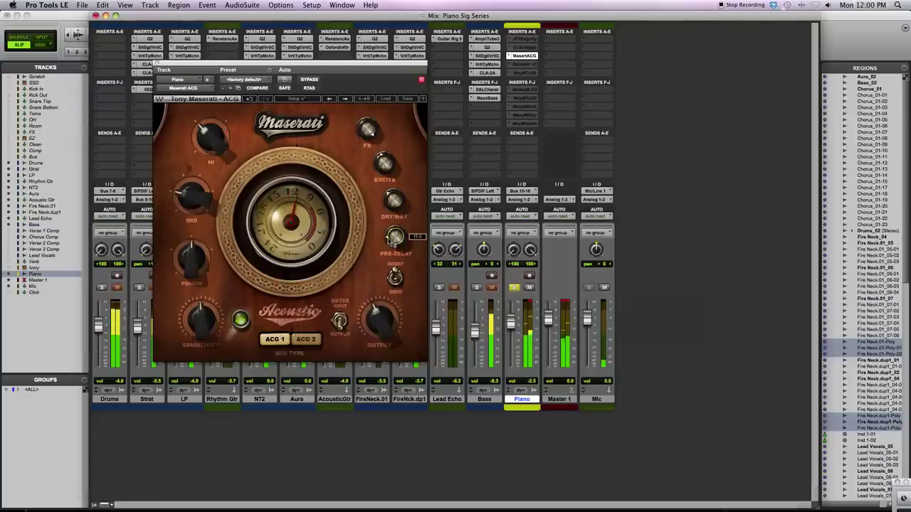
Unsolo the Piano track, raise Punch to 4, and compare Maserati ACG bypassed and active in the full mix
left_click(513, 288)
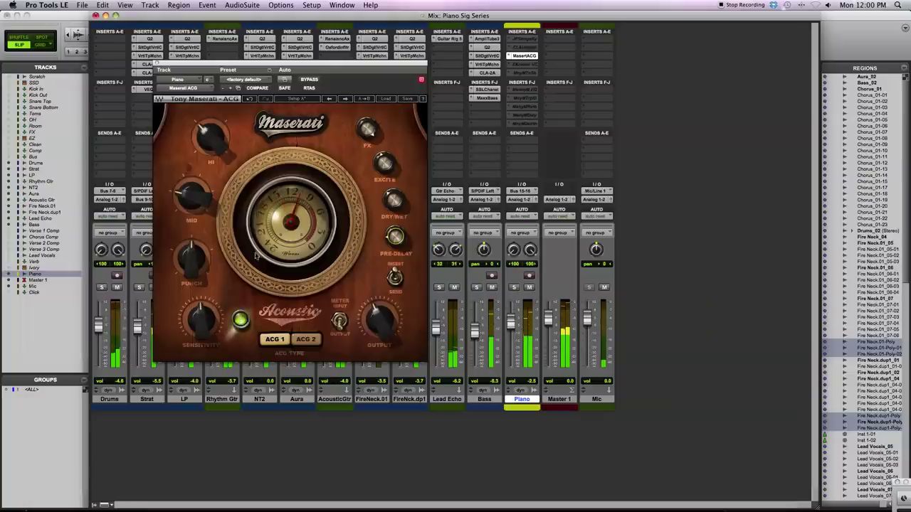
mouse_move(196, 259)
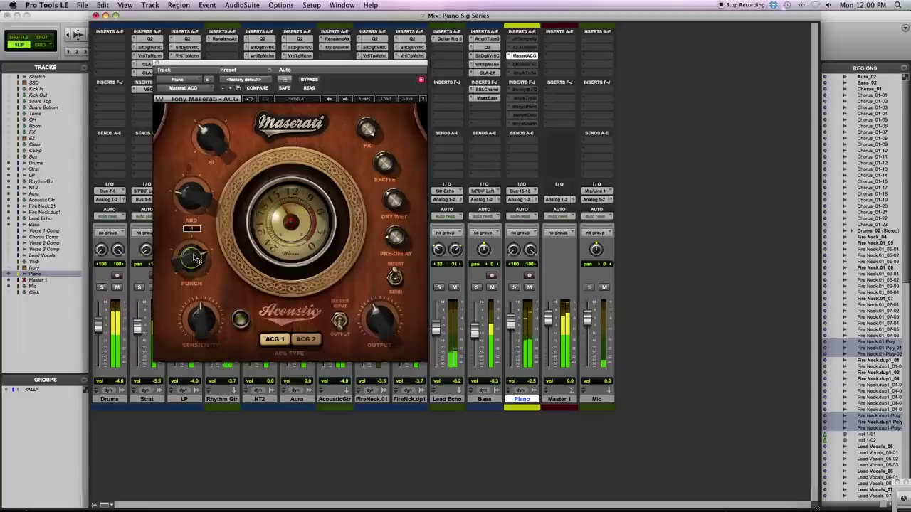
left_click(309, 79)
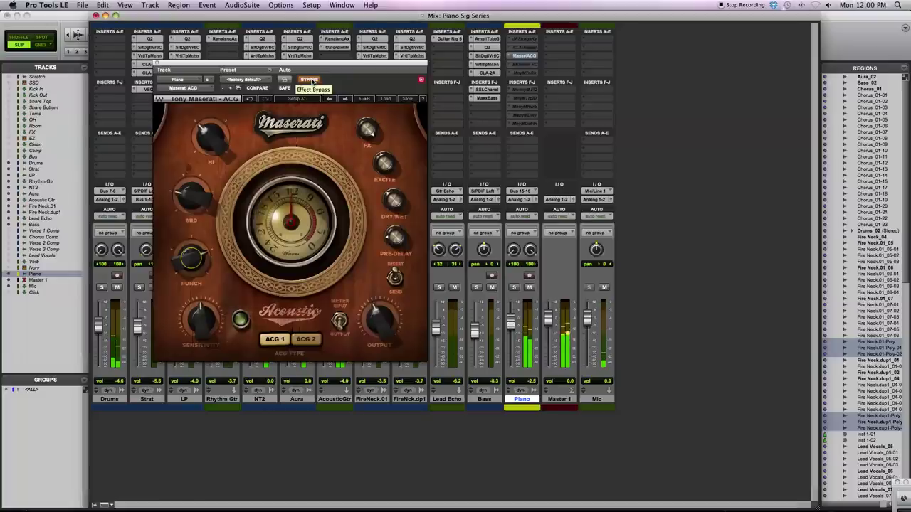
left_click(309, 80)
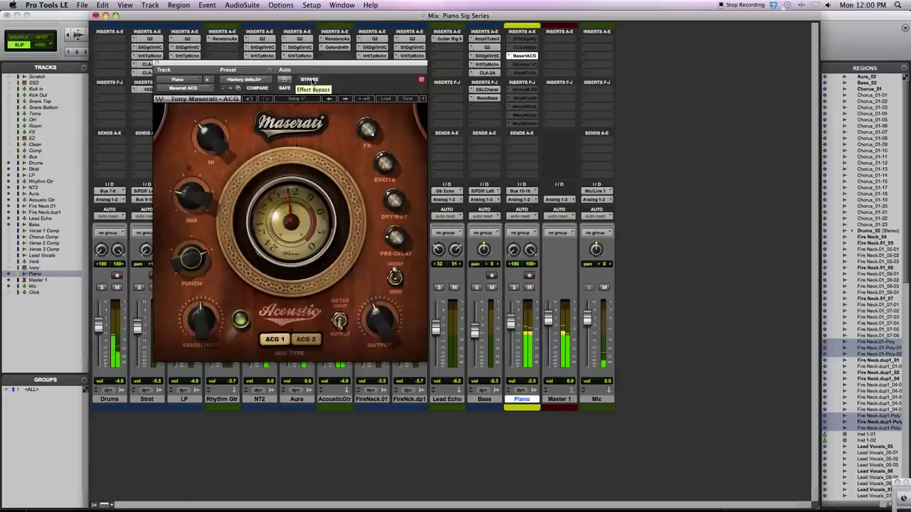
Solo the Piano track and compare the ACG 1 and ACG 2 types, leaving ACG 2 selected
left_click(308, 341)
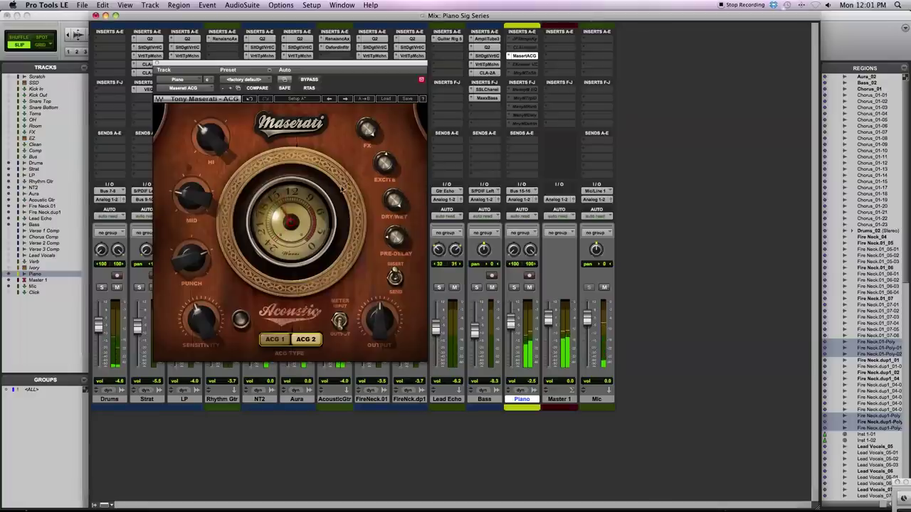
left_click(513, 286)
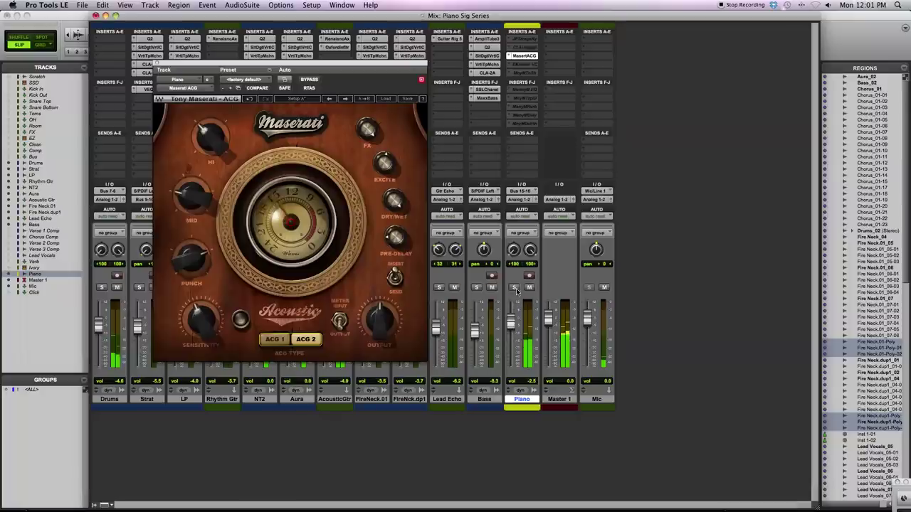
left_click(278, 340)
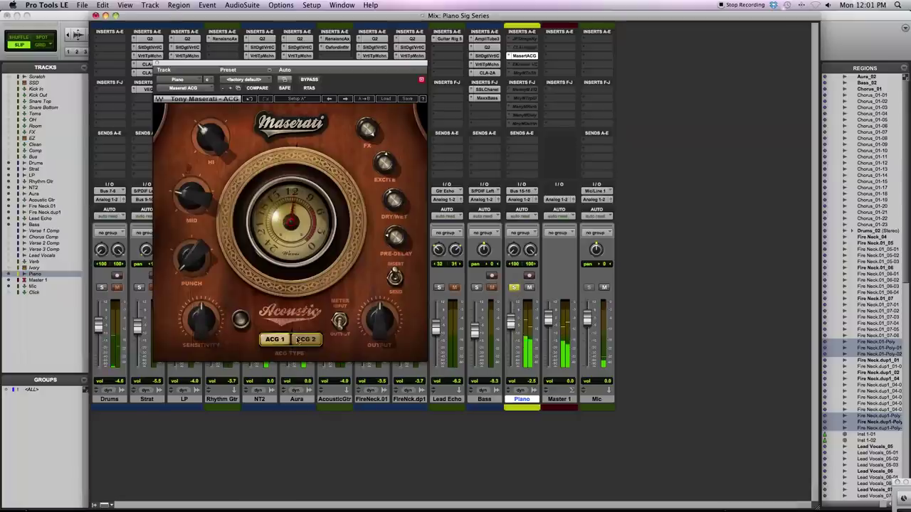
left_click(304, 339)
Shape the ACG 2 sound by adjusting Punch, Mid and Hi, and rebalance its Dry/Wet mix
left_click_drag(190, 261, 190, 285)
left_click_drag(184, 196, 191, 222)
mouse_move(211, 137)
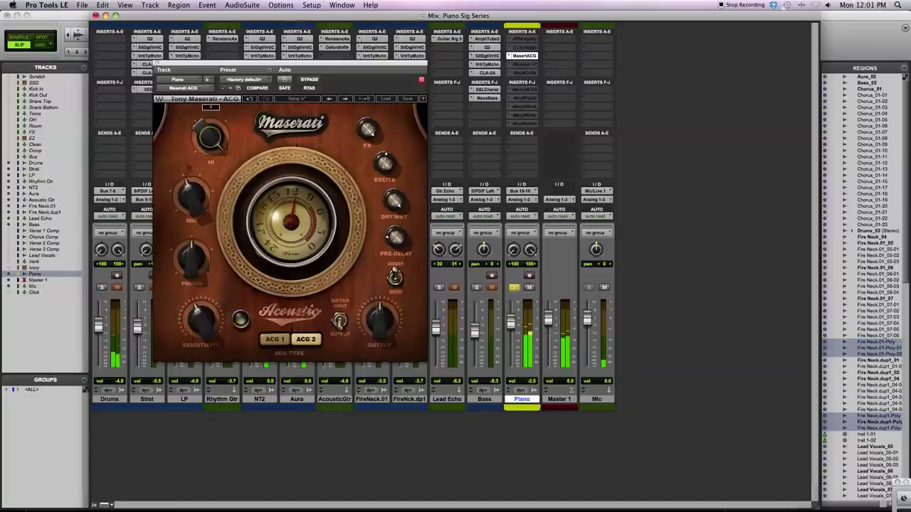
mouse_move(393, 199)
left_click_drag(393, 200, 393, 212)
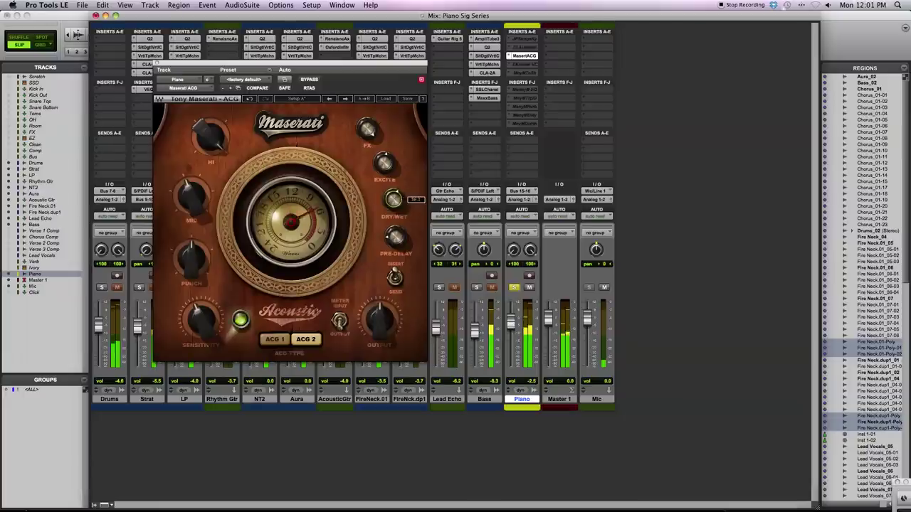
mouse_move(385, 162)
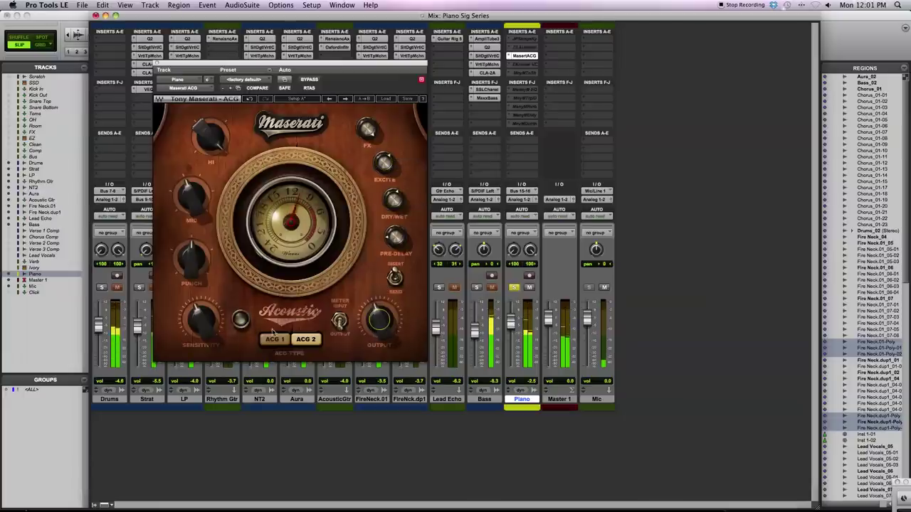
Raise Sensitivity, lower the Output to about -4.2, and bypass Maserati ACG to compare with the dry piano
left_click_drag(198, 321, 198, 321)
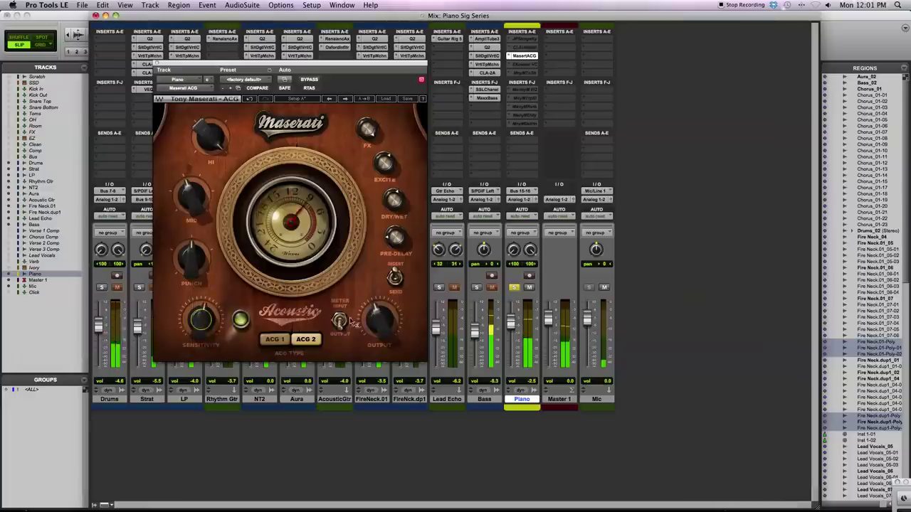
mouse_move(387, 320)
left_mouse_down()
mouse_move(384, 338)
mouse_move(379, 323)
left_mouse_up()
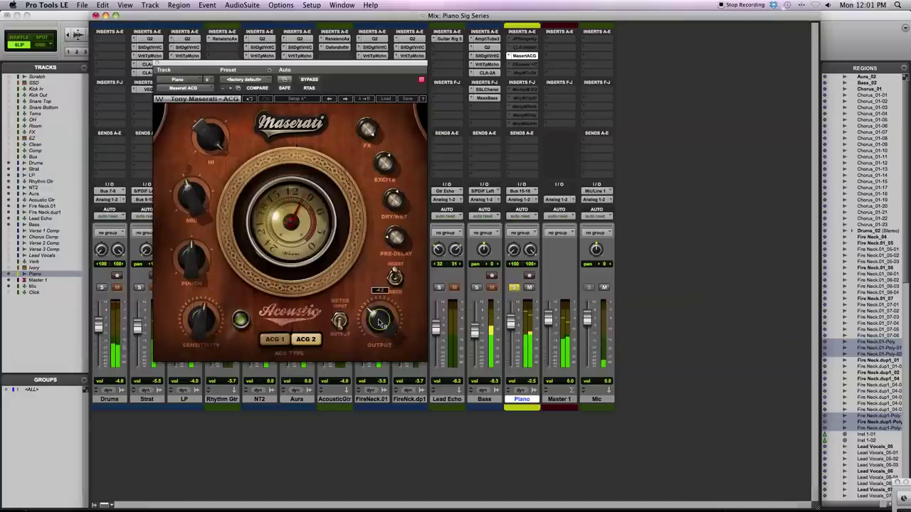
left_click(308, 80)
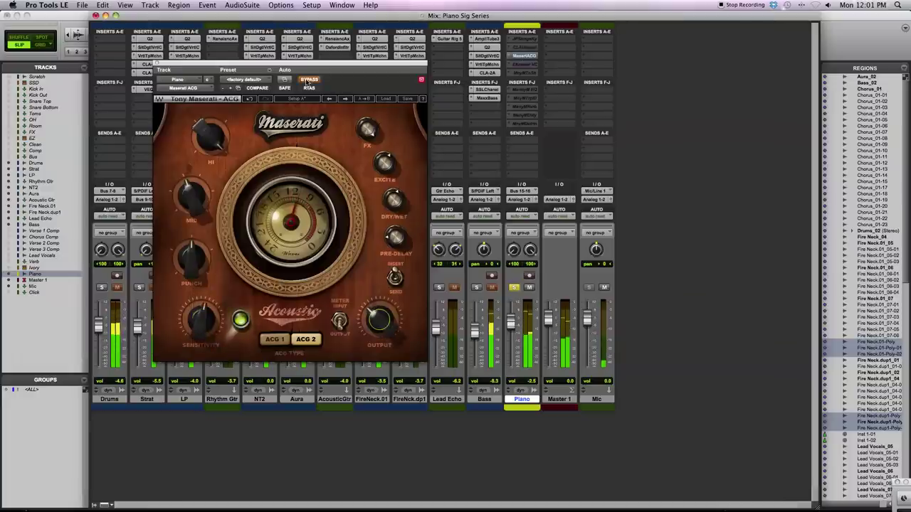
Readjust Maserati ACG's Hi and Mid while comparing against bypass, and fine-tune its Output with the Piano track unsoloed
left_click(308, 80)
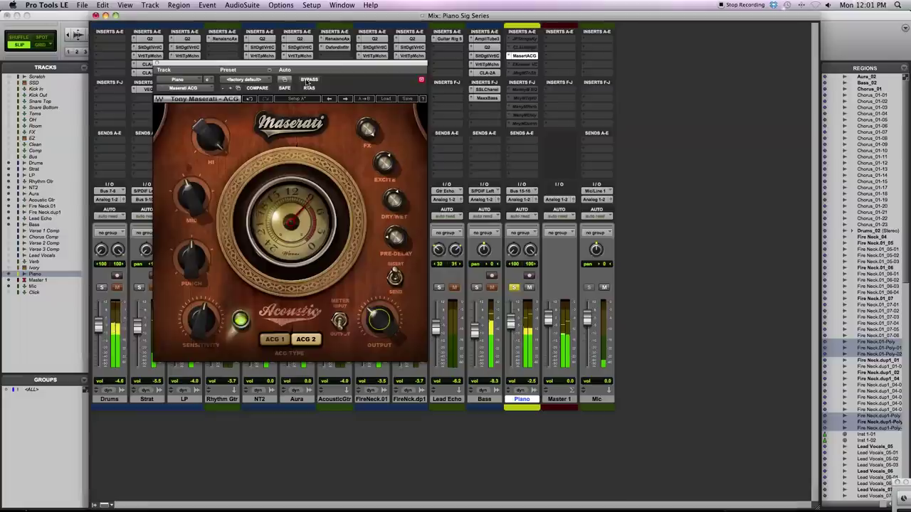
left_click_drag(191, 196, 190, 192)
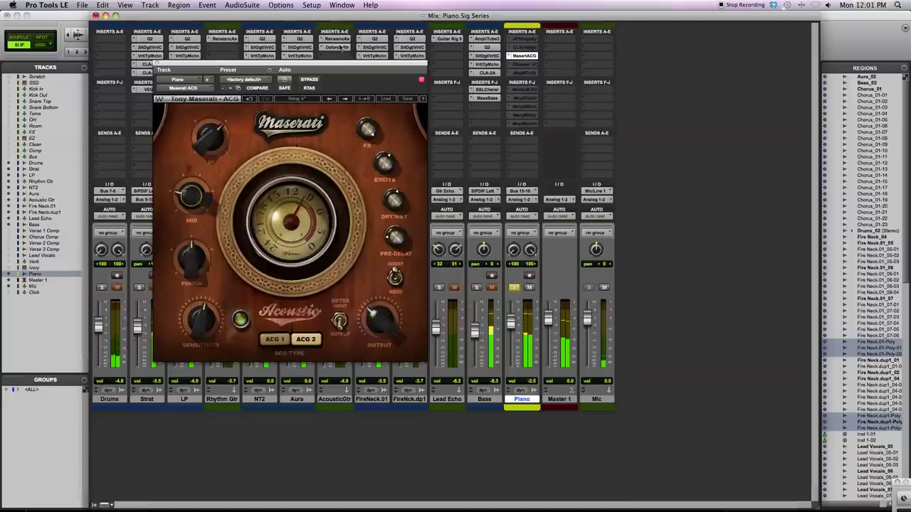
left_click(310, 80)
left_click(312, 80)
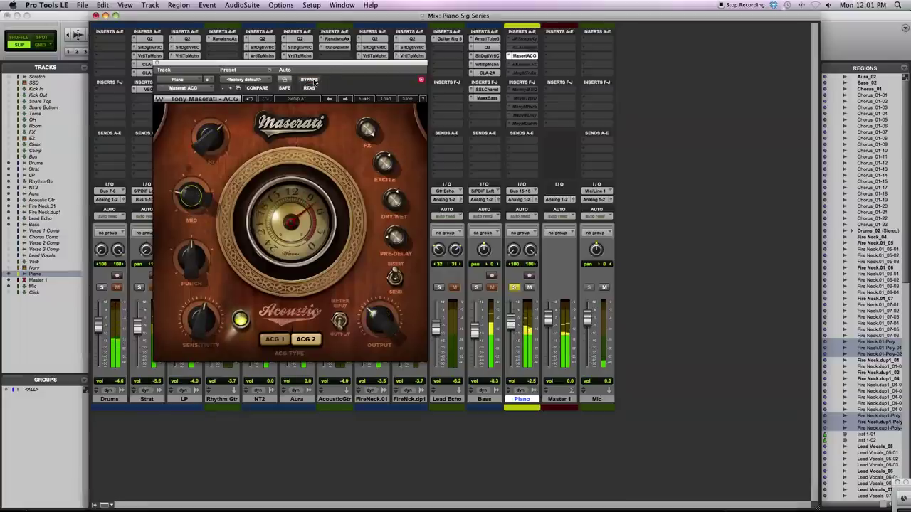
left_click(514, 287)
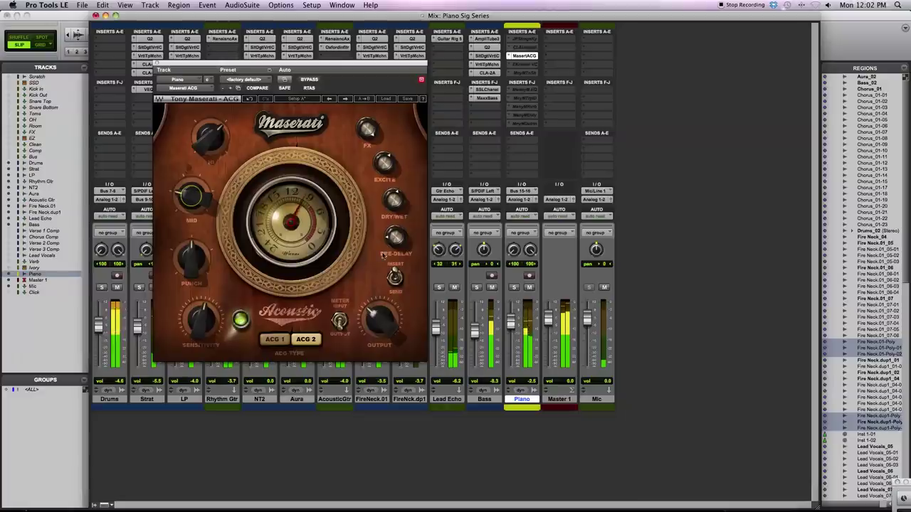
left_click_drag(385, 328, 387, 323)
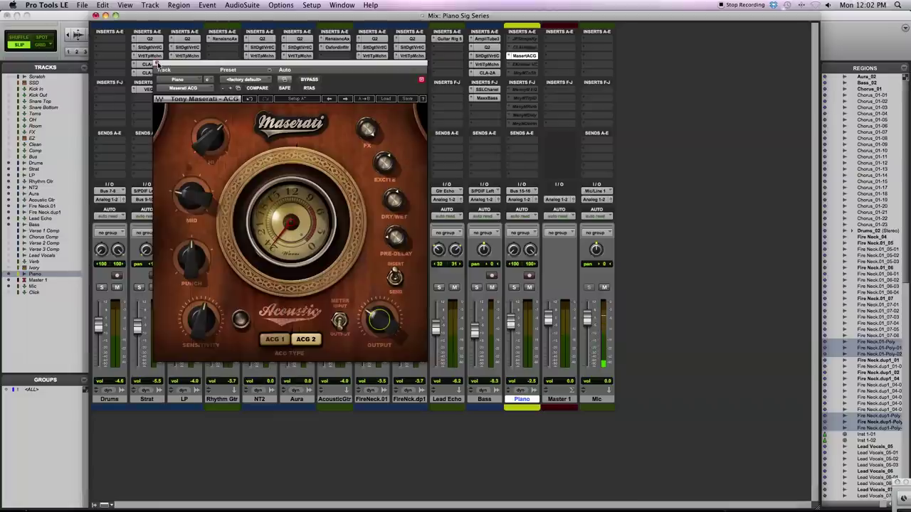
Close Maserati ACG, make it inactive on the Piano track, and activate the EKramer VC insert below it
left_click(157, 63)
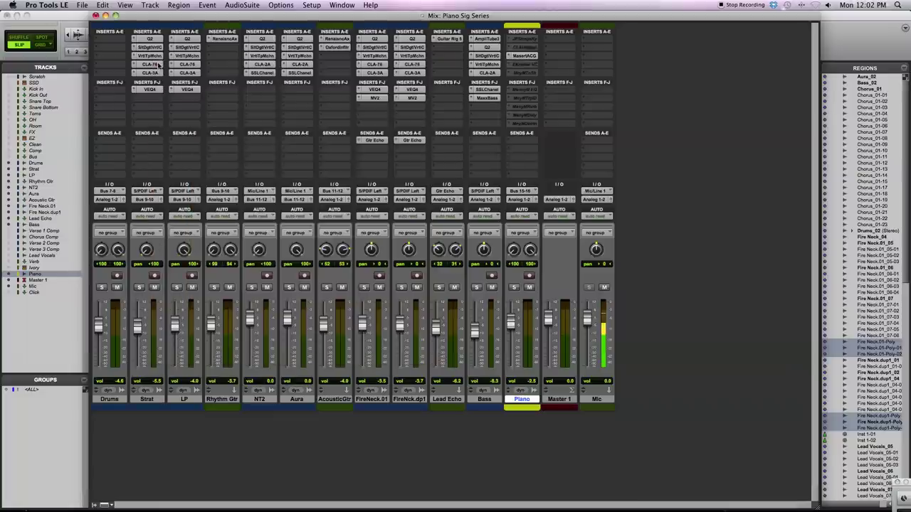
right_click(521, 57)
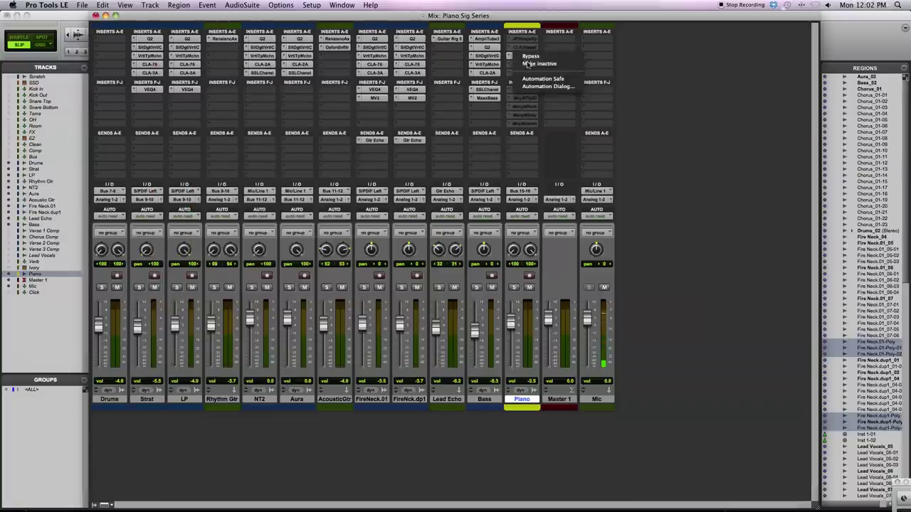
left_click(534, 67)
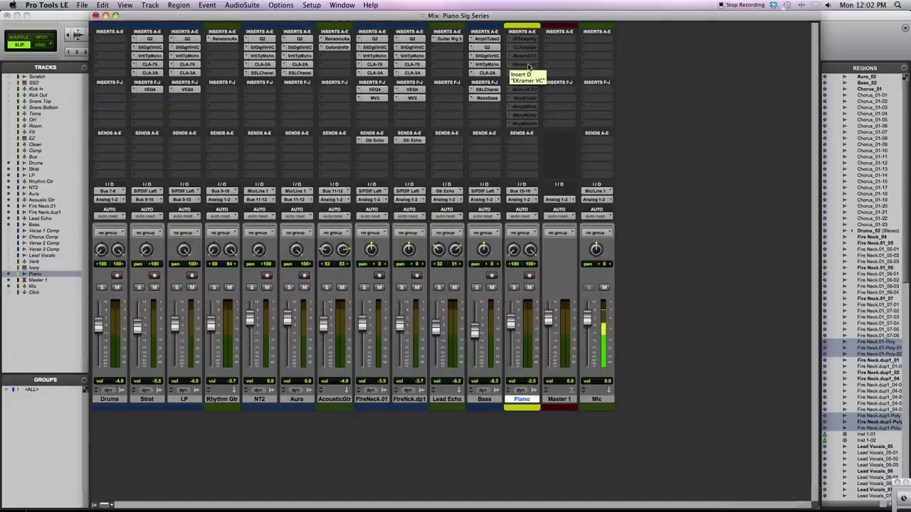
right_click(528, 66)
left_click(530, 74)
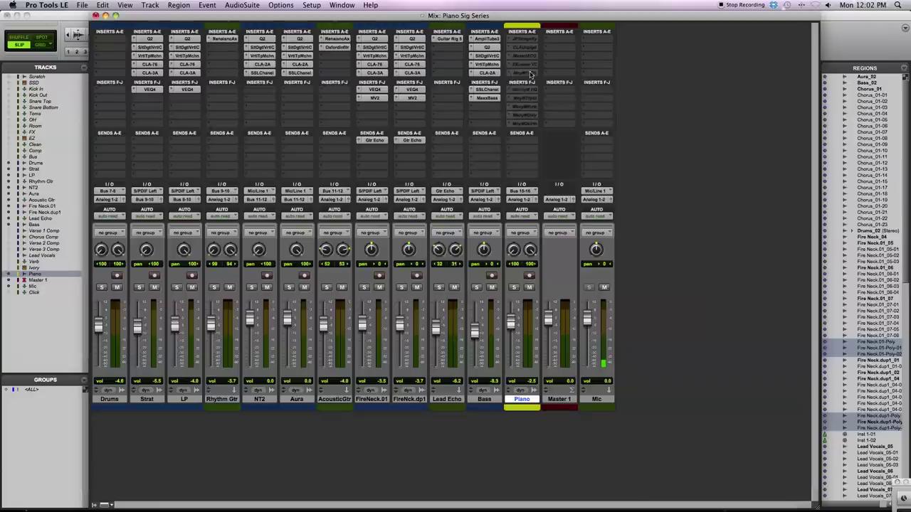
Open EKramer VC, take it out of bypass, and set starting levels for Sensitivity, Compress and Treble 1 in the mix
left_click(527, 66)
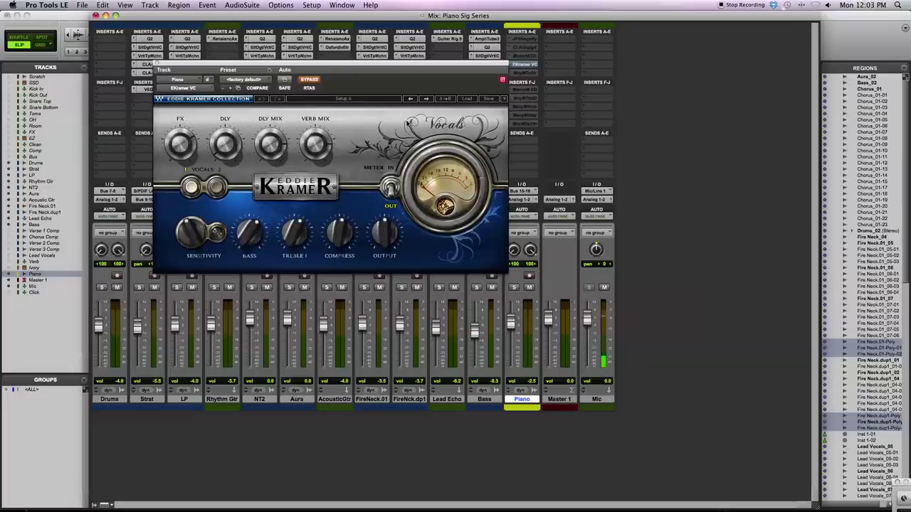
left_click(308, 80)
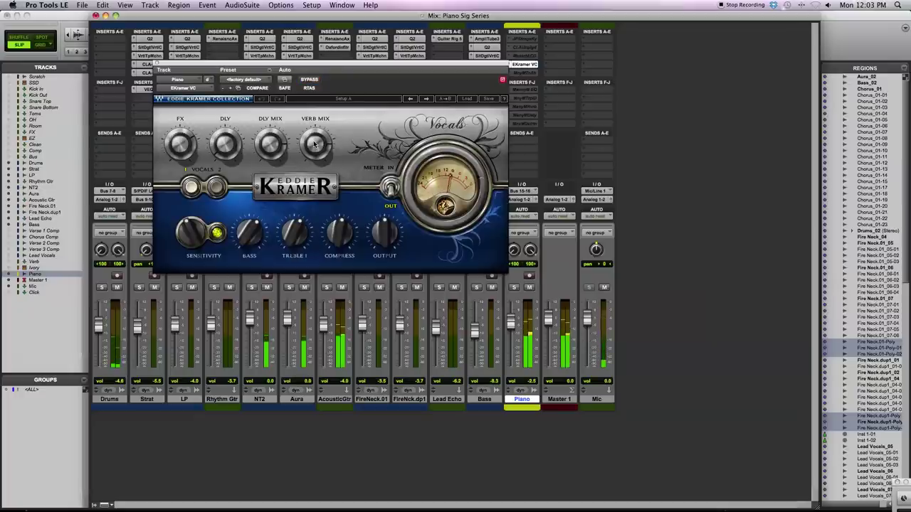
left_click_drag(383, 233, 382, 229)
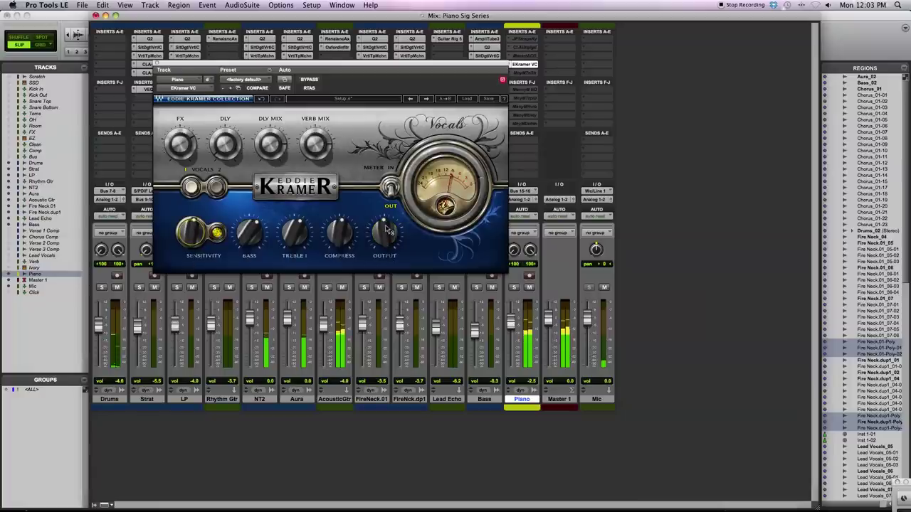
left_click(339, 232)
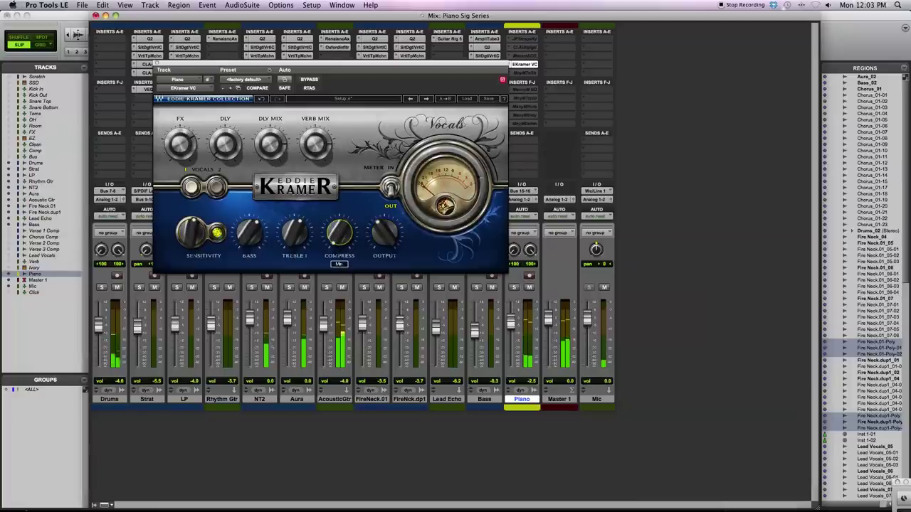
left_click_drag(340, 233, 339, 182)
left_click(294, 233)
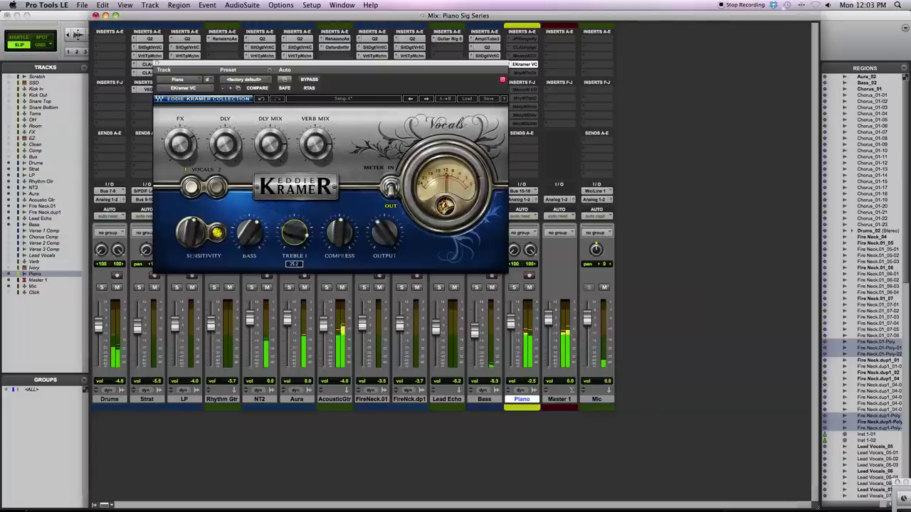
left_click_drag(294, 232, 294, 259)
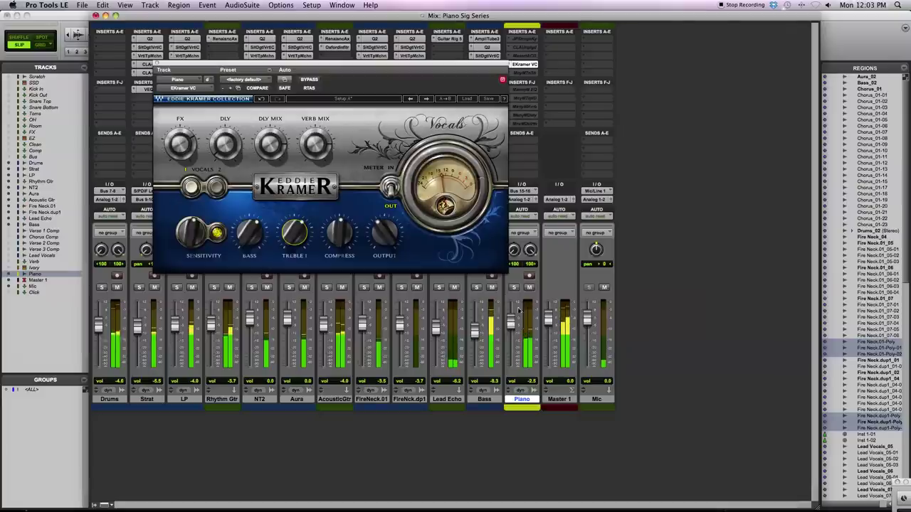
Raise the Piano fader to about -1.2 and solo the track
left_click_drag(511, 319, 511, 316)
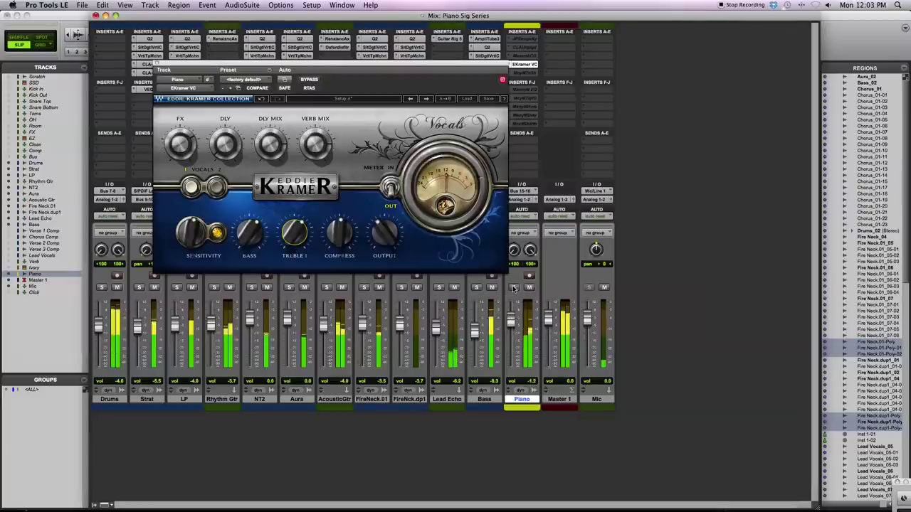
left_click_drag(382, 233, 382, 233)
left_click(514, 287)
Rebalance Compress and Output on the soloed piano, and set EKramer VC's Sensitivity to about 16
left_click_drag(339, 233, 339, 224)
left_click_drag(191, 233, 190, 224)
left_click_drag(337, 237, 337, 238)
left_click(384, 233)
left_click(339, 236)
left_click_drag(199, 230, 200, 226)
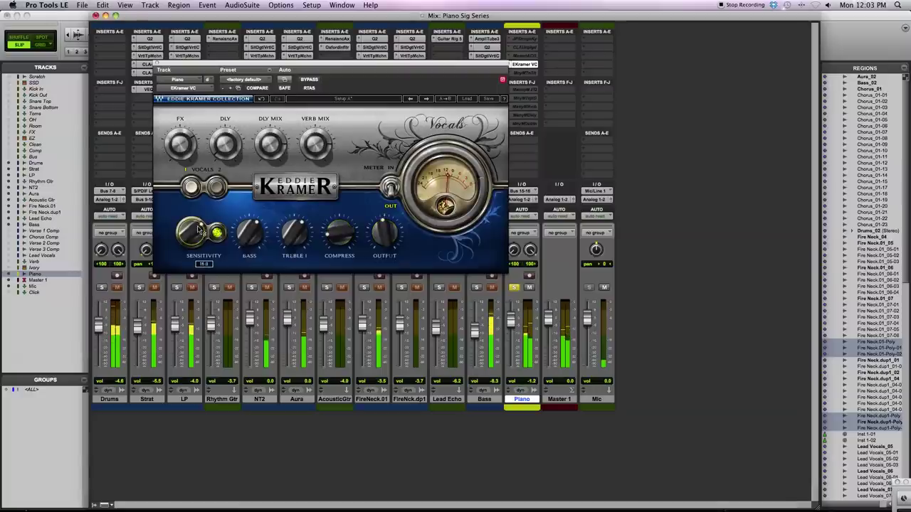
Try out EKramer VC's FX, DLY, DLY Mix and Verb Mix controls to shape the piano's delay and reverb
left_click_drag(180, 145, 180, 141)
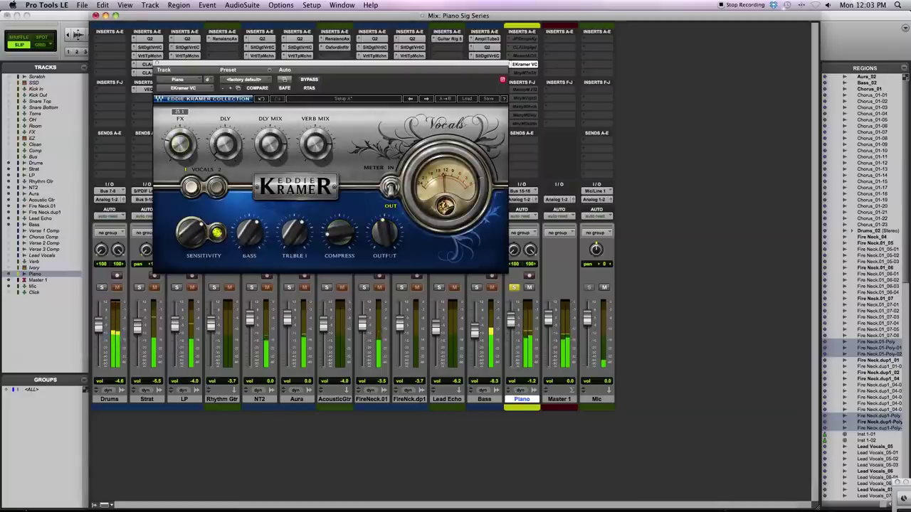
left_click_drag(225, 144, 225, 140)
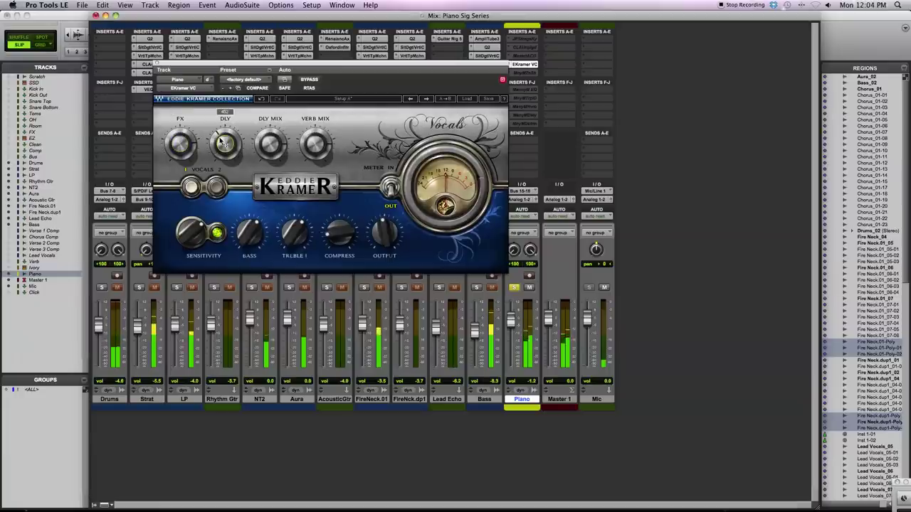
left_click_drag(224, 145, 184, 141)
left_click_drag(270, 145, 316, 140)
mouse_move(329, 154)
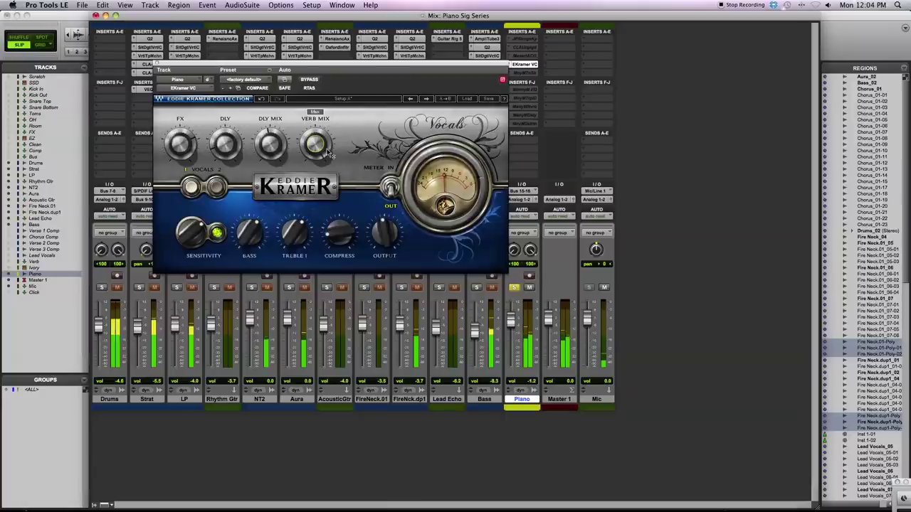
left_click_drag(317, 139, 317, 142)
mouse_move(267, 133)
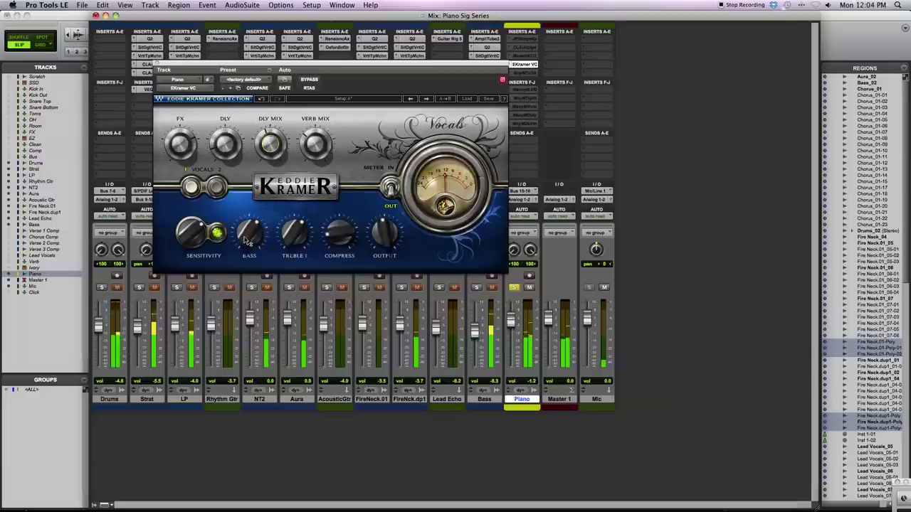
Set Bass to about -0.6 and readjust Treble 1 on the Vocals 1 mode
mouse_move(384, 231)
mouse_move(294, 231)
left_click_drag(287, 226, 249, 212)
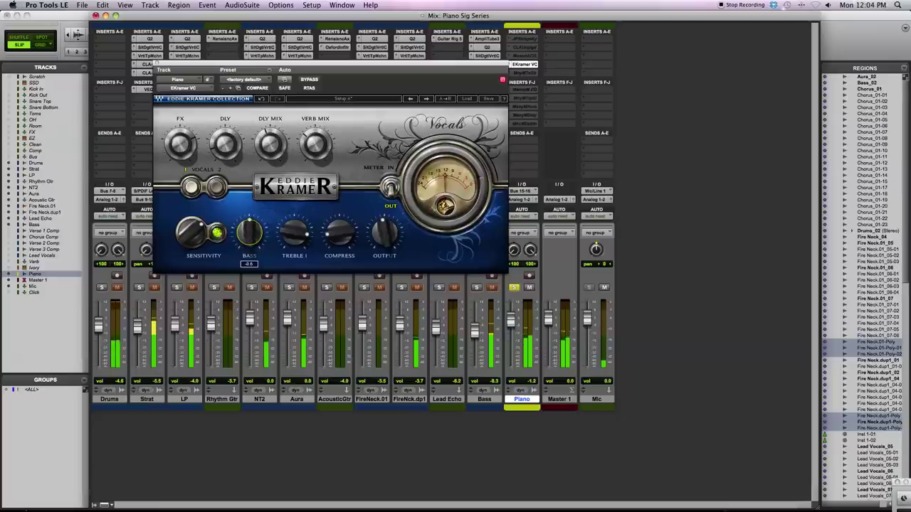
mouse_move(295, 232)
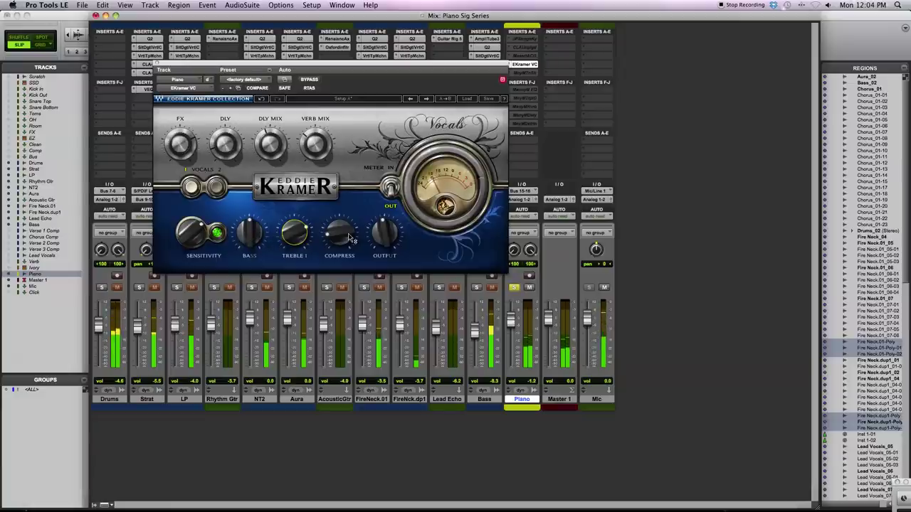
mouse_move(350, 239)
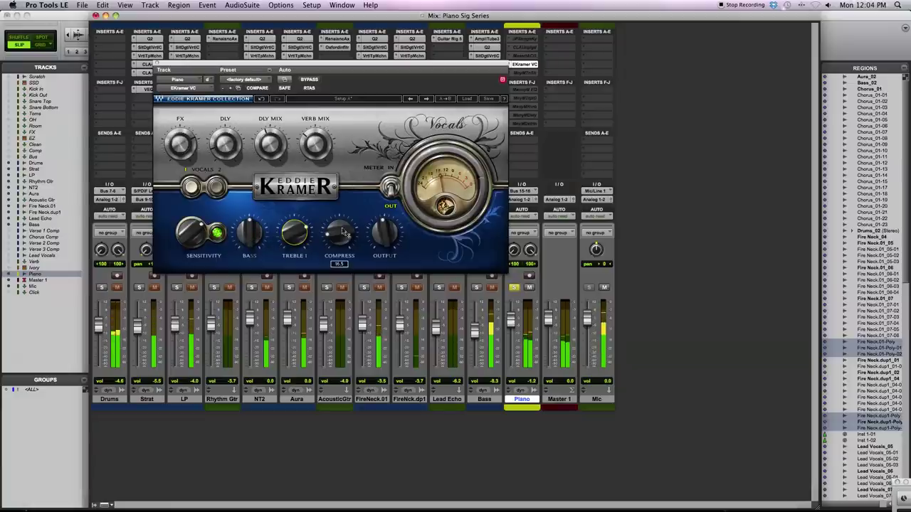
Switch EKramer VC to Vocals 2, readjust Sensitivity, and set Compress to about 54
left_click(220, 187)
left_click_drag(192, 229, 192, 229)
left_click_drag(322, 237, 321, 195)
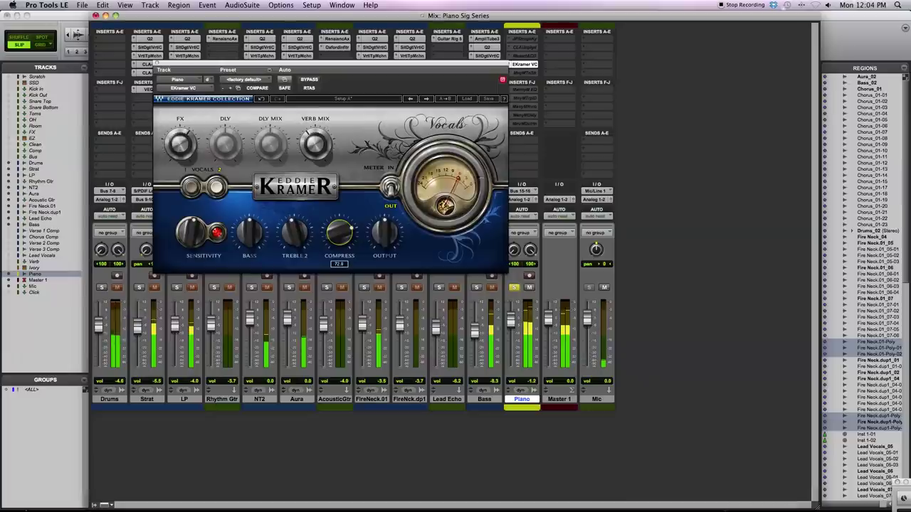
left_click_drag(191, 231, 193, 233)
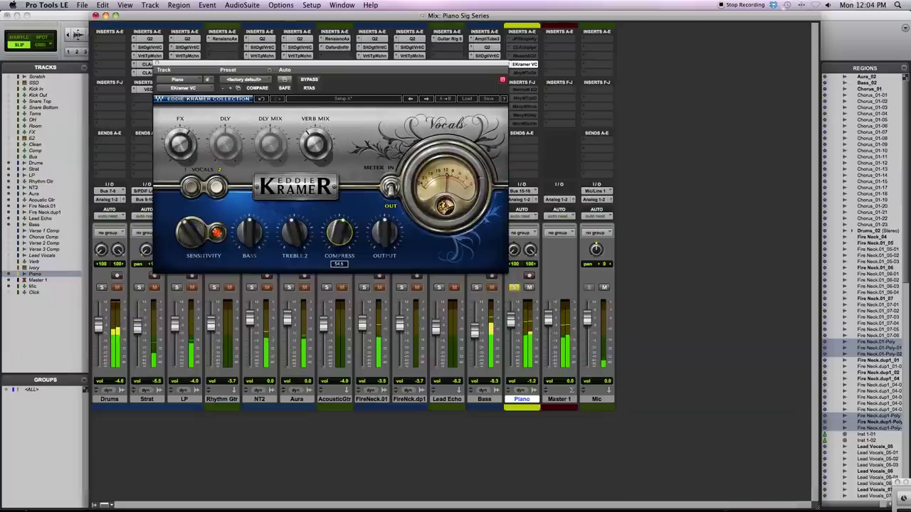
left_click_drag(335, 232, 334, 233)
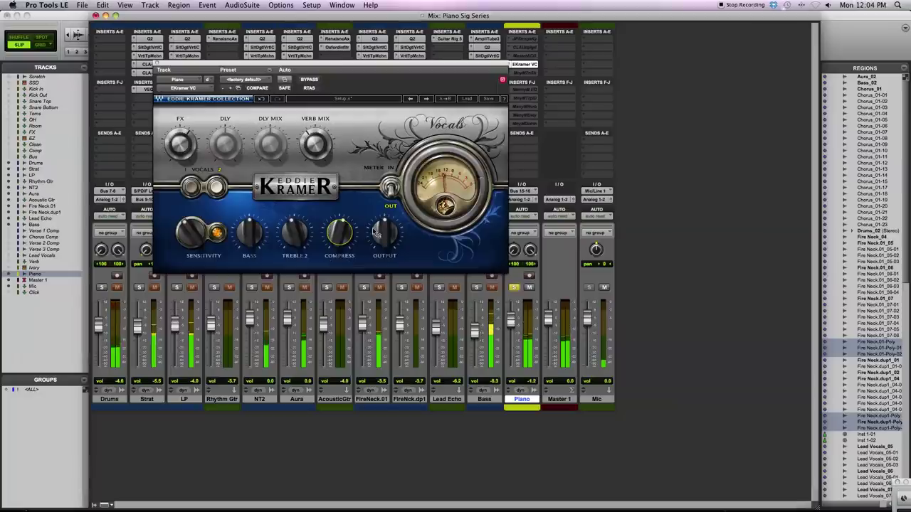
Adjust FX and Verb Mix in Vocals 2, and raise Treble 2 with the Piano track unsoloed
left_click(182, 145)
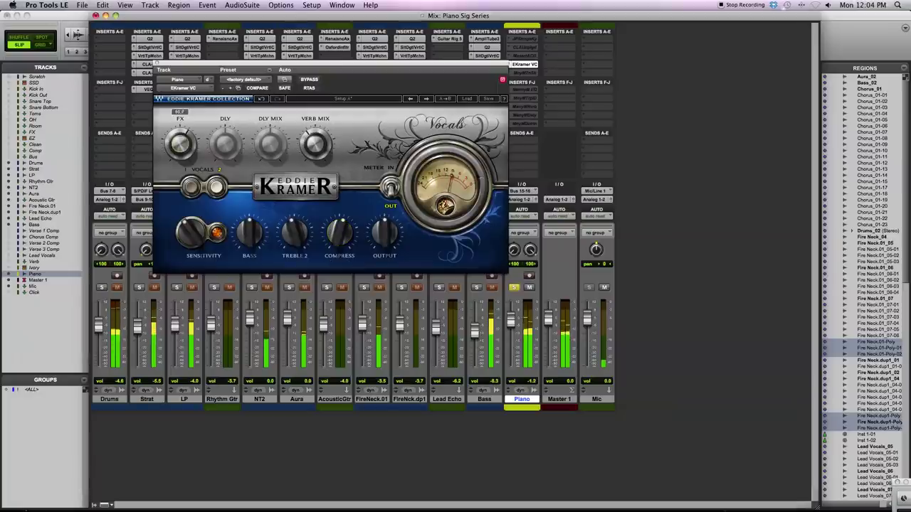
left_click(313, 148)
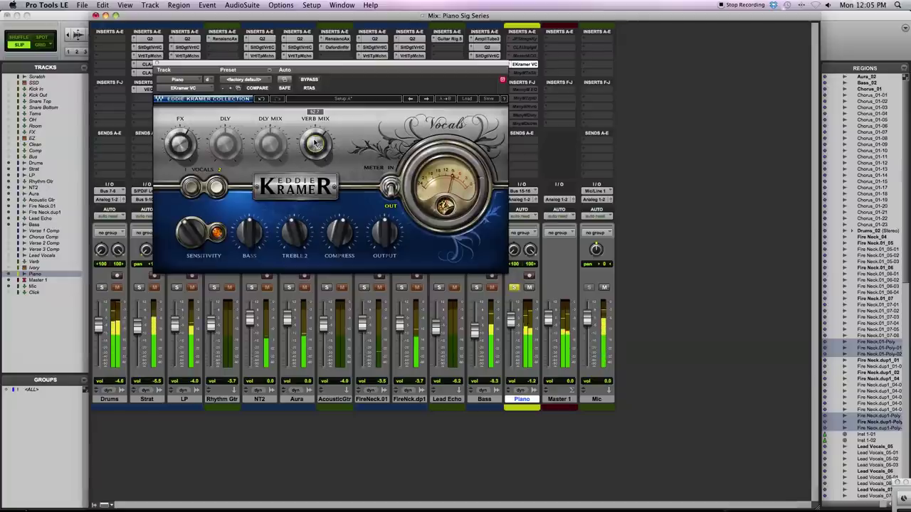
left_click_drag(316, 138, 317, 138)
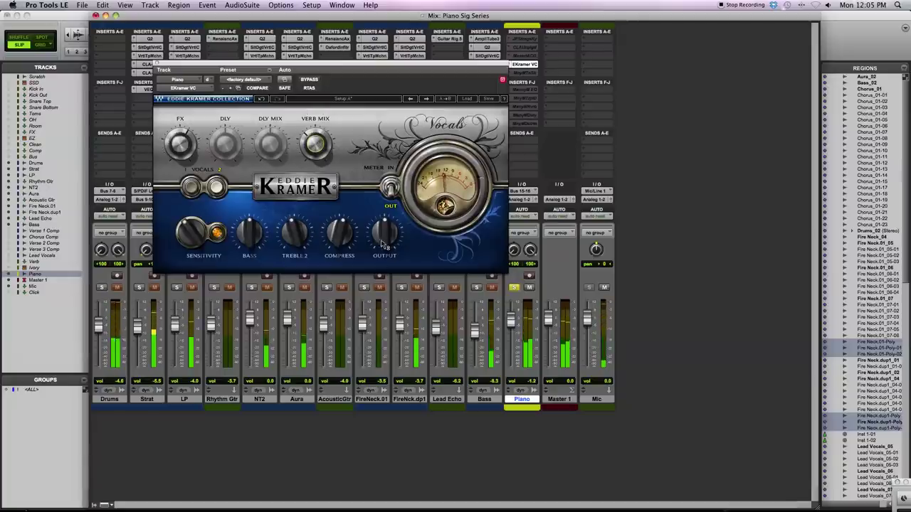
left_click(513, 288)
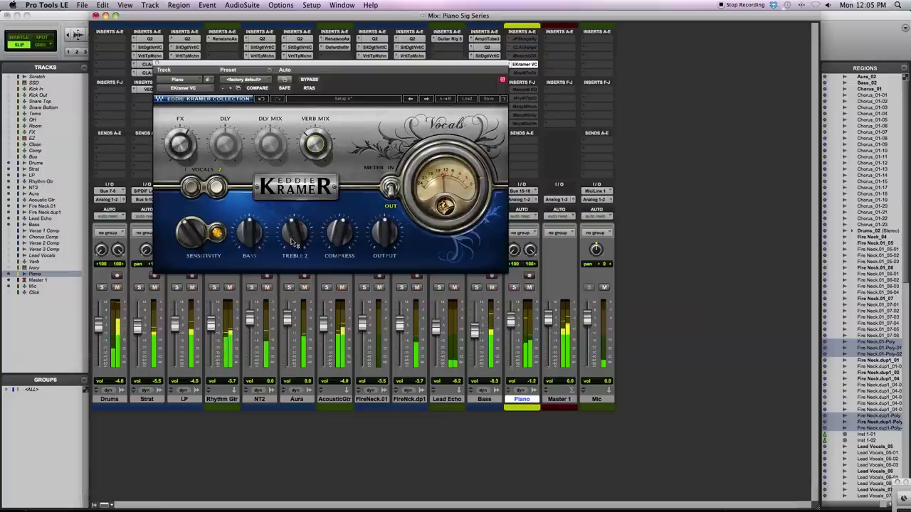
left_click_drag(296, 239, 294, 231)
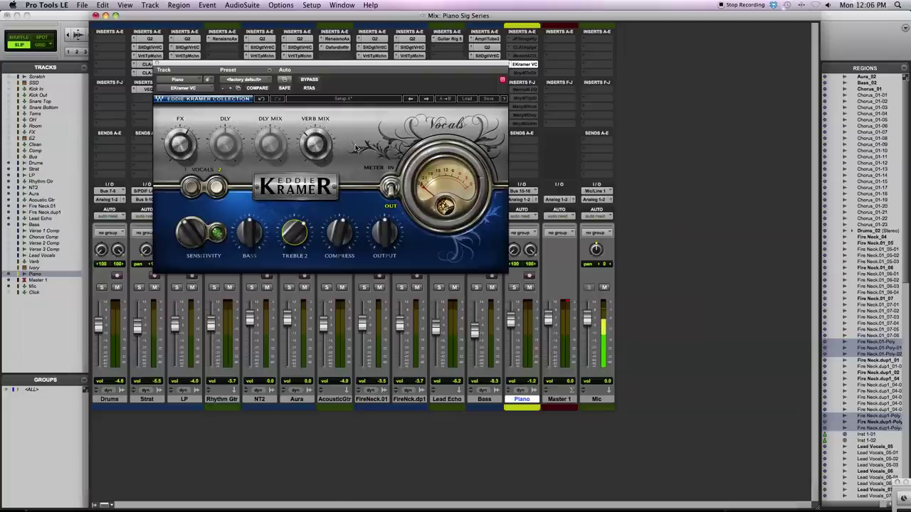
Close EKramer VC, make it inactive on the Piano track, and activate the next plug-in in insert E
left_click(158, 65)
right_click(527, 65)
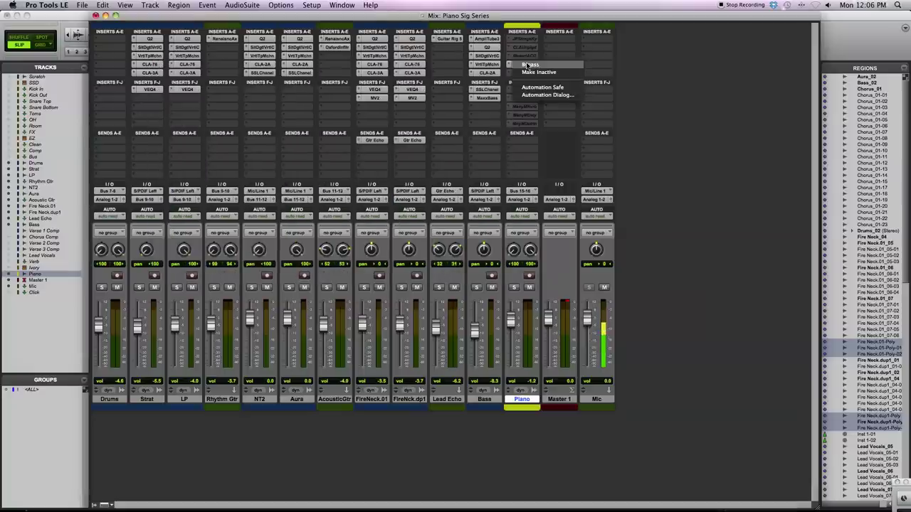
left_click(527, 72)
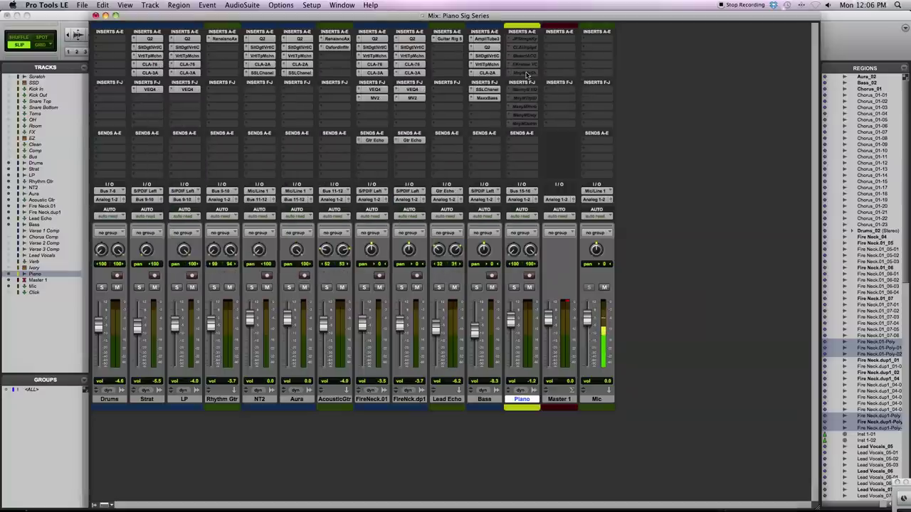
right_click(526, 73)
left_click(528, 81)
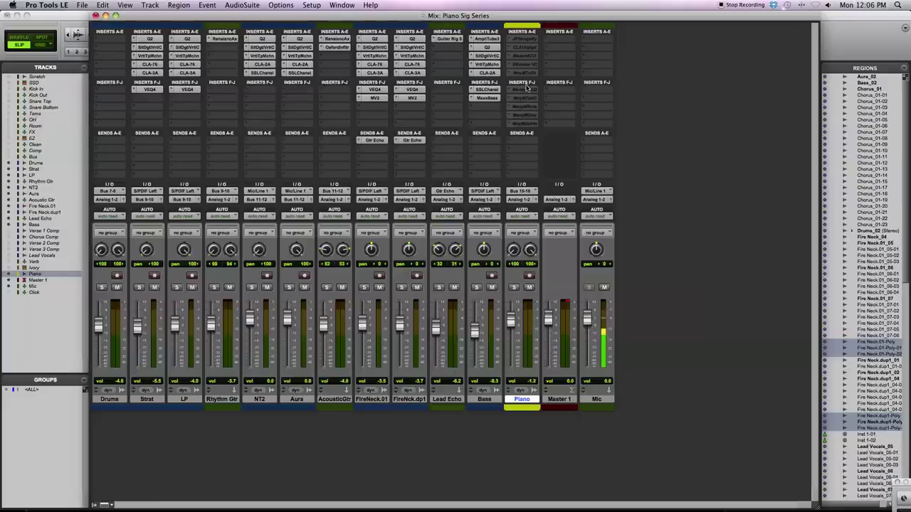
Open the Manny Marroquin Tone Shaper in insert E of the Piano track, take it out of bypass and play with Piano soloed
left_click(522, 74)
left_click(522, 73)
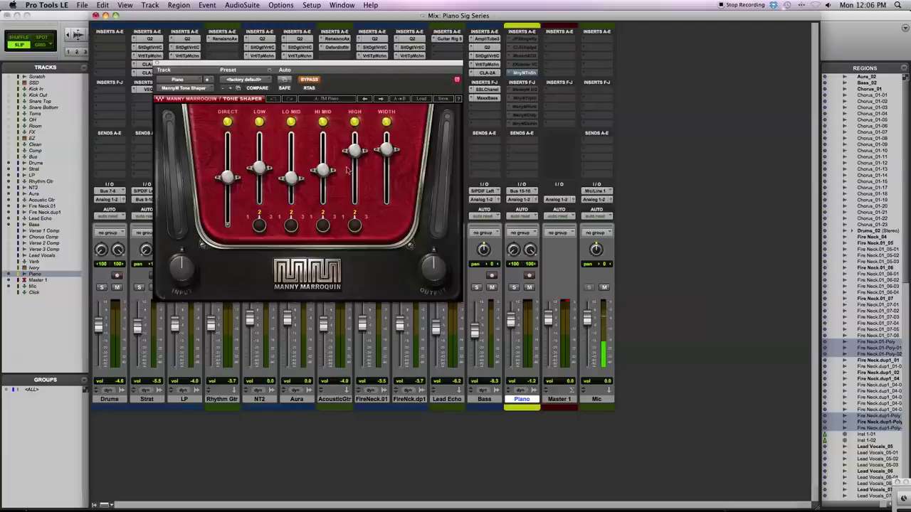
mouse_move(389, 151)
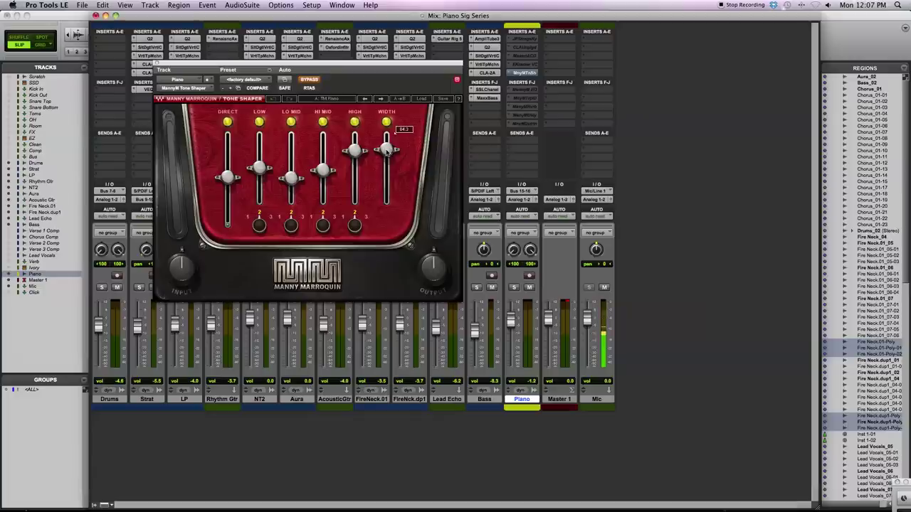
mouse_move(232, 178)
left_click(310, 80)
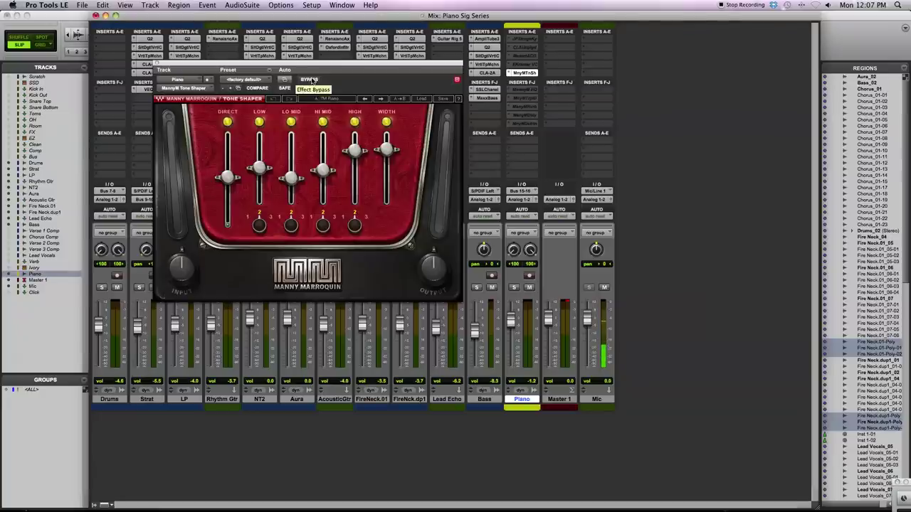
key("space")
left_click(513, 287)
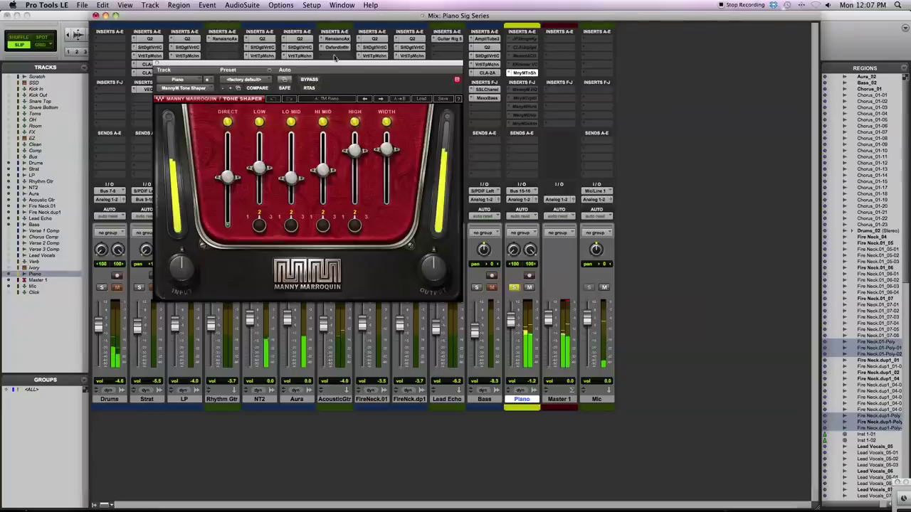
Compare the piano with Tone Shaper bypassed and active, and try out the Width fader and its on/off switch
left_click(308, 79)
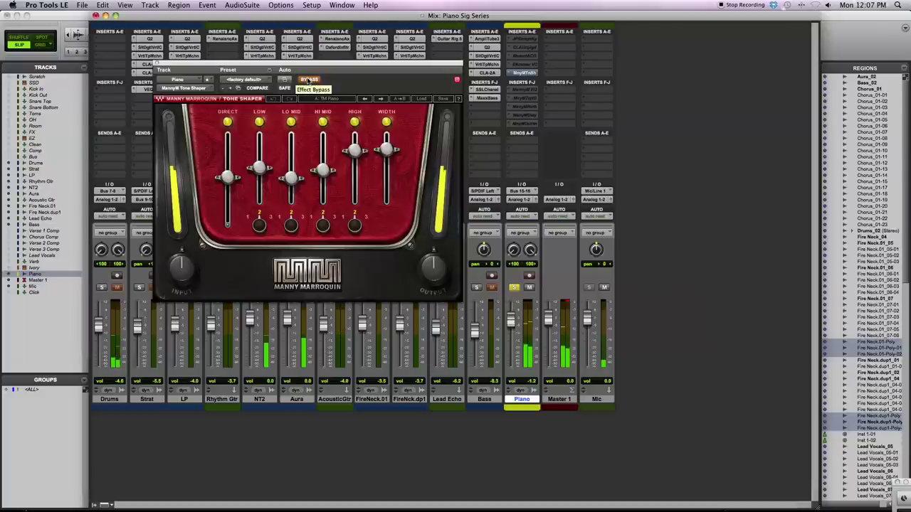
left_click(308, 79)
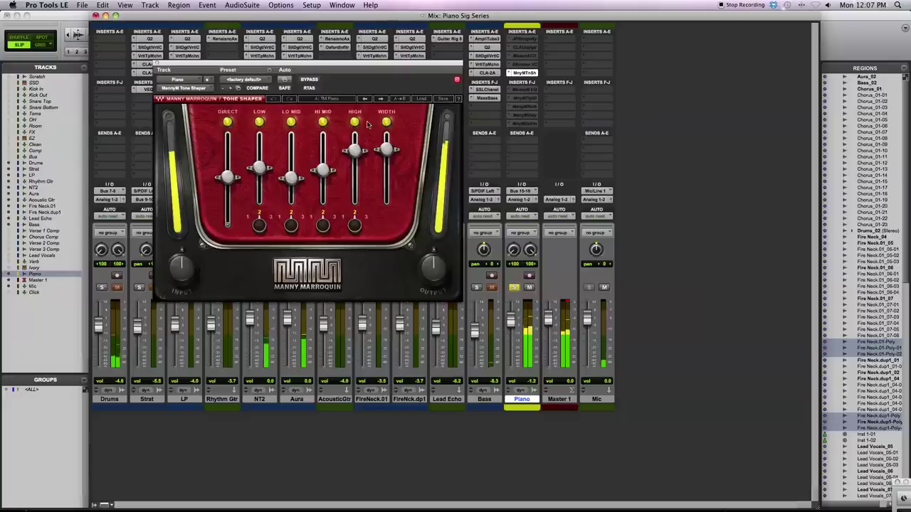
mouse_move(386, 148)
left_mouse_down()
mouse_move(386, 191)
mouse_move(386, 148)
left_mouse_up()
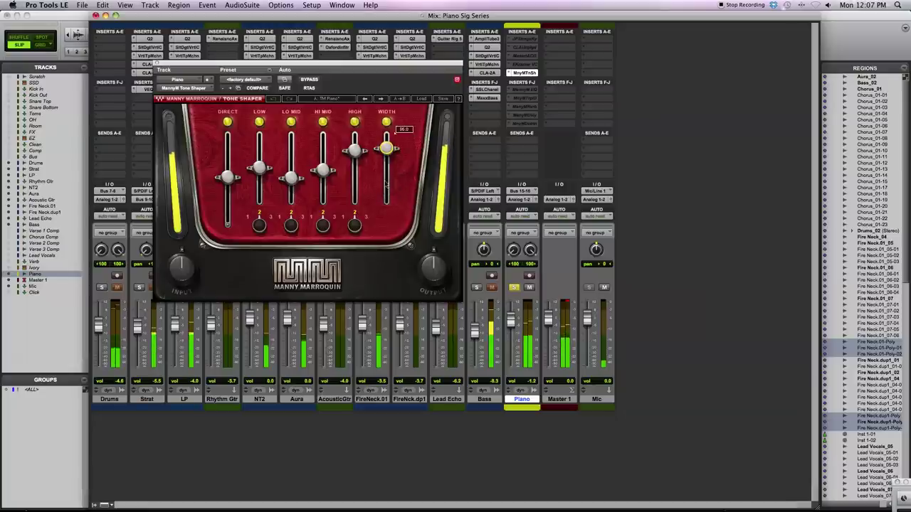
left_click(386, 122)
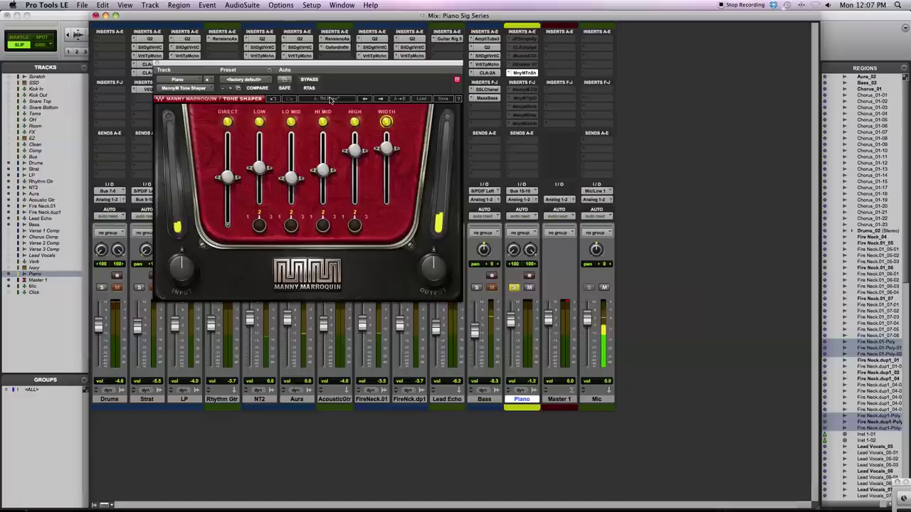
Load the Tony Maserati TM Piano preset in Tone Shaper and nudge the Direct and Low faders
left_click(421, 99)
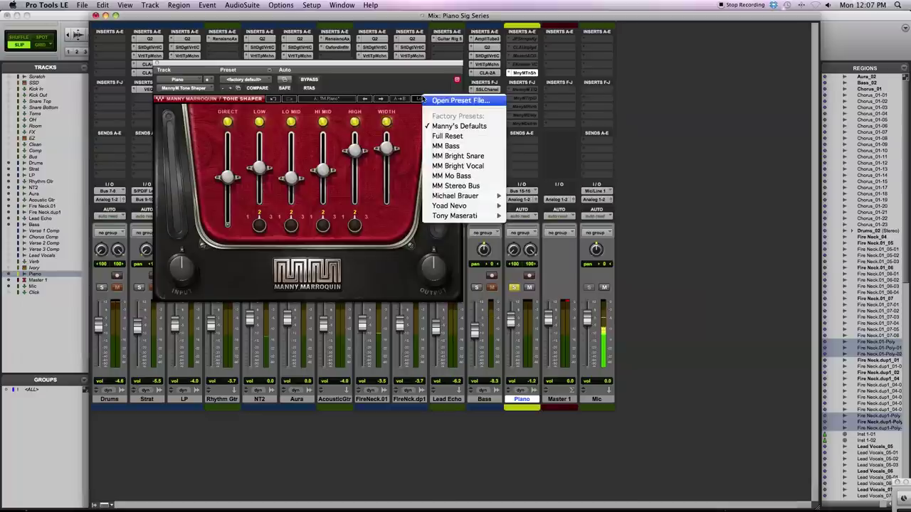
mouse_move(479, 218)
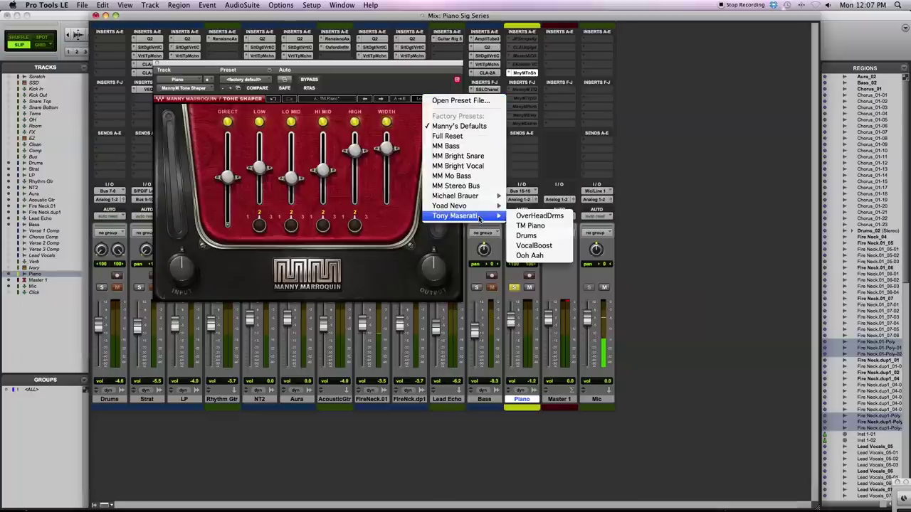
left_click(547, 226)
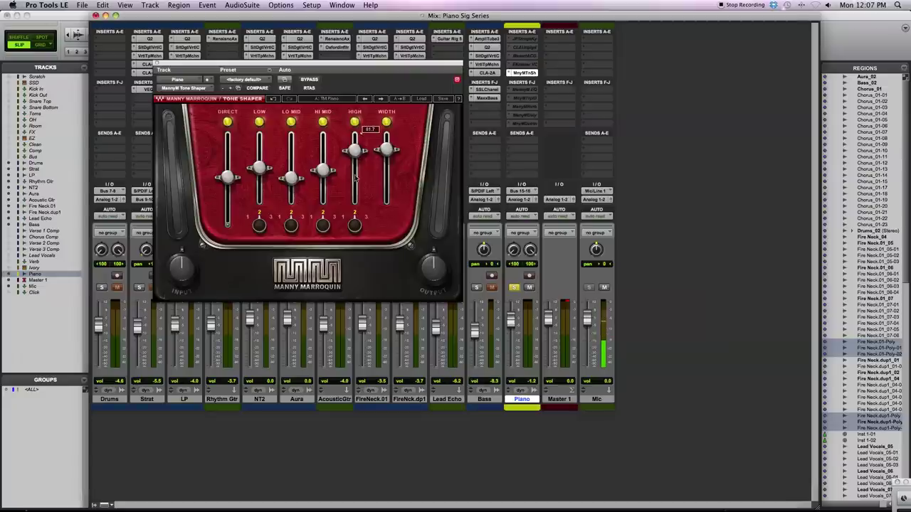
left_click_drag(227, 179, 220, 178)
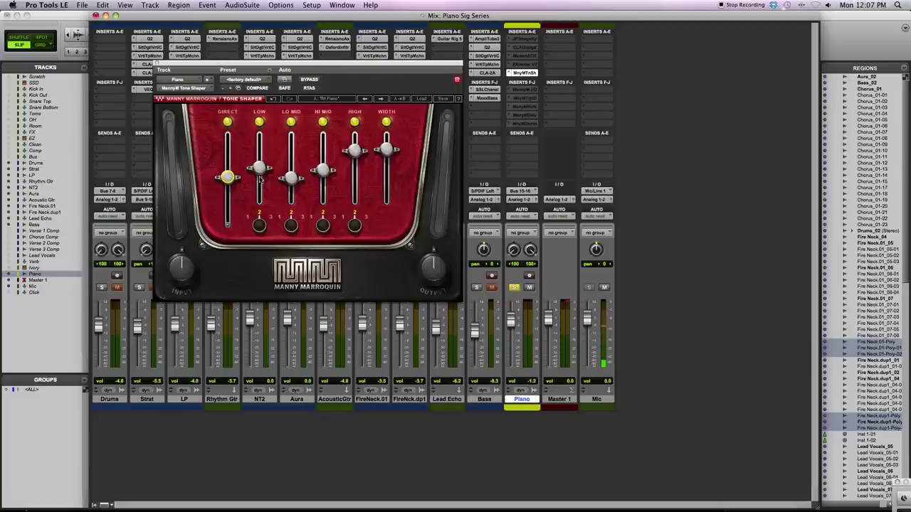
left_click_drag(259, 171, 260, 167)
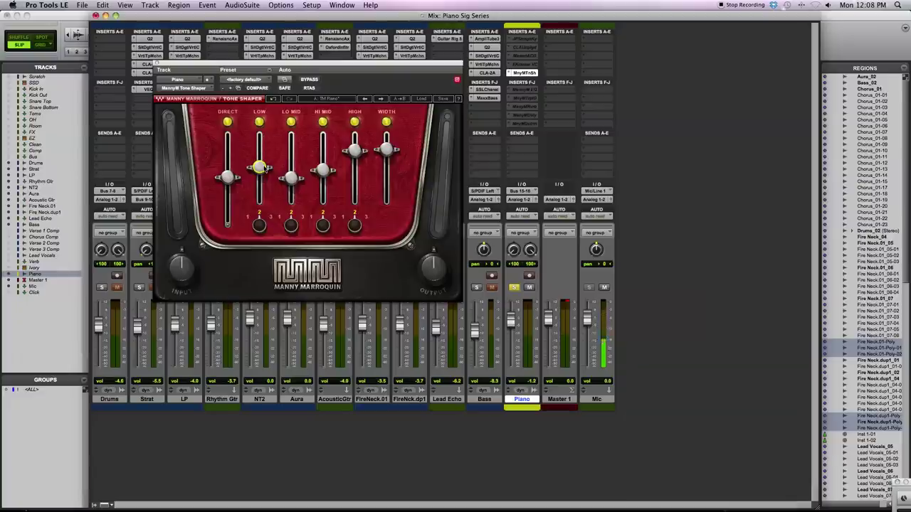
Toggle the Direct signal, leaving it off, turn off the High, Lo Mid and Low bands, and raise the remaining Hi Mid fader
left_click(228, 123)
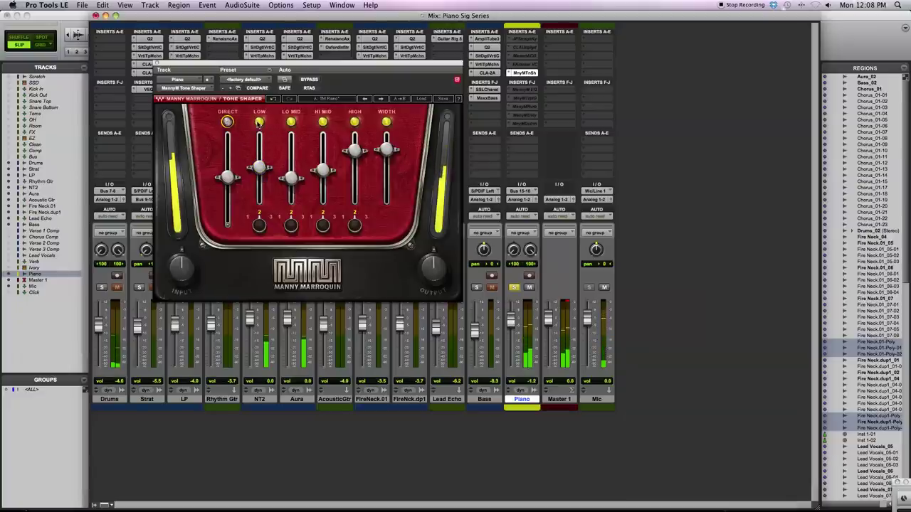
left_click(227, 122)
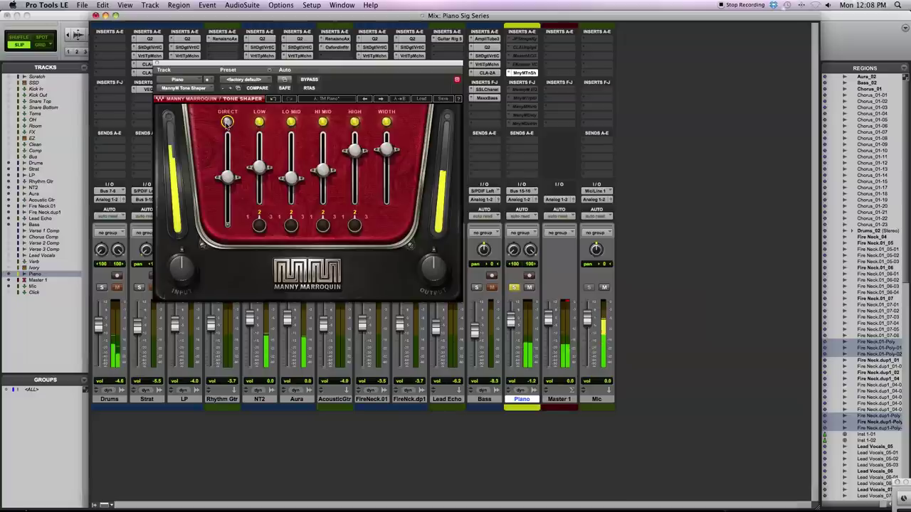
left_click(228, 122)
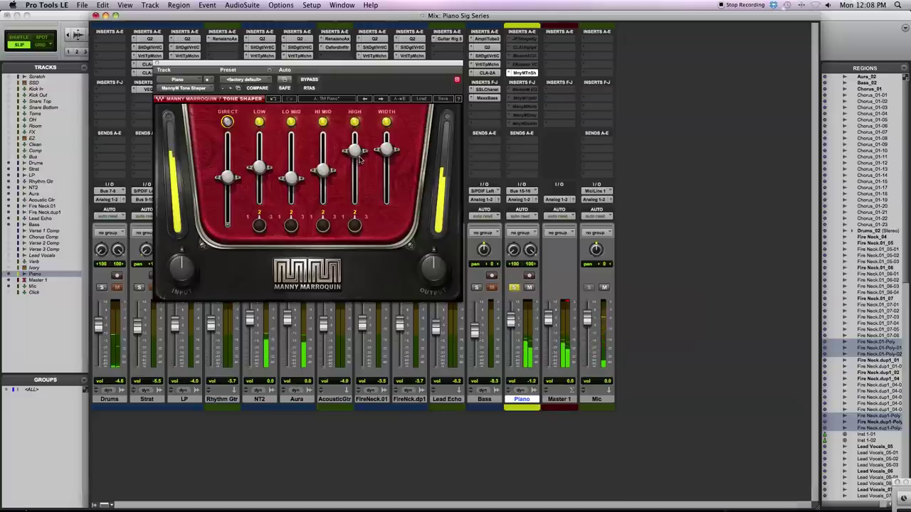
mouse_move(355, 152)
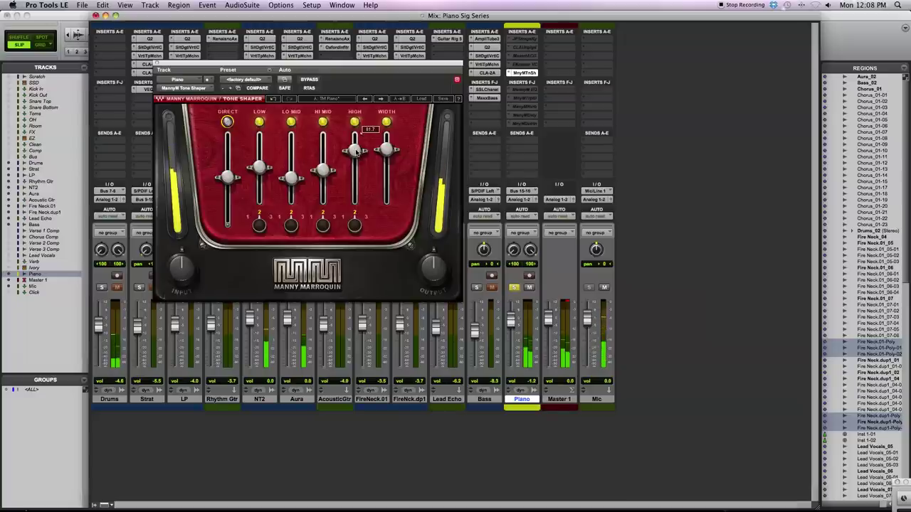
left_click(354, 122)
left_click(291, 121)
left_click(259, 121)
mouse_move(324, 177)
left_mouse_down()
mouse_move(324, 149)
mouse_move(325, 159)
left_mouse_up()
left_click(324, 226)
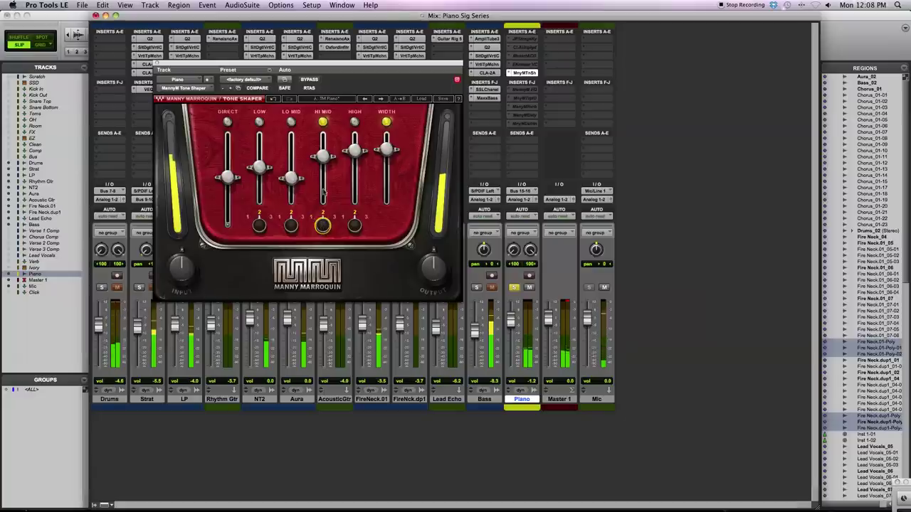
Lower the Hi Mid fader again and turn the High, Lo Mid, Low and Direct channels back on
left_click_drag(322, 154, 323, 168)
left_click(355, 122)
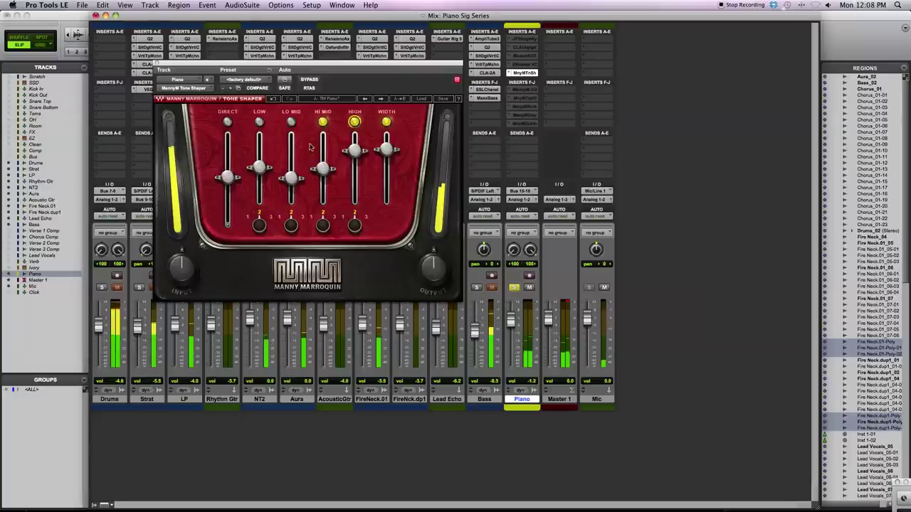
left_click(291, 121)
left_click(259, 122)
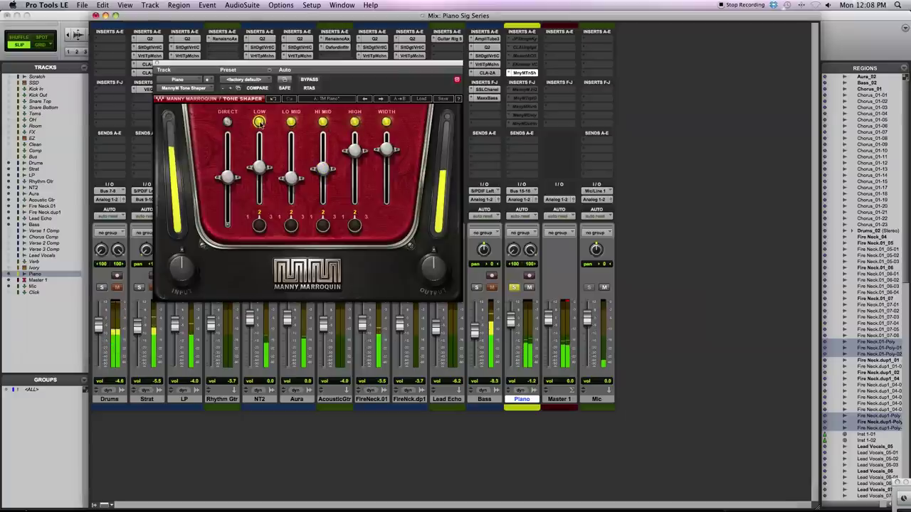
left_click(227, 121)
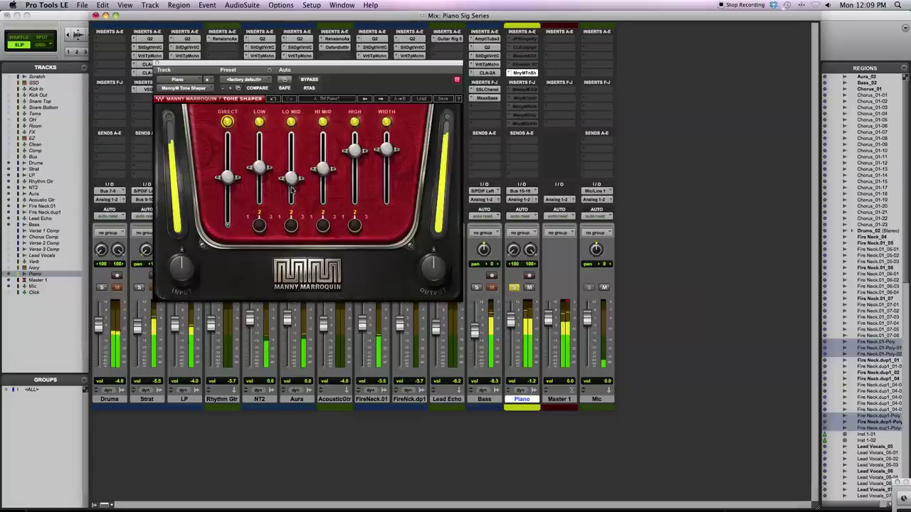
Load the Yoad Nevo Piano preset in Tone Shaper and compare the piano with the effect bypassed and active
left_click(419, 100)
mouse_move(447, 202)
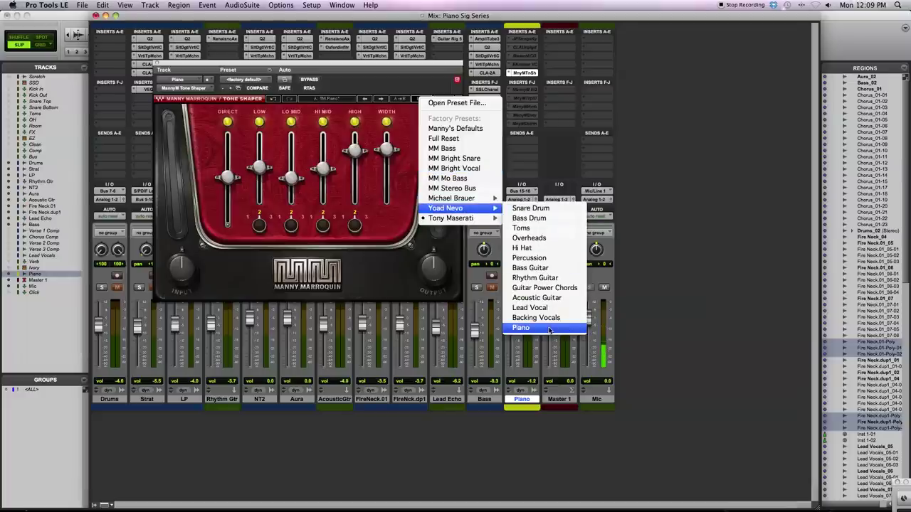
left_click(526, 327)
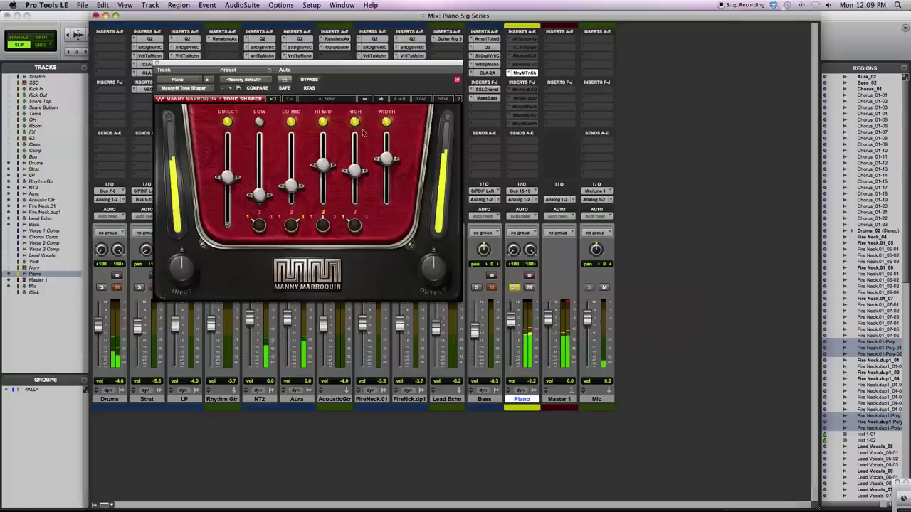
left_click(309, 81)
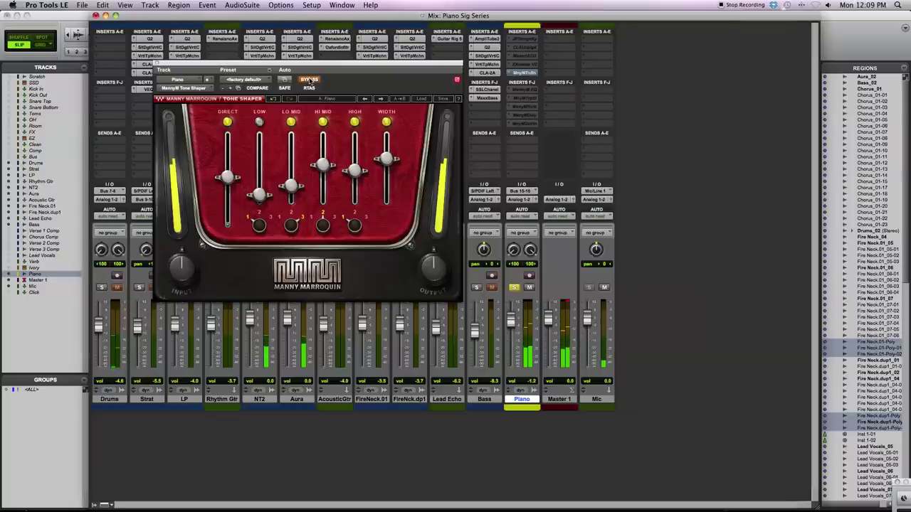
left_click(310, 81)
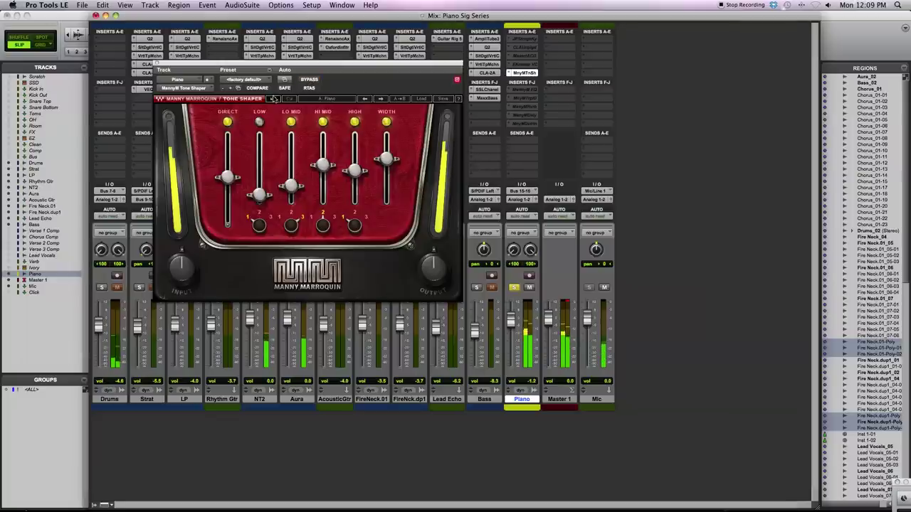
Compare the TM Piano and Piano presets by repeatedly undoing and redoing the preset change, and audition the Width switch
left_click(273, 99)
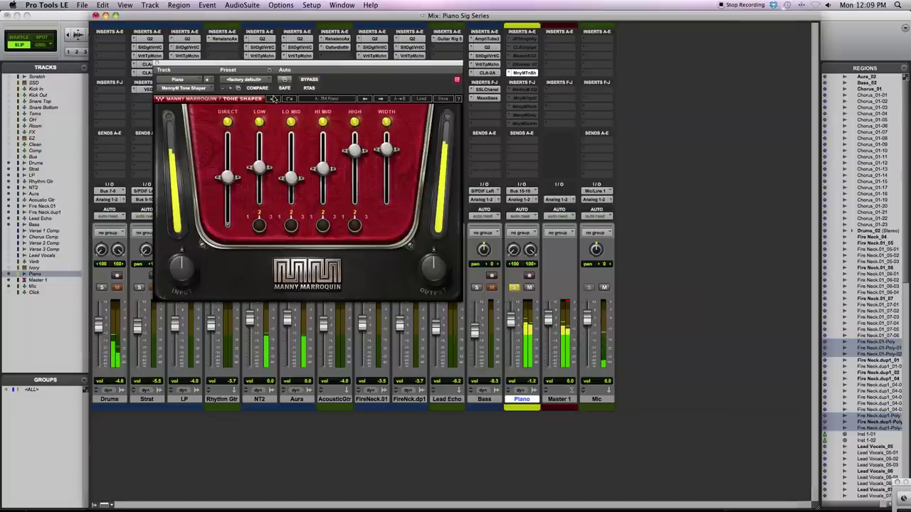
left_click(289, 99)
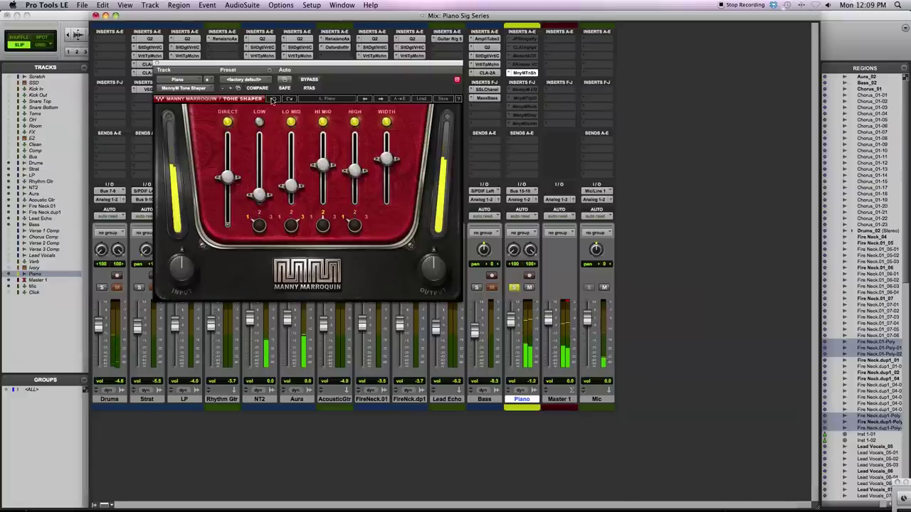
left_click(273, 99)
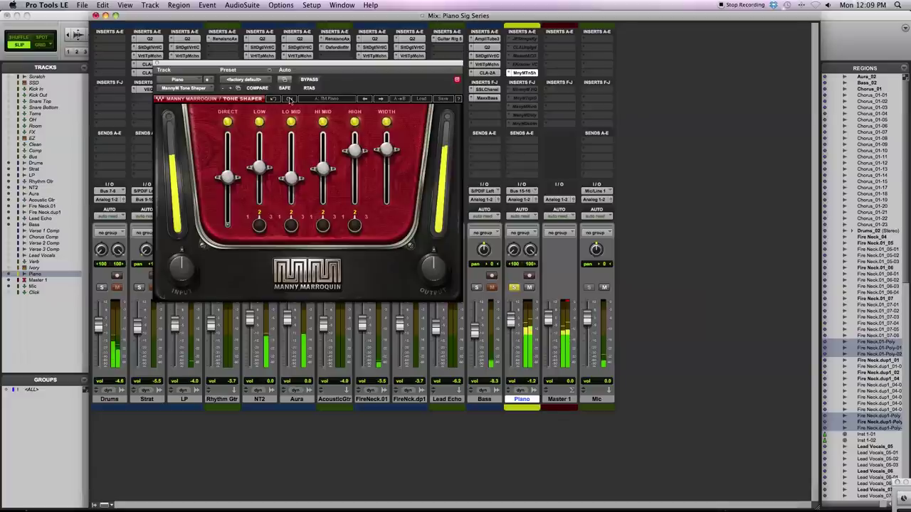
left_click(289, 99)
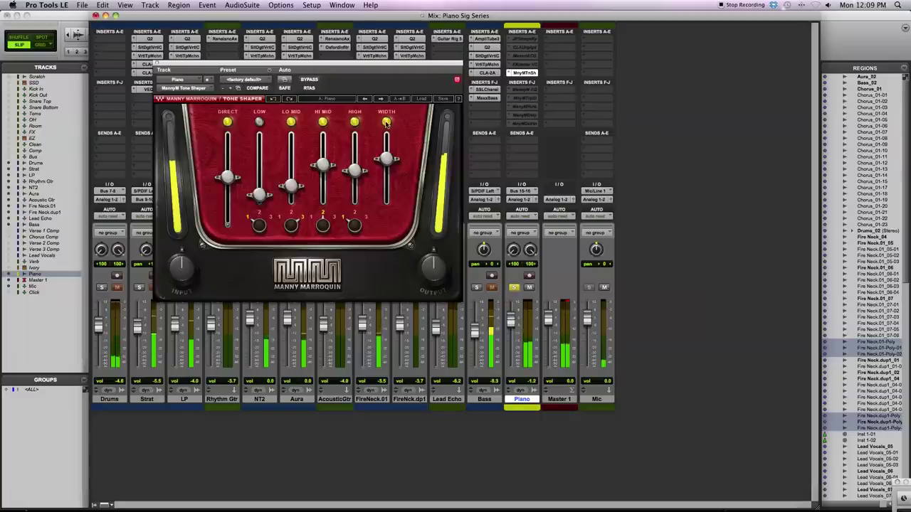
left_click(385, 122)
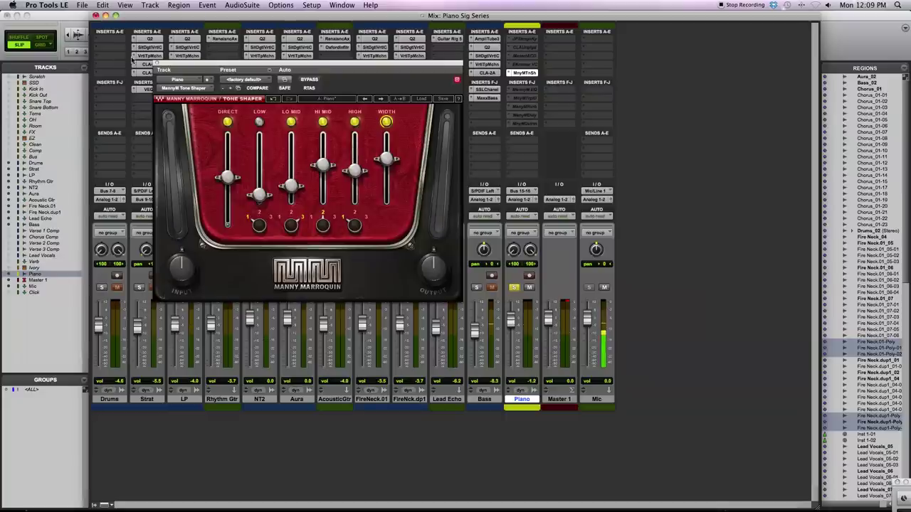
Close Tone Shaper and make it inactive, activate the next plug-in in insert F, and open the Manny Marroquin EQ
left_click(157, 63)
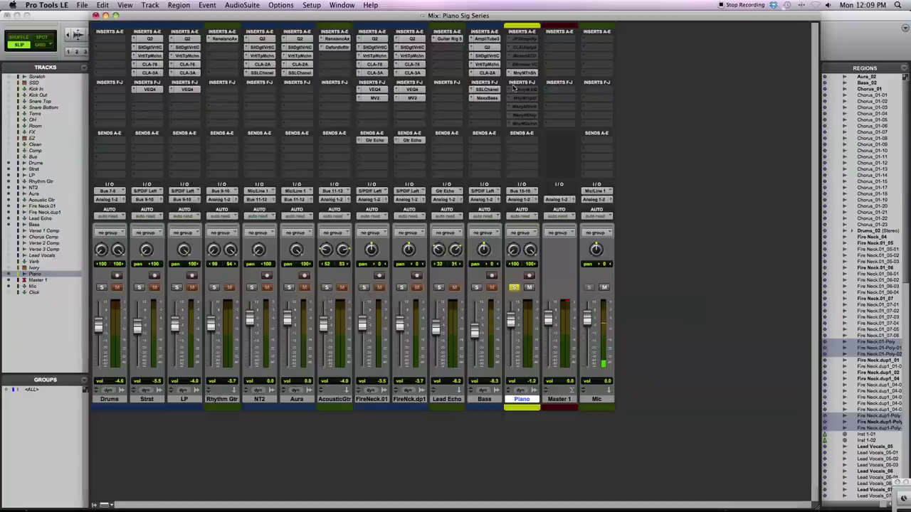
right_click(512, 88)
left_click(526, 97)
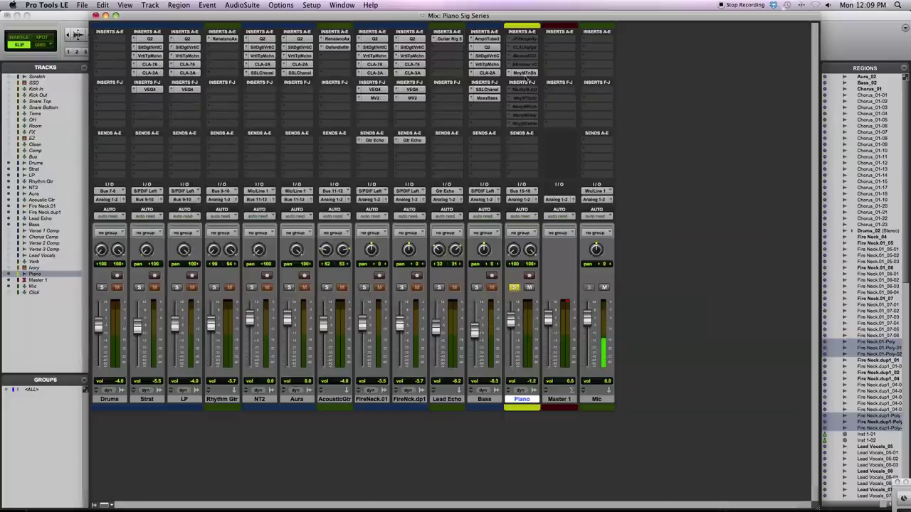
right_click(526, 74)
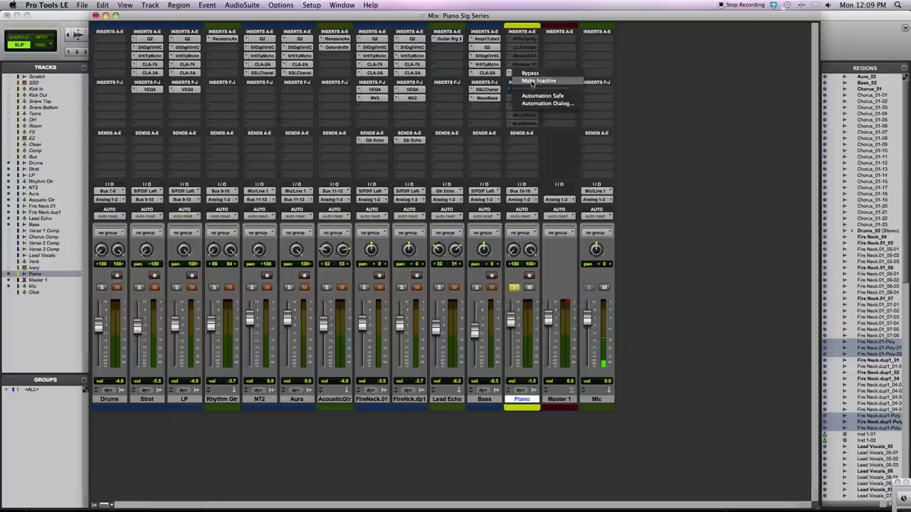
left_click(532, 81)
left_click(523, 89)
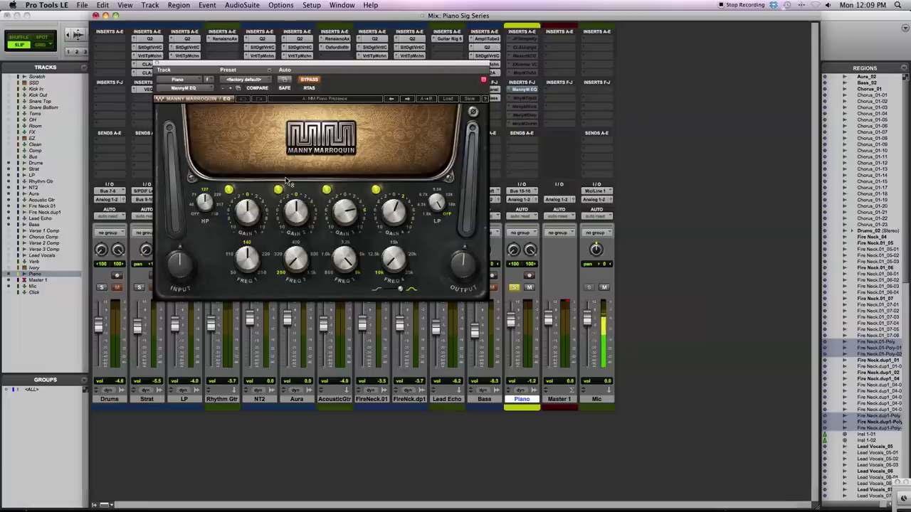
mouse_move(285, 180)
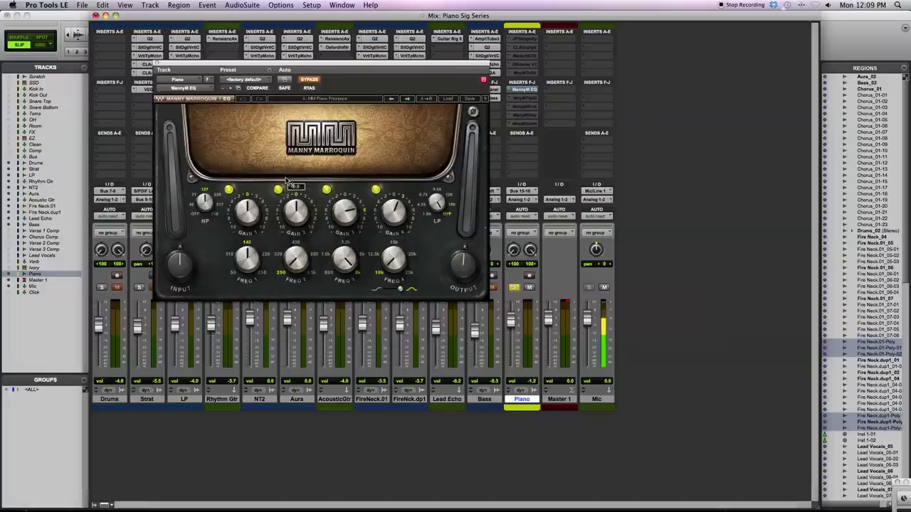
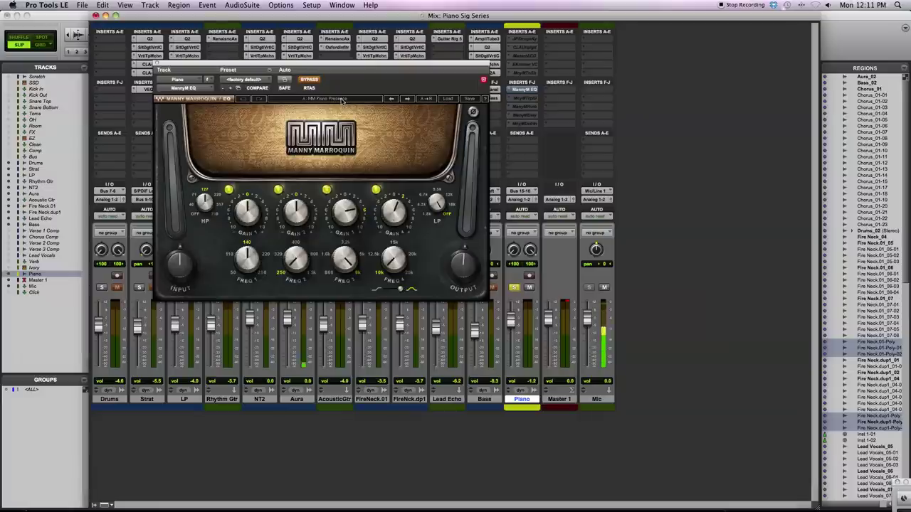
Turn off the EQ's bypass and compare the shelf and bell shapes of band 4 on the MM Piano Presence preset
left_click(309, 79)
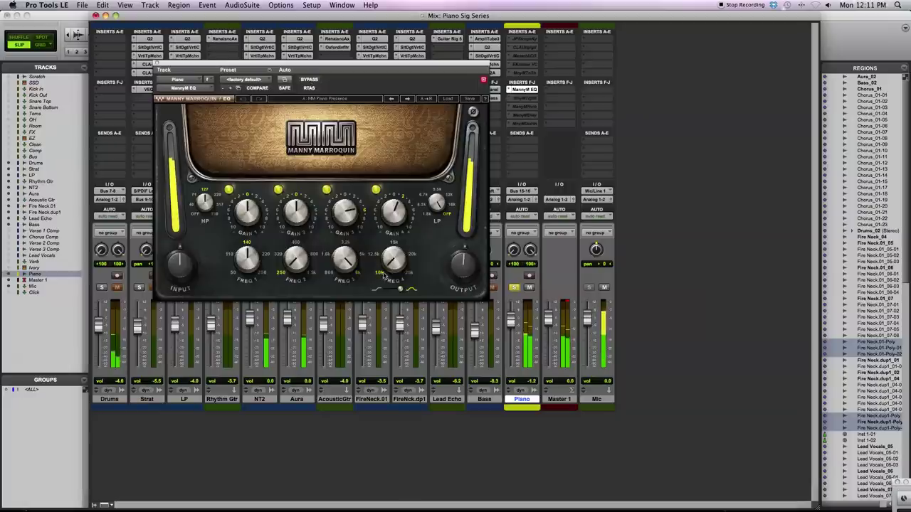
left_click(401, 289)
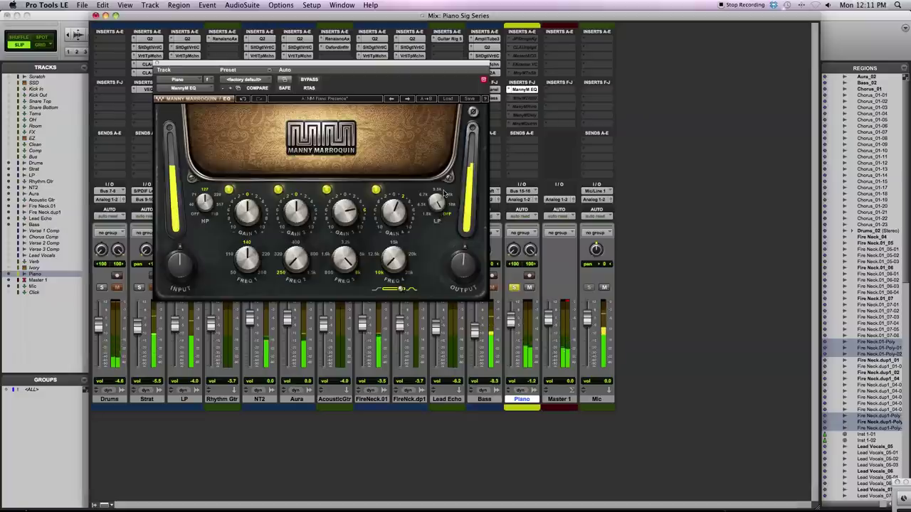
mouse_move(443, 201)
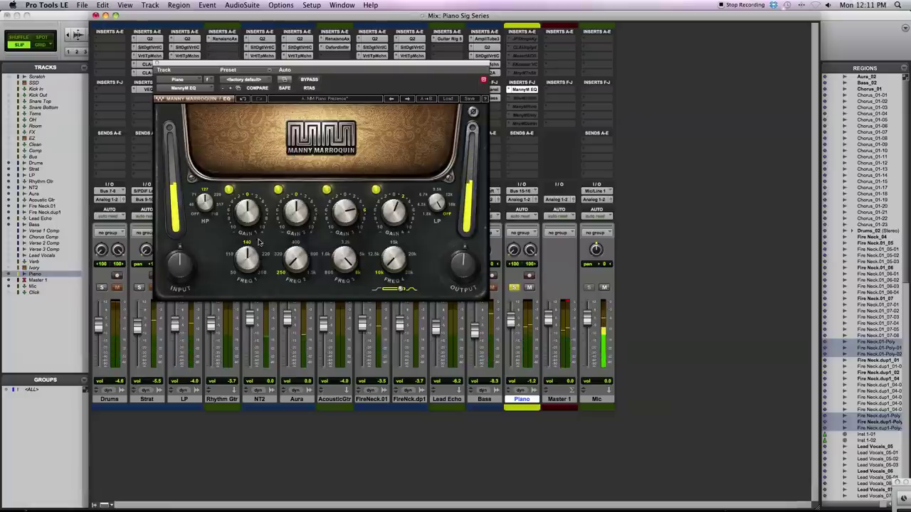
Set Freq 1 to 50 and boost Gain 1 to about 7.5 while the piano plays
mouse_move(250, 264)
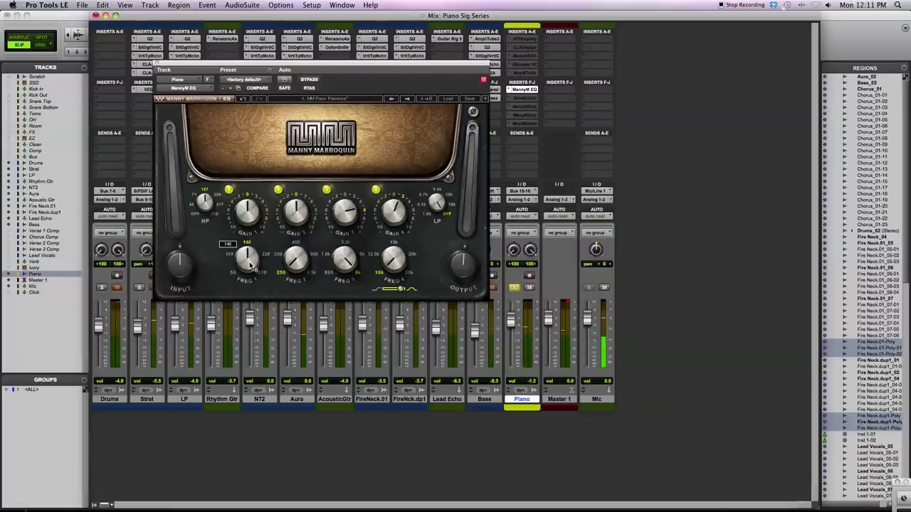
left_click_drag(250, 266, 249, 284)
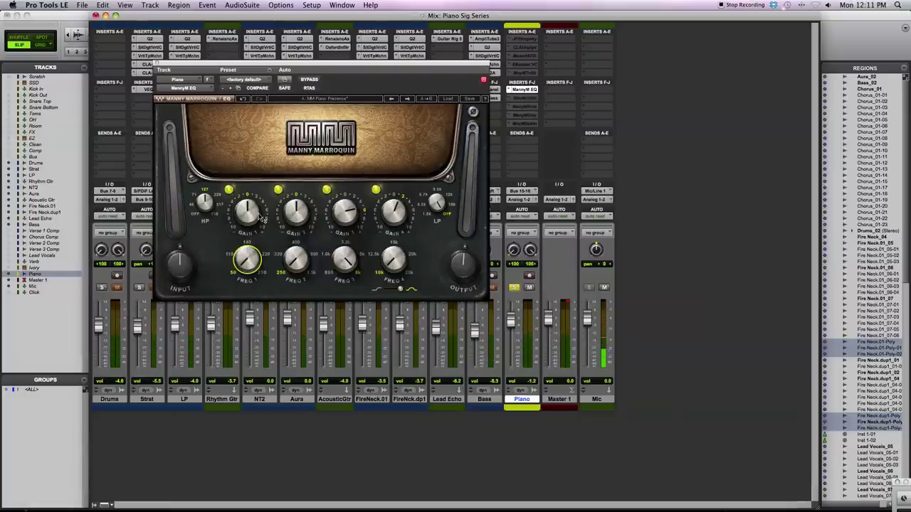
key("space")
left_click_drag(250, 215, 250, 213)
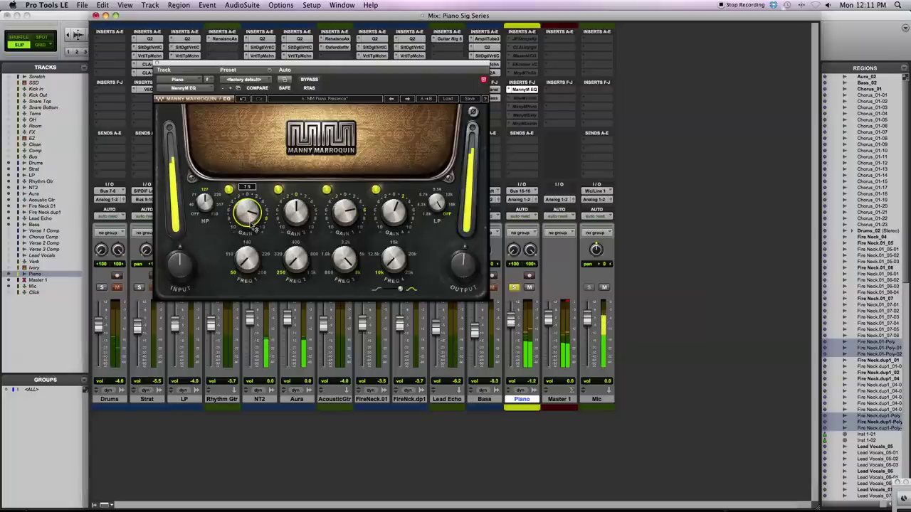
Sweep the boosted Freq 1 from 140 up to its highest setting and turn Gain 1 down into a cut
left_click_drag(238, 263, 248, 244)
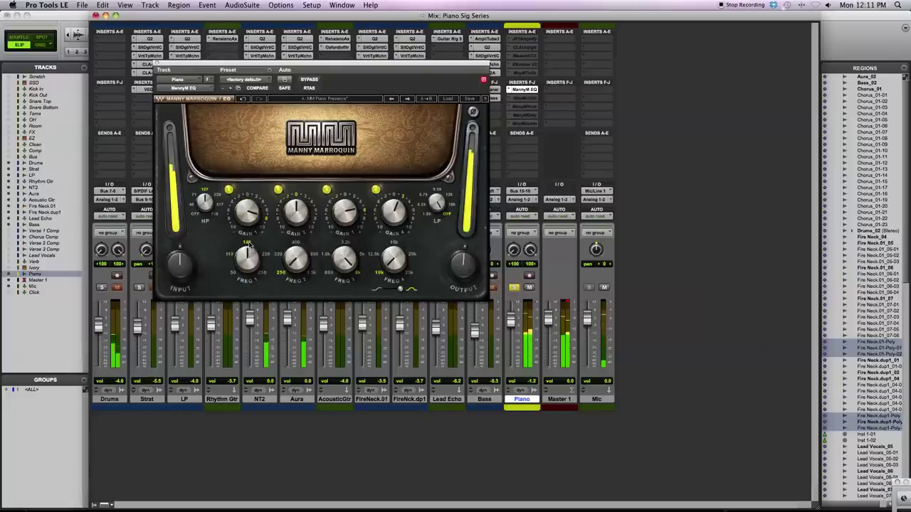
left_click(268, 255)
left_click(262, 275)
left_click(266, 254)
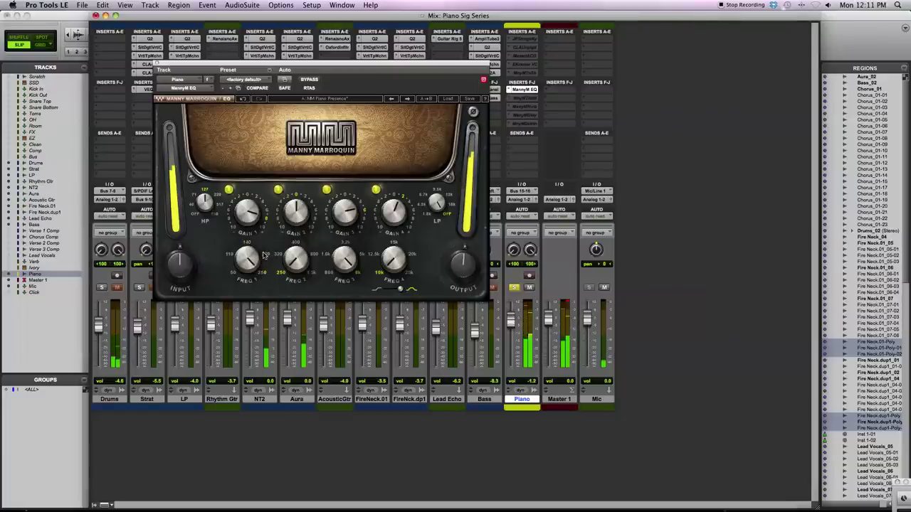
left_click(263, 275)
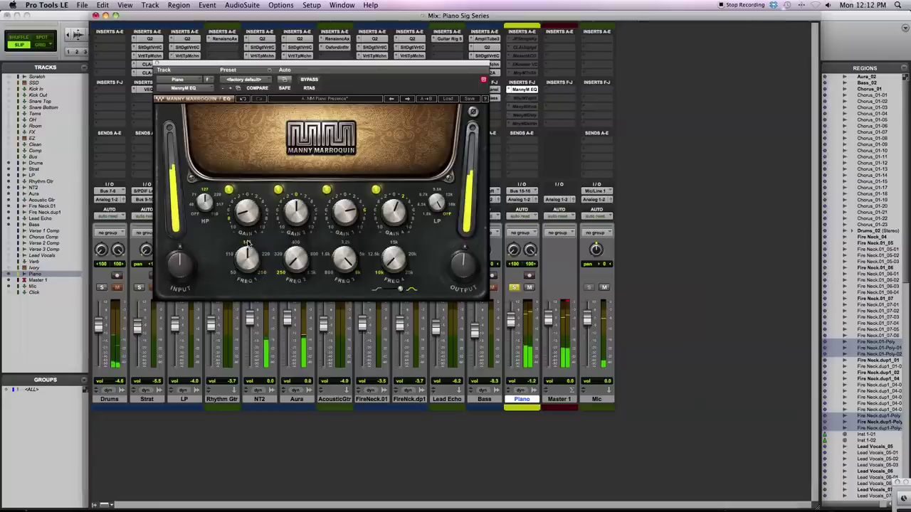
Audition the Gain 1 cut with Freq 1 at 50, try the high-pass filter, and switch band 1 off
left_click(231, 257)
left_click(233, 274)
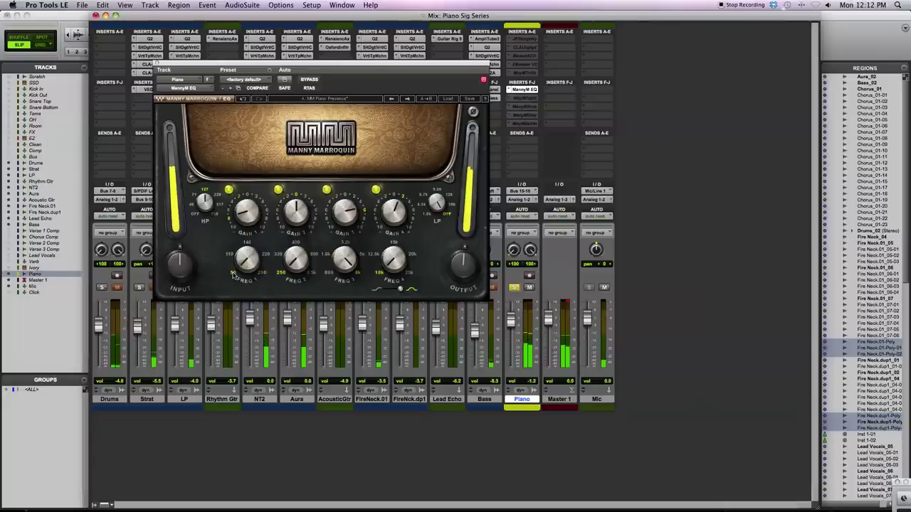
left_click(205, 202)
left_click_drag(205, 202, 205, 232)
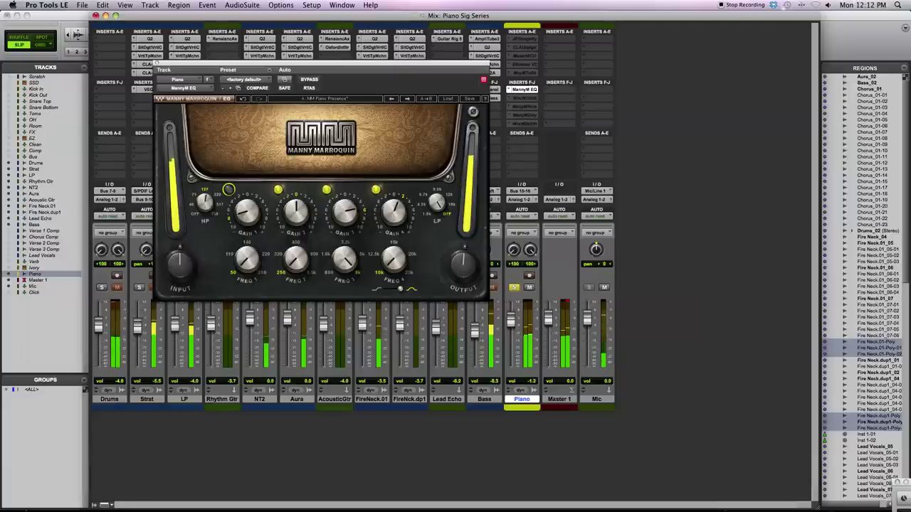
Sweep Freq 2, leave it at 250, and settle Gain 2 on a slight cut
left_click_drag(299, 274, 300, 249)
left_click_drag(306, 282, 306, 316)
left_click_drag(301, 208, 296, 277)
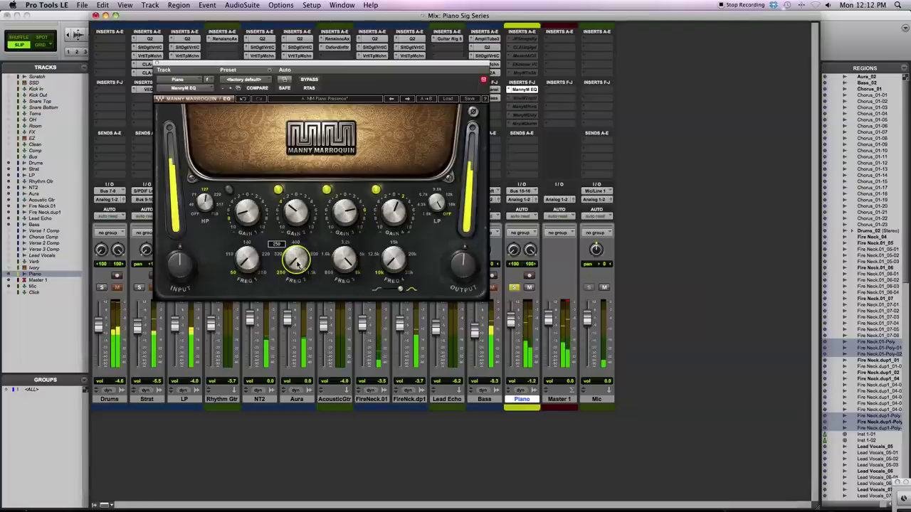
left_click_drag(291, 217, 291, 210)
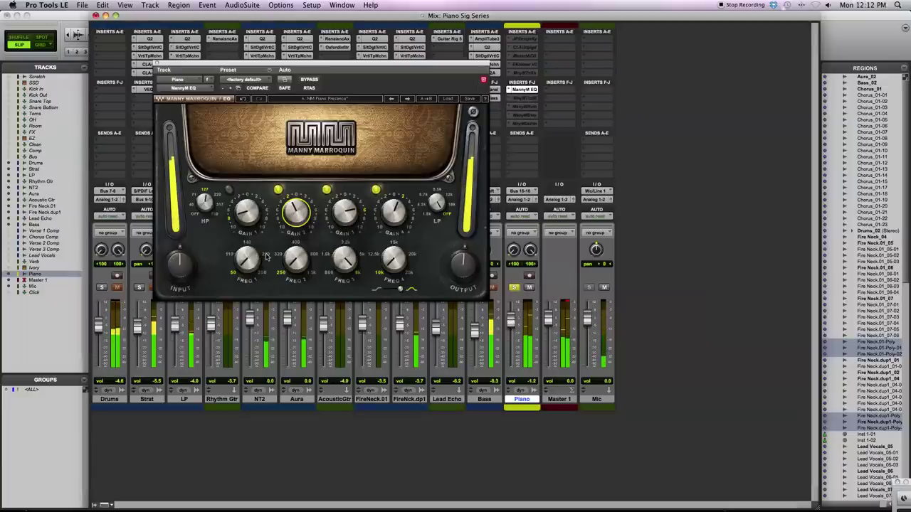
Set Freq 1 to 220 with a small Gain 1 boost and switch band 1 back on
left_click(262, 256)
left_click(247, 210)
left_click_drag(248, 212, 248, 200)
left_click(229, 190)
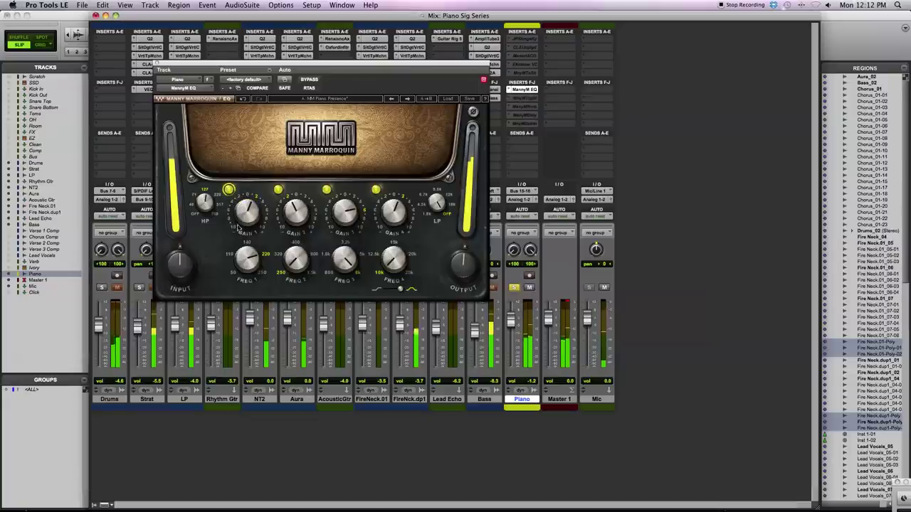
left_click(248, 262)
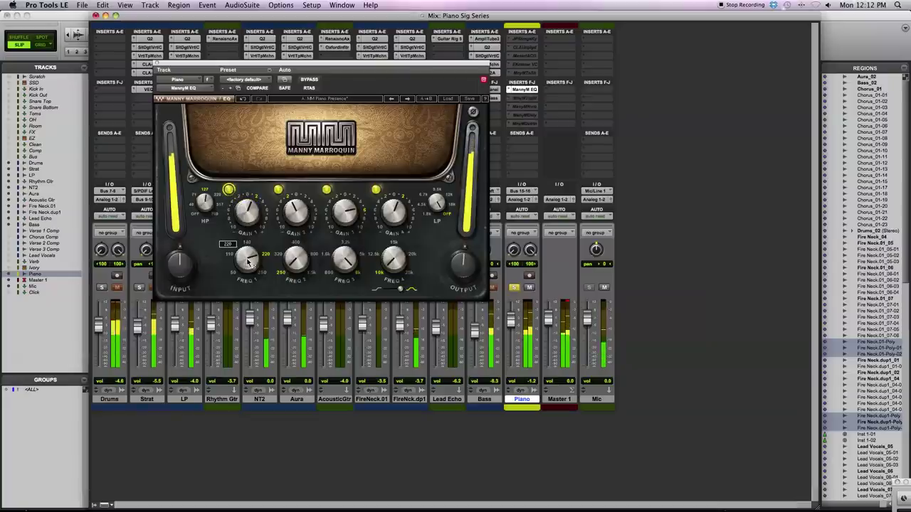
left_click_drag(246, 212, 246, 215)
Sweep Freq 3 through its settings with Gain 3 boosted and cut, finishing on a boost at the highest frequency
mouse_move(343, 223)
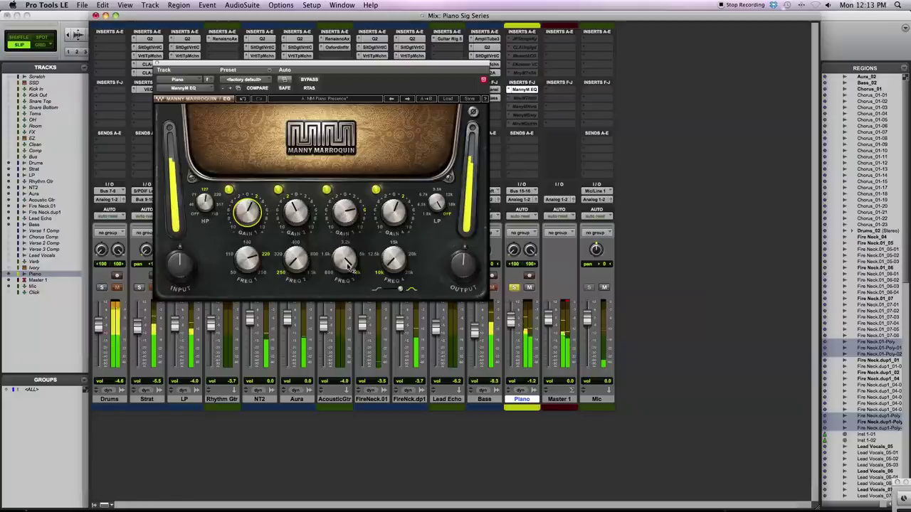
left_click_drag(350, 212, 349, 207)
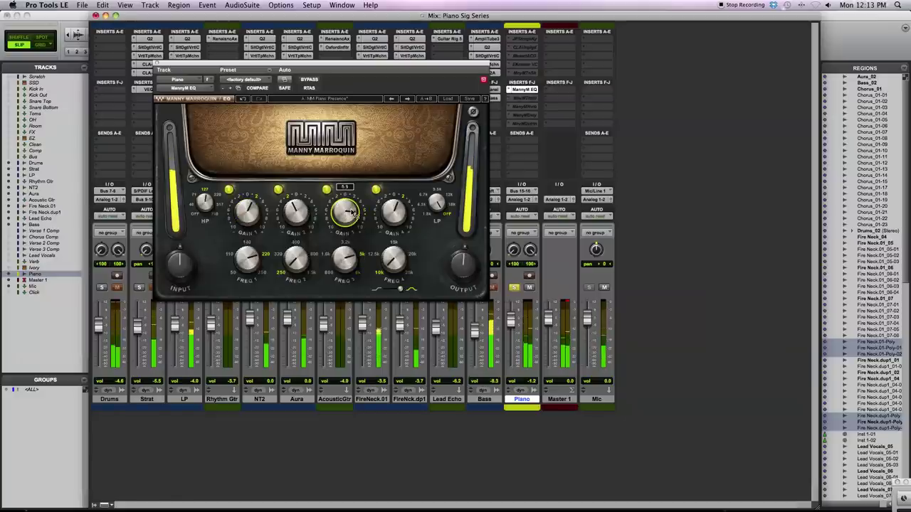
mouse_move(348, 245)
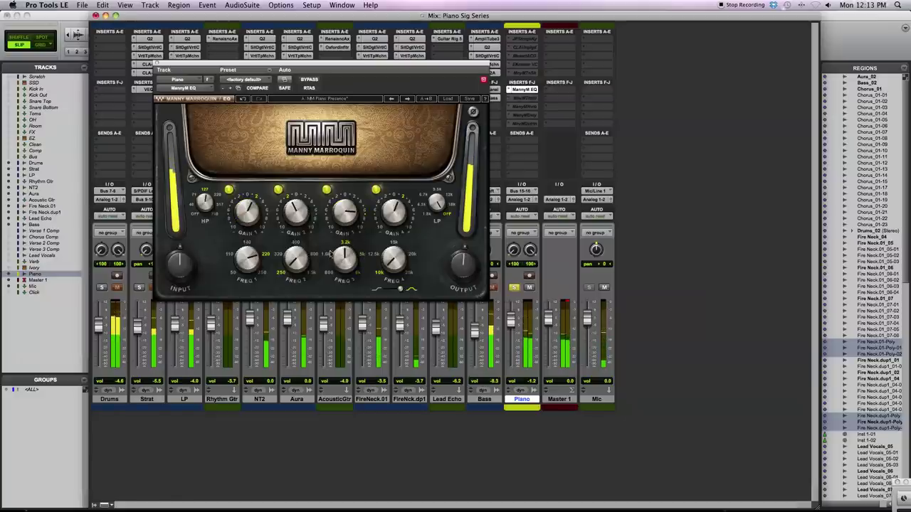
left_click_drag(329, 254, 329, 279)
left_click_drag(344, 197, 344, 210)
left_click(324, 254)
left_click(345, 242)
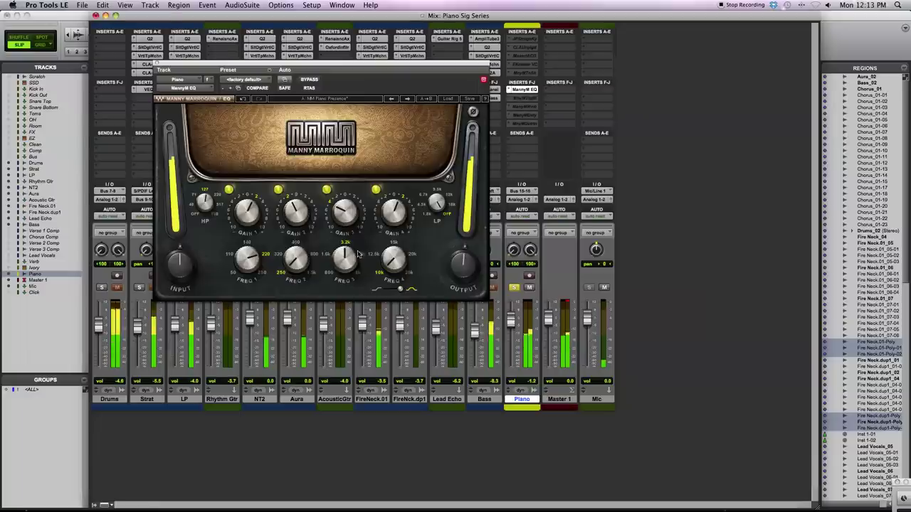
left_click(362, 254)
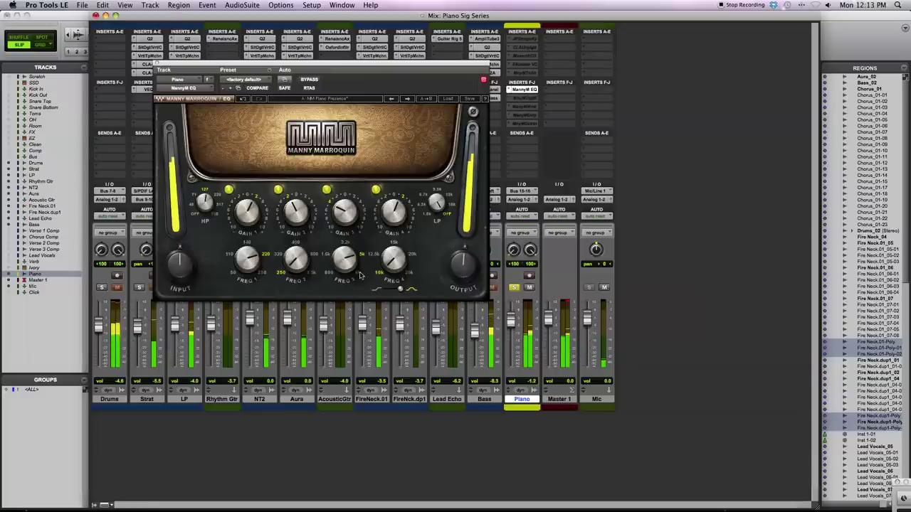
left_click_drag(349, 215, 349, 197)
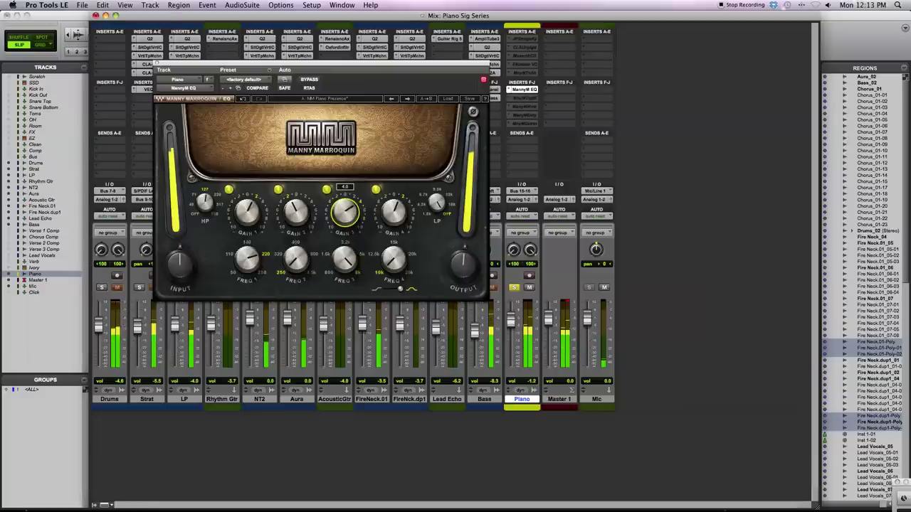
Boost Gain 4 with Freq 4 at 10k, comparing its shelf and bell shapes, and audition the low-pass filter
left_click(394, 269)
left_click_drag(394, 269, 394, 249)
left_click_drag(395, 205, 395, 175)
left_click(375, 253)
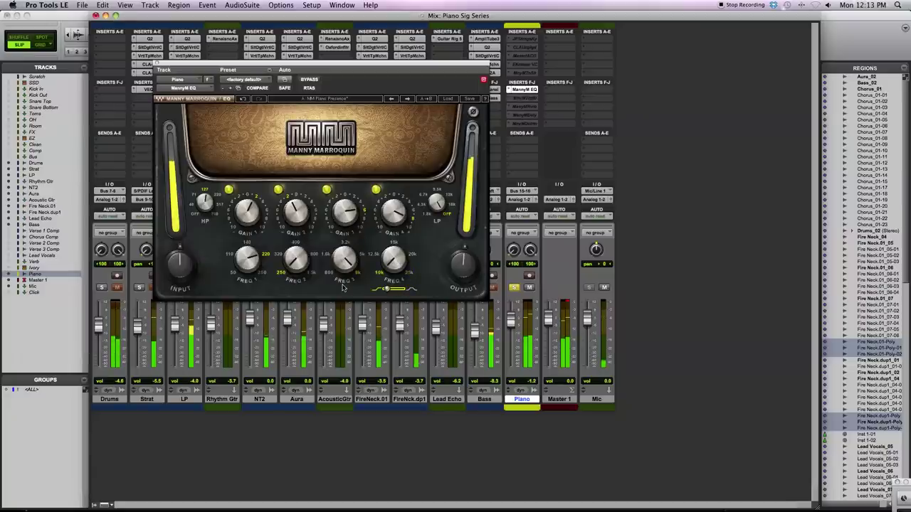
left_click(388, 289)
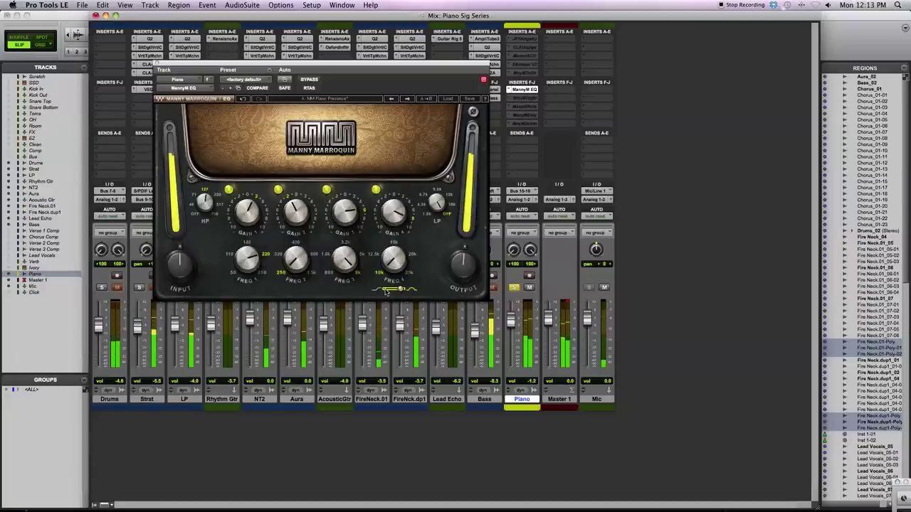
mouse_move(435, 207)
left_mouse_down()
mouse_move(436, 235)
mouse_move(437, 192)
left_mouse_up()
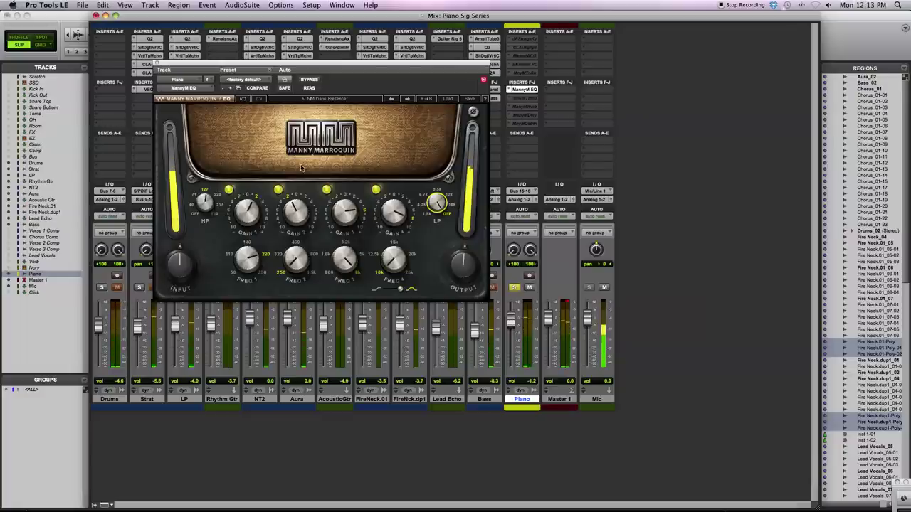
Open and activate Manny Marroquin Triple D on the Piano track and make the Manny Marroquin EQ inactive
left_click(528, 100)
right_click(528, 100)
left_click(530, 106)
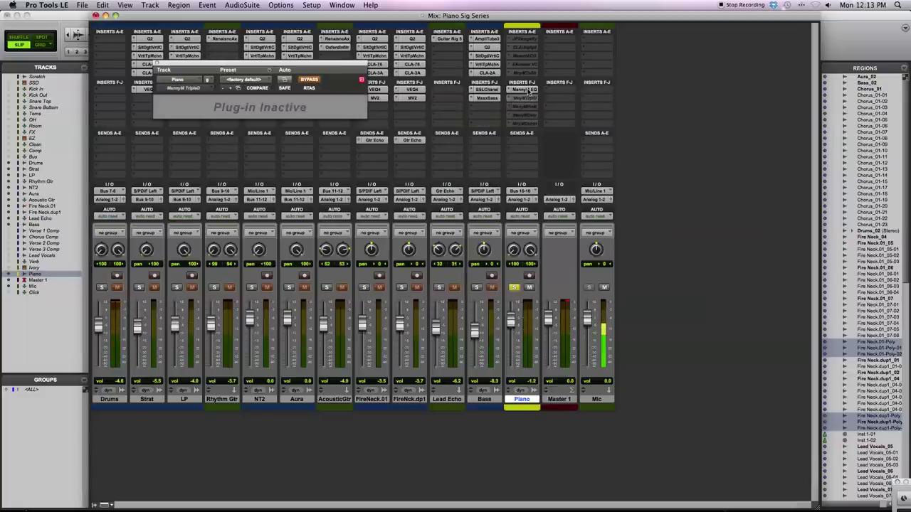
left_click(527, 91, "ctrl+super")
right_click(527, 89)
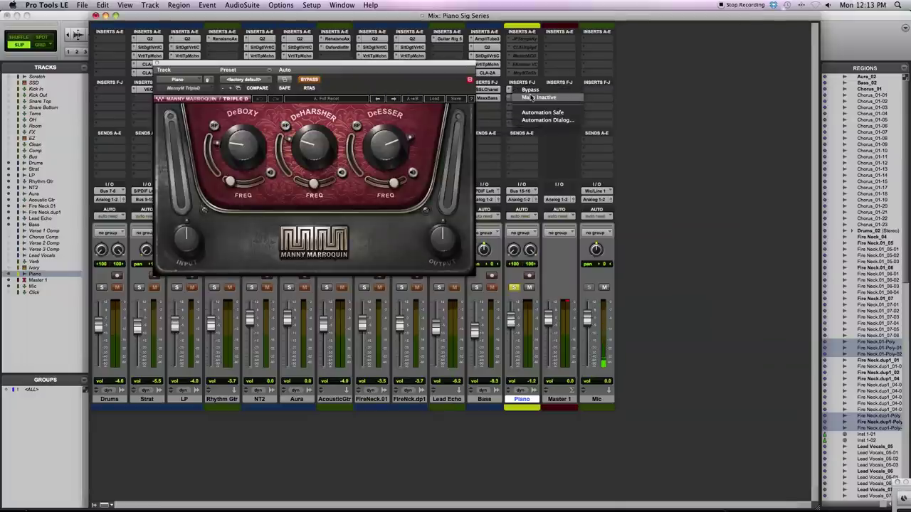
left_click(531, 96)
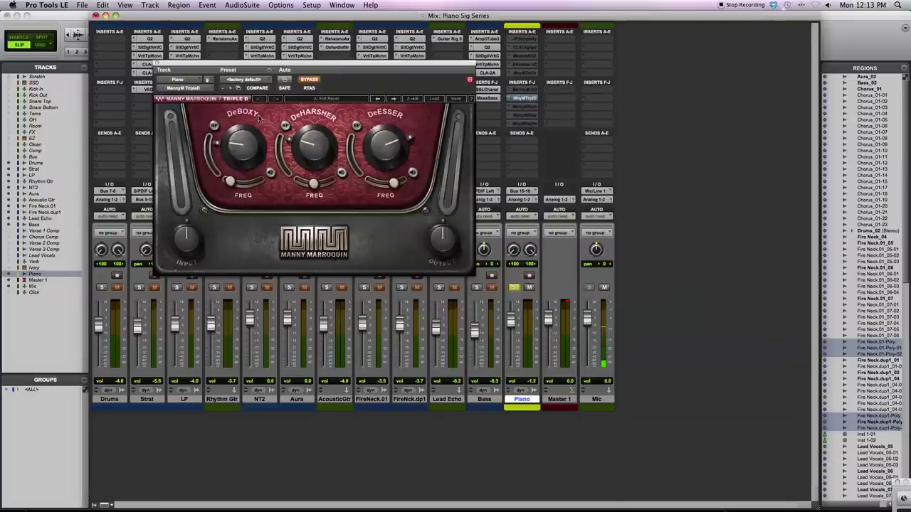
Turn off Triple D's bypass and demonstrate the separate bypass switches of the DeBoxy, DeHarsher and DeEsser sections
left_click(307, 80)
mouse_move(253, 143)
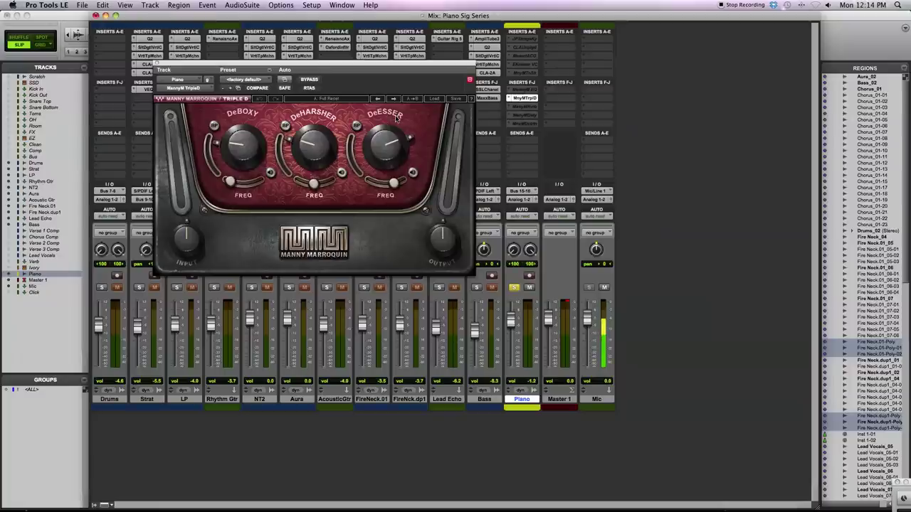
mouse_move(397, 121)
mouse_move(244, 152)
left_click(214, 126)
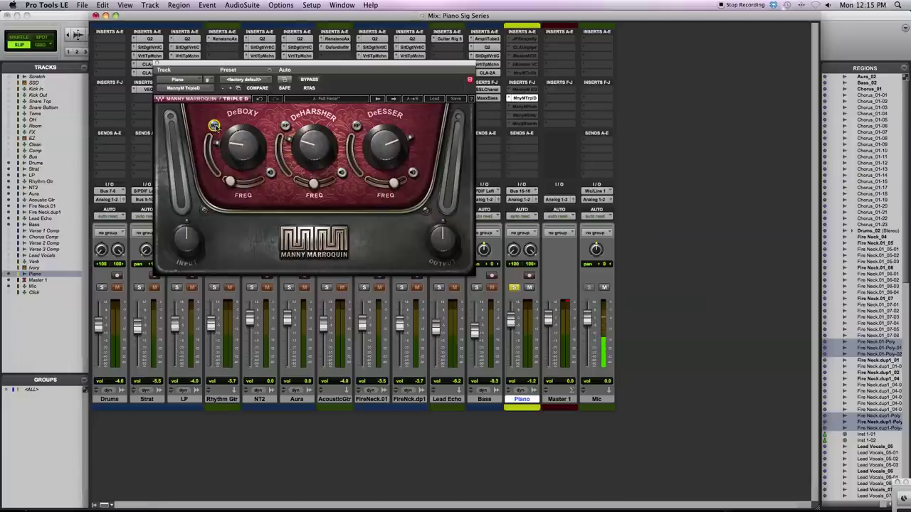
left_click(284, 126)
left_click(356, 126)
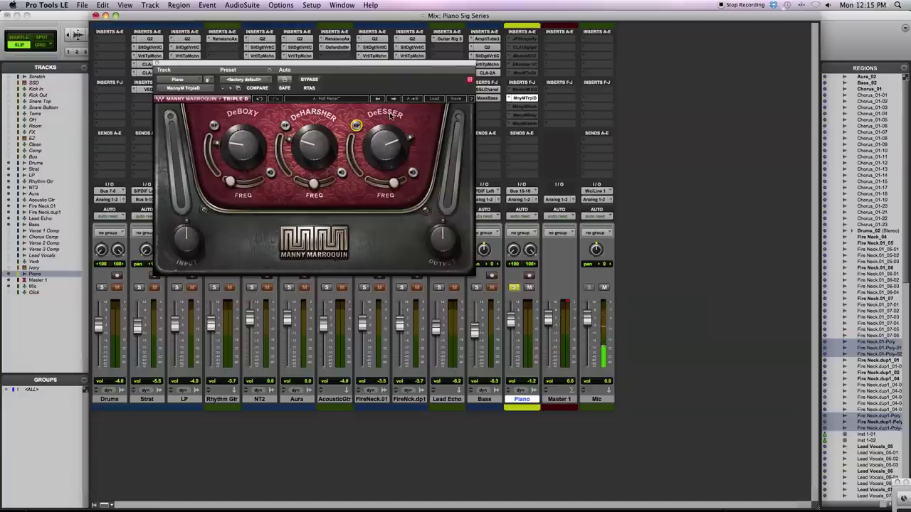
Demonstrate the DeHarsher section's frequency slider, monitor switch and threshold knob
mouse_move(318, 185)
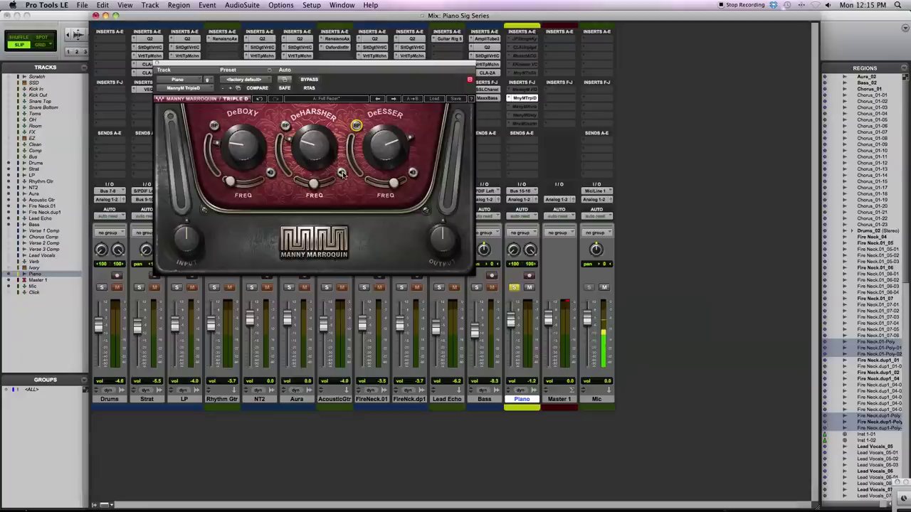
left_click(341, 173)
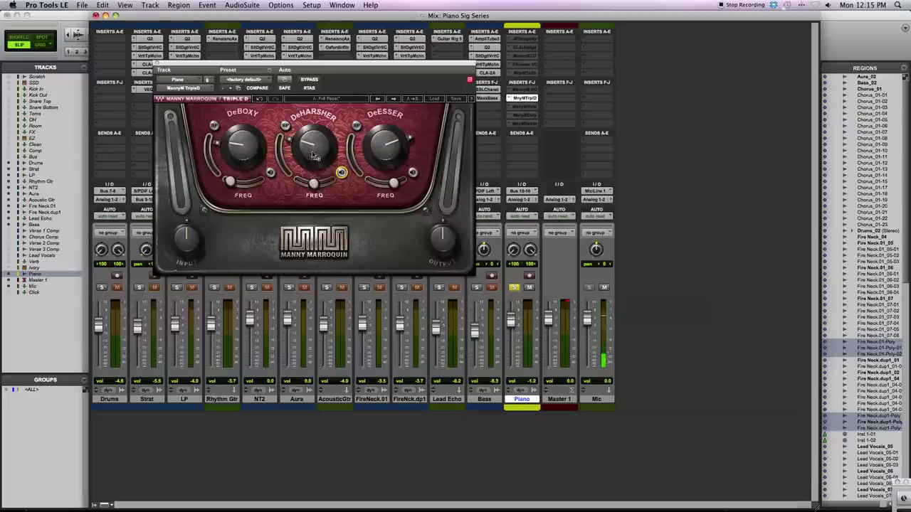
mouse_move(313, 159)
Adjust the DeBoxy knob slightly and bypass the DeHarsher and DeEsser sections to isolate DeBoxy
mouse_move(246, 151)
left_mouse_down()
mouse_move(246, 137)
mouse_move(246, 147)
left_mouse_up()
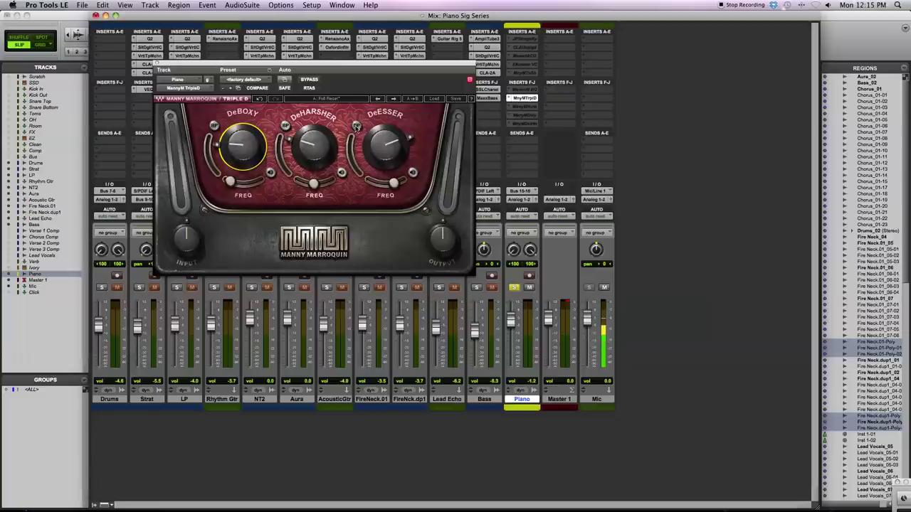
left_click(285, 126)
left_click(355, 127)
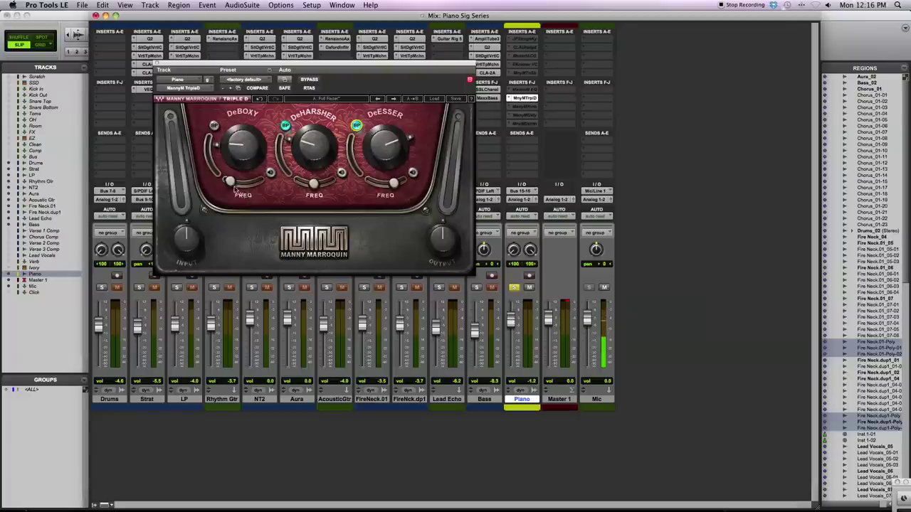
Compare the piano with Triple D bypassed and active, readjust the DeBoxy knob, and toggle the DeBoxy section's bypass
mouse_move(238, 157)
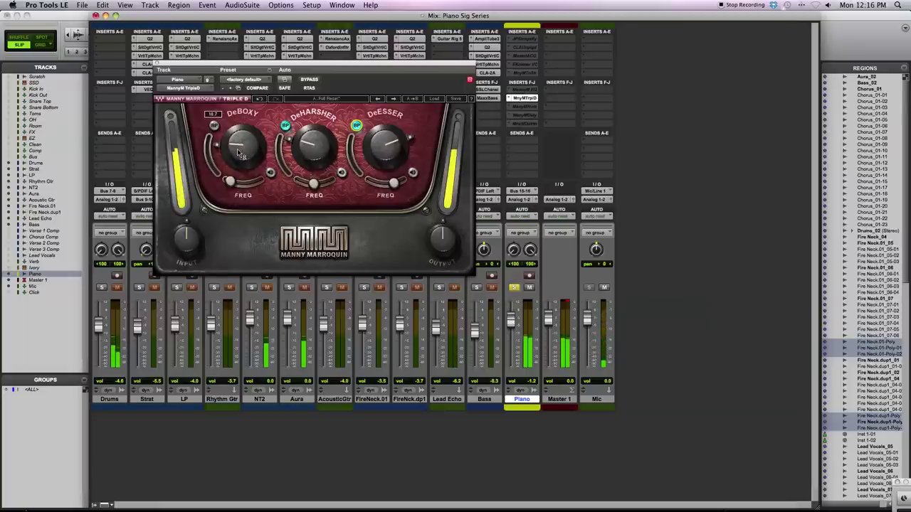
left_click(308, 79)
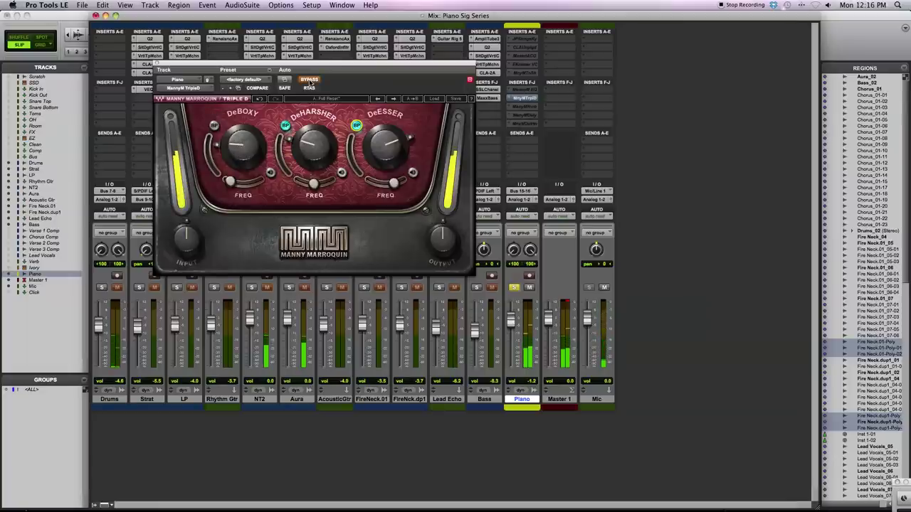
left_click(308, 79)
left_click_drag(242, 146, 242, 134)
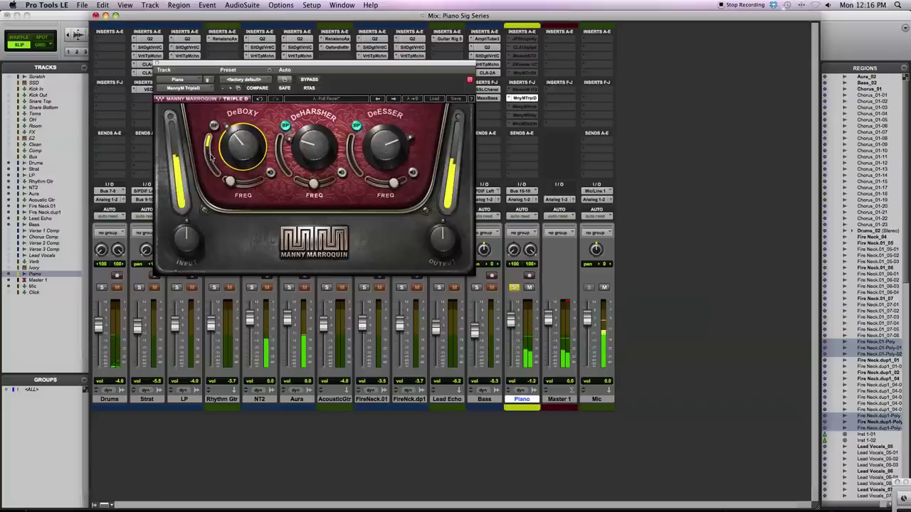
left_click(214, 127)
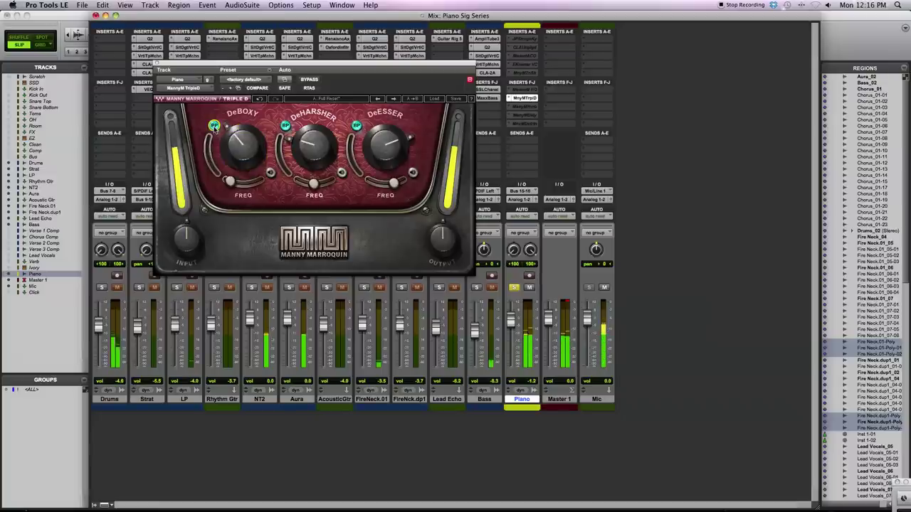
left_click(214, 127)
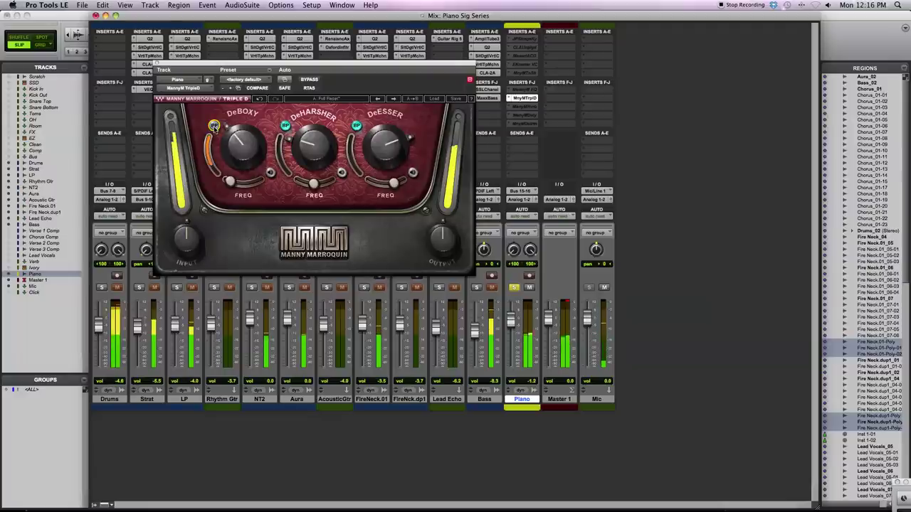
Readjust the DeBoxy knob and sweep the DeBoxy frequency while monitoring only that band
left_click_drag(239, 165, 234, 140)
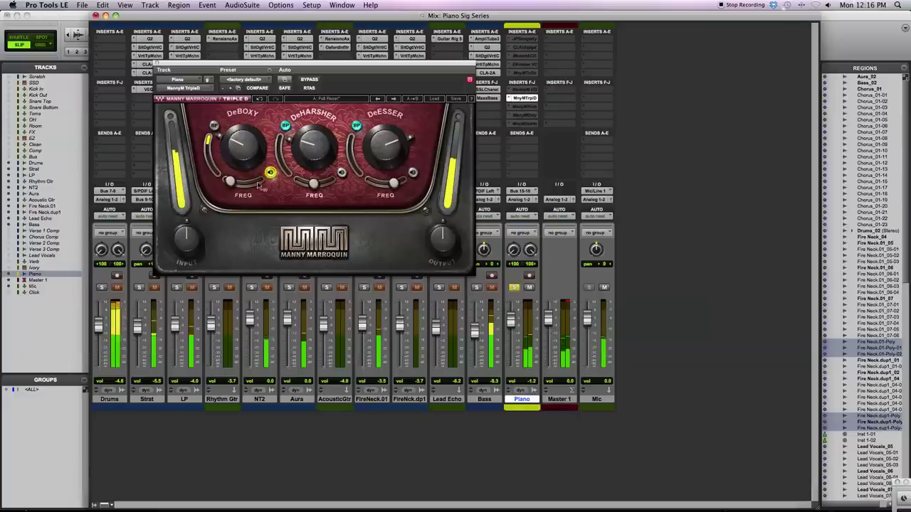
mouse_move(231, 183)
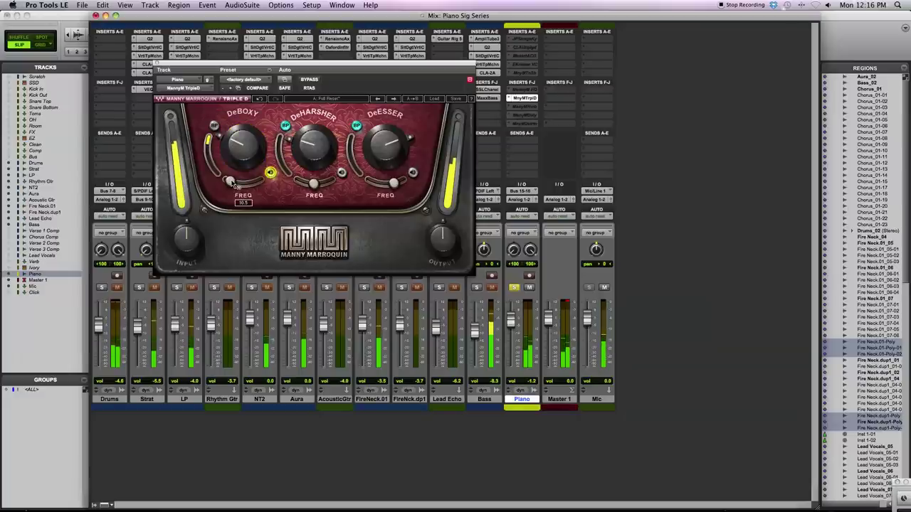
mouse_move(246, 183)
left_mouse_down()
mouse_move(234, 182)
mouse_move(260, 180)
mouse_move(226, 180)
mouse_move(255, 185)
left_mouse_up()
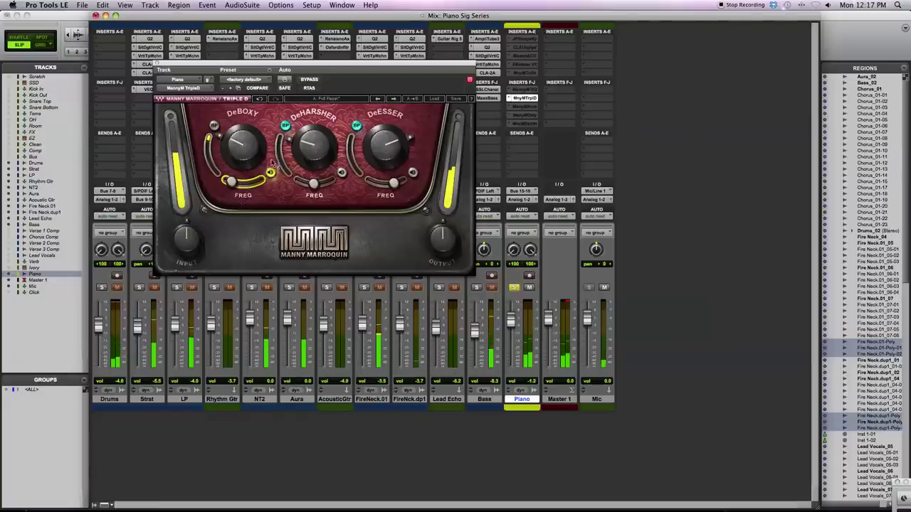
Compare the piano with DeBoxy bypassed and active, and fine-tune the DeBoxy knob
mouse_move(243, 146)
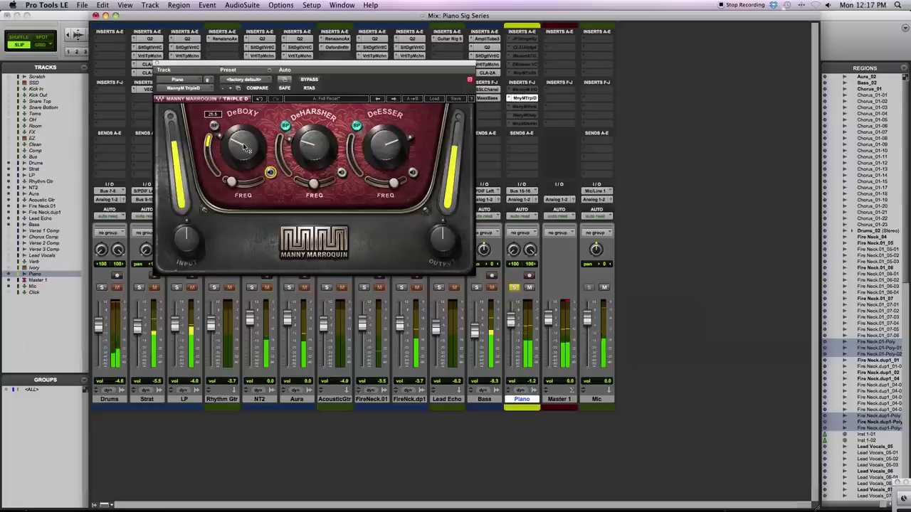
left_click(215, 126)
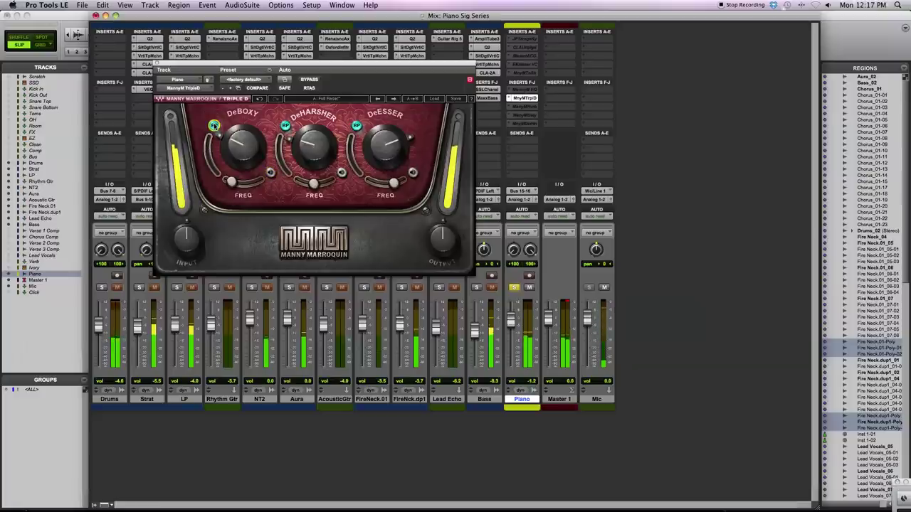
left_click(214, 126)
mouse_move(240, 148)
left_click_drag(237, 148, 237, 155)
Bypass the DeBoxy section, activate DeHarsher, and adjust the DeHarsher knob across its range
left_click(214, 125)
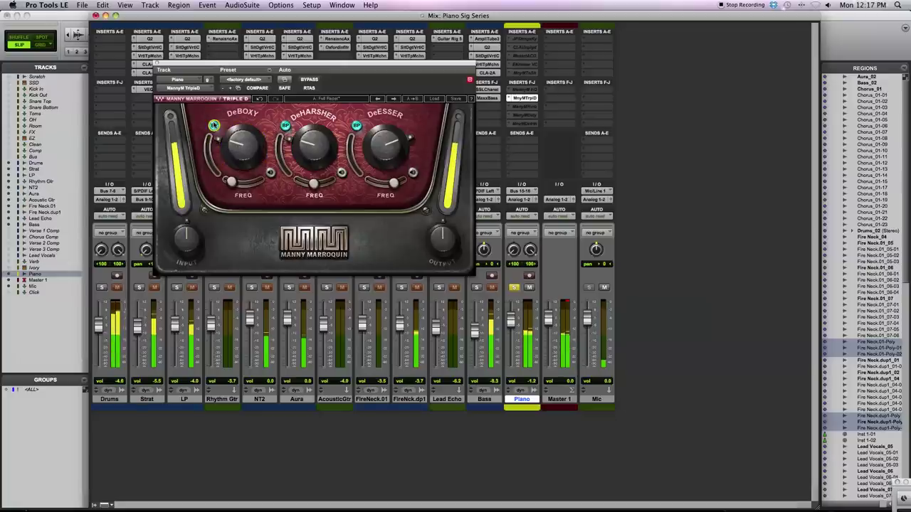
left_click(285, 126)
mouse_move(312, 149)
left_click_drag(312, 148, 312, 78)
left_click_drag(316, 120, 300, 131)
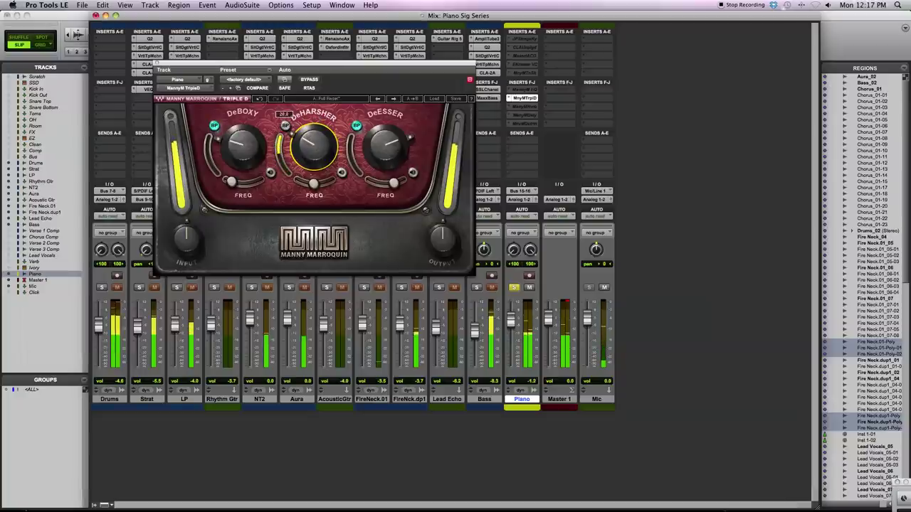
Monitor the DeHarsher band in isolation and move its frequency to a slightly lower setting
left_click(341, 173)
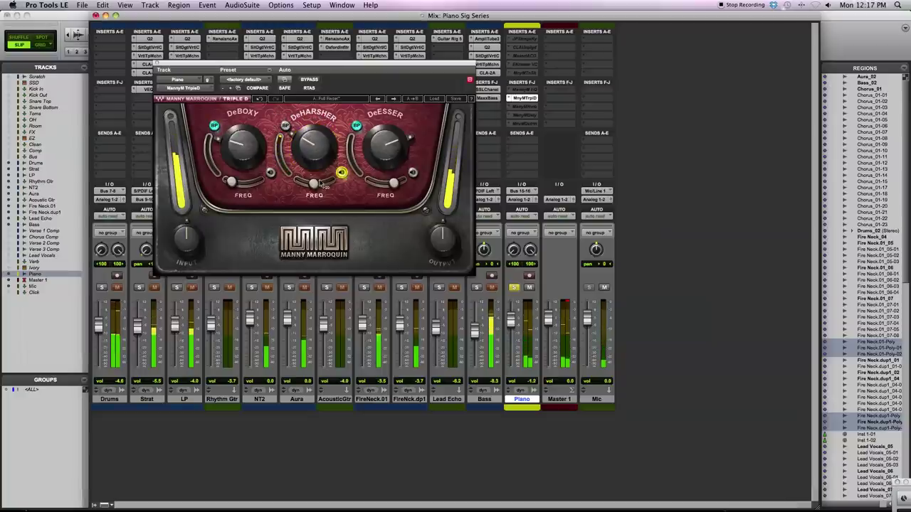
mouse_move(316, 185)
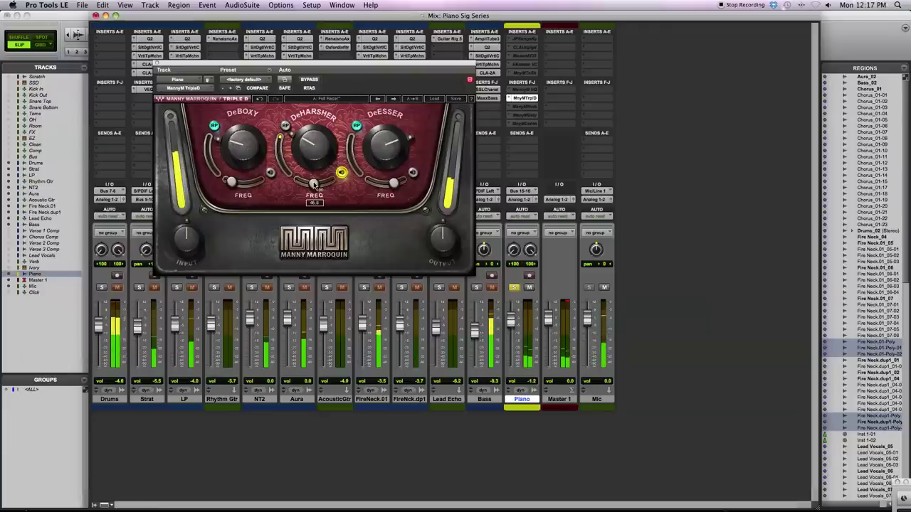
scroll(315, 185, "up", 2)
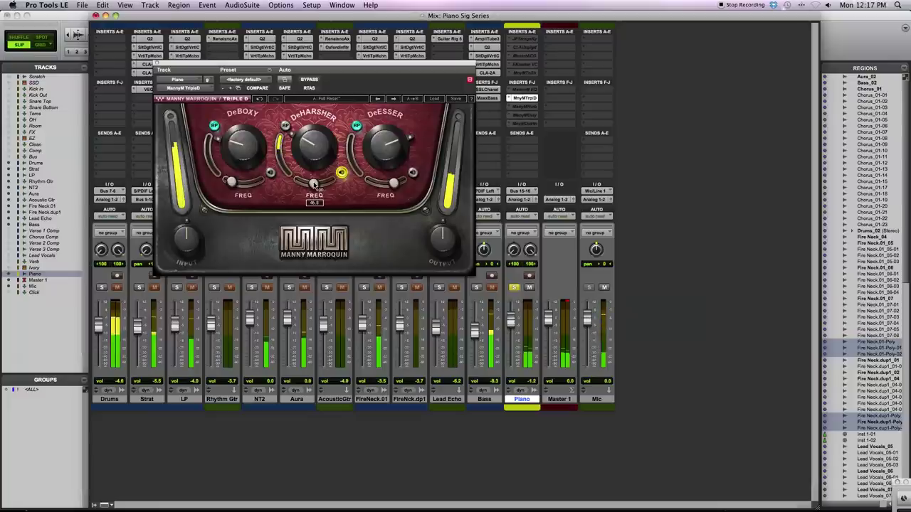
mouse_move(315, 185)
left_mouse_down()
mouse_move(302, 183)
mouse_move(319, 188)
left_mouse_up()
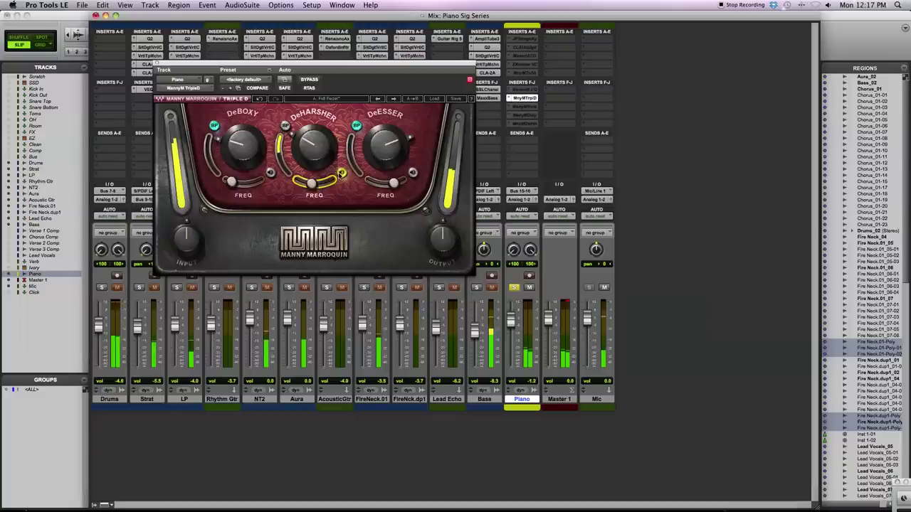
Readjust the DeHarsher knob with its band monitor off and bypass the DeHarsher section
left_click(318, 150)
mouse_move(318, 151)
left_mouse_down()
mouse_move(318, 128)
mouse_move(304, 147)
left_mouse_up()
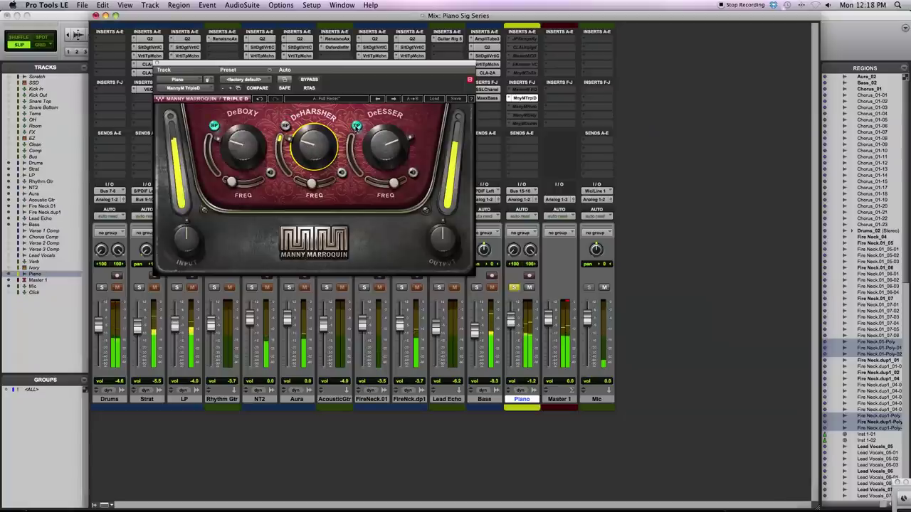
left_click(285, 125)
Activate the DeEsser section, sweep its frequency to about 74 with the band monitored, and adjust the DeEsser knob
left_click(356, 125)
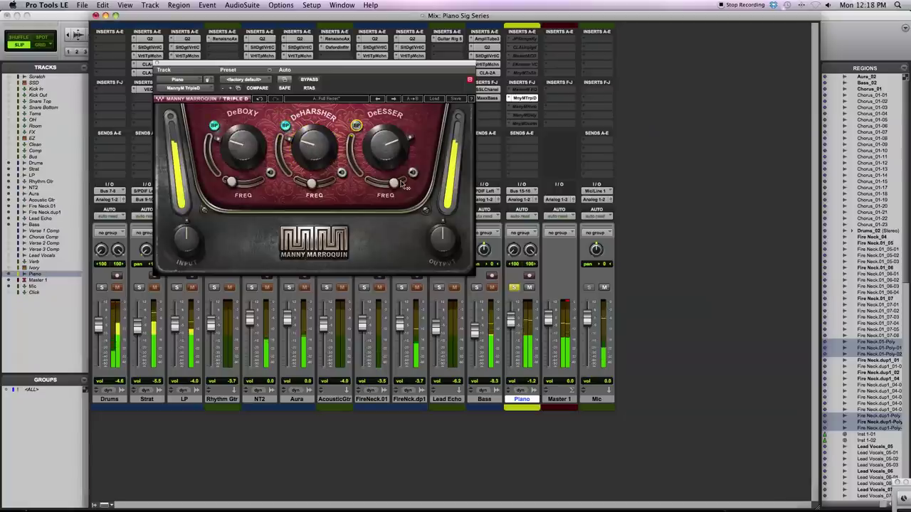
mouse_move(403, 182)
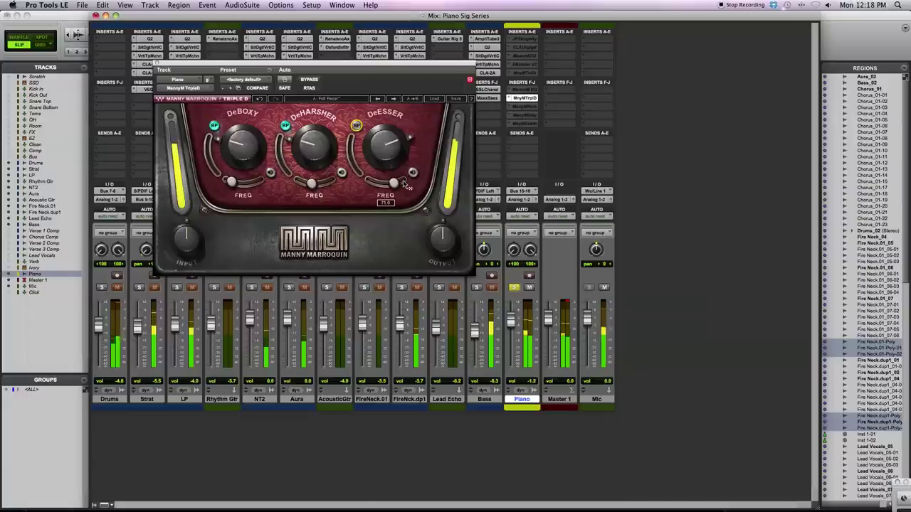
left_click(412, 173)
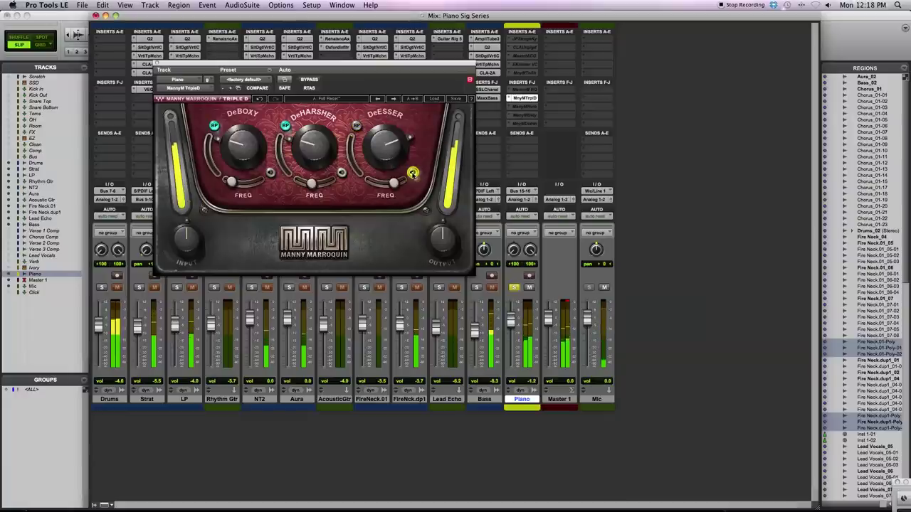
mouse_move(401, 189)
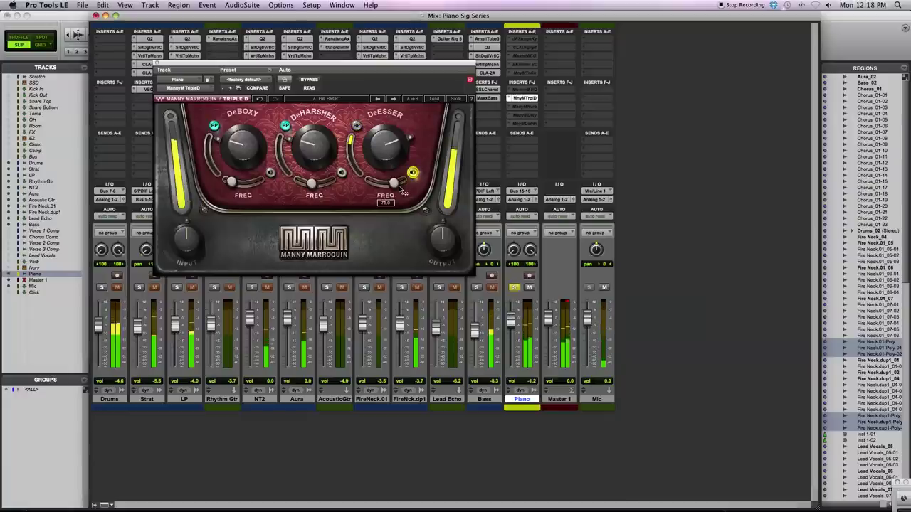
left_click_drag(400, 187, 370, 181)
left_click_drag(380, 183, 393, 181)
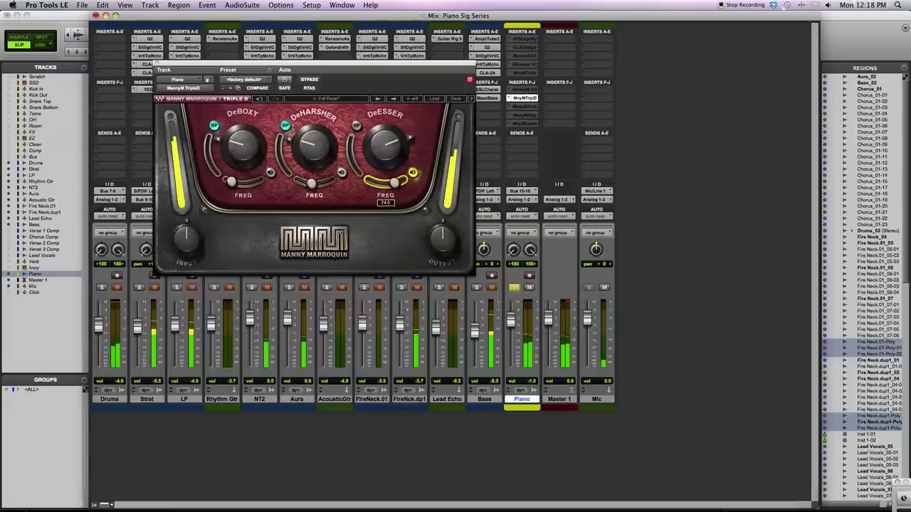
mouse_move(373, 134)
left_mouse_down()
mouse_move(373, 162)
mouse_move(385, 144)
mouse_move(385, 154)
mouse_move(385, 133)
left_mouse_up()
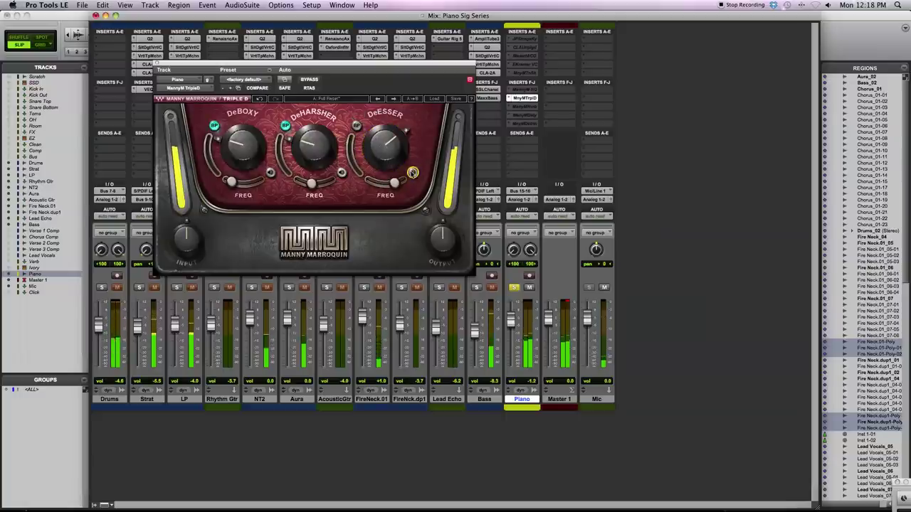
Reactivate the DeHarsher and DeBoxy sections and compare the piano with all of Triple D bypassed and active
left_click(284, 126)
left_click(215, 126)
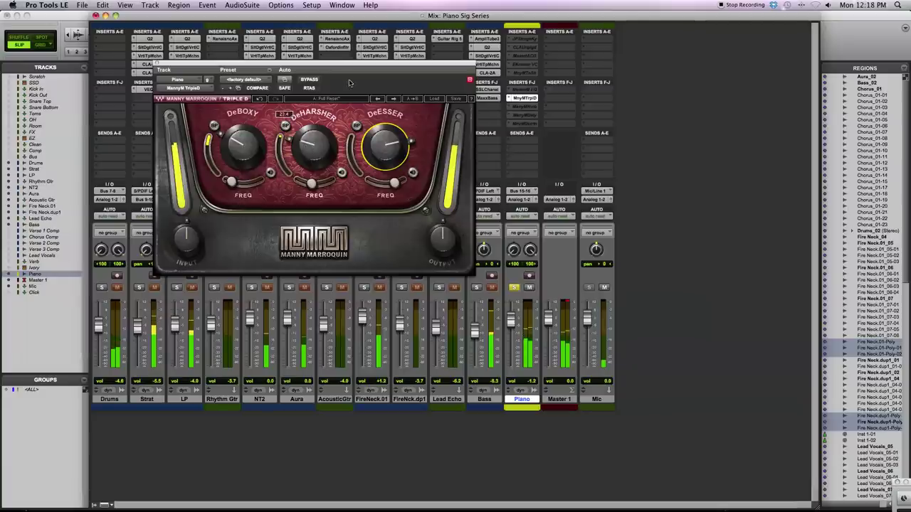
left_click(310, 80)
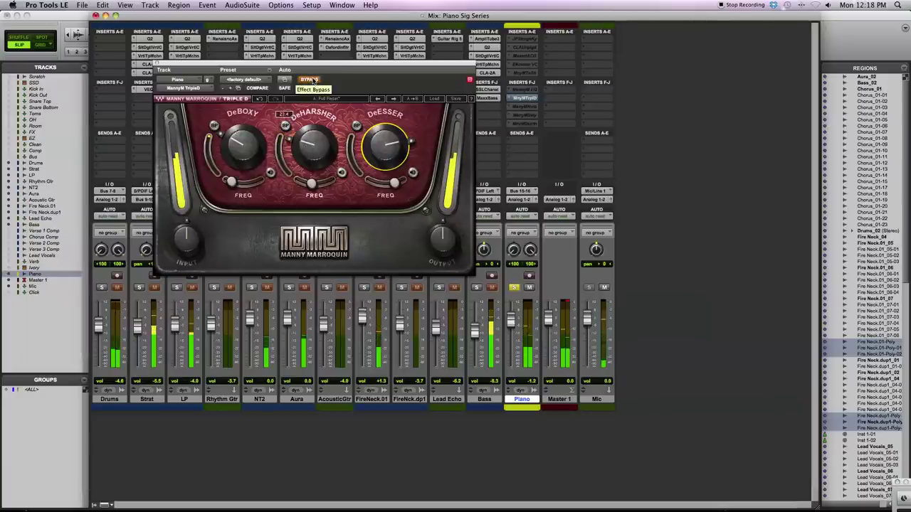
left_click(310, 79)
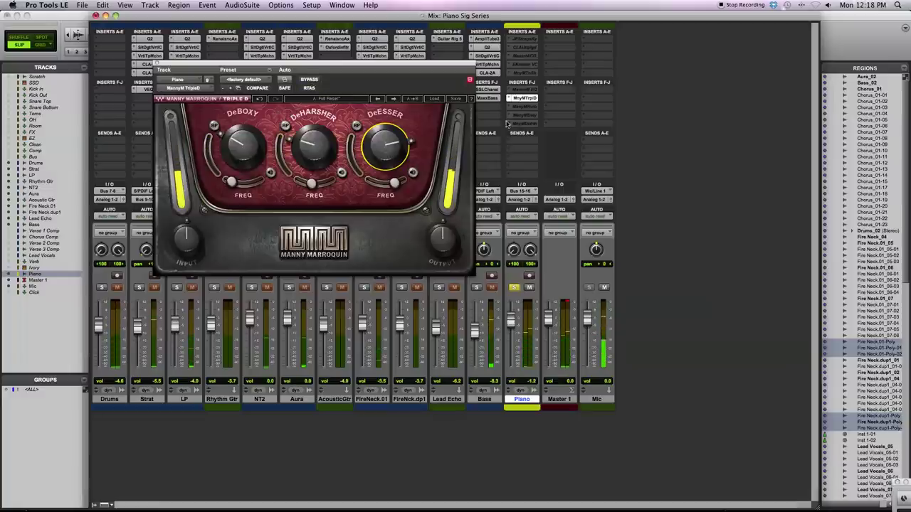
Make Triple D inactive on the Piano track, and open and activate the Manny Marroquin Reverb insert
right_click(514, 98)
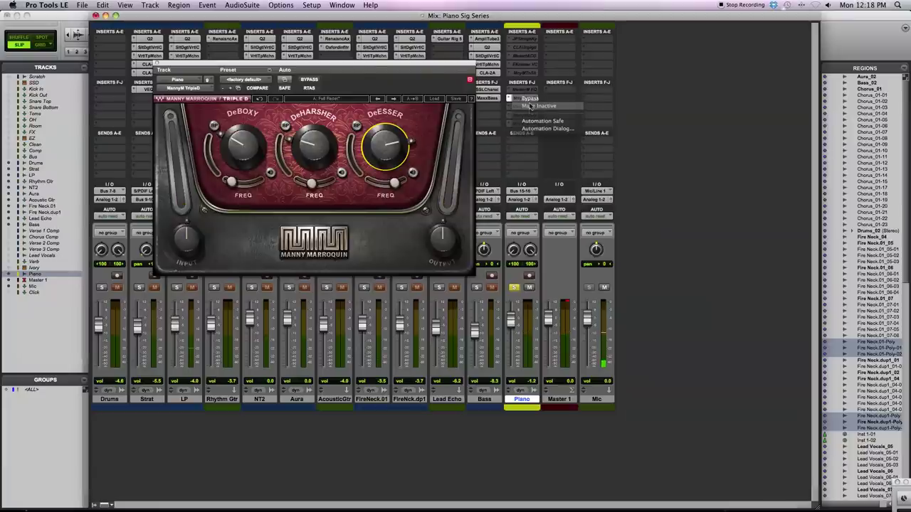
left_click(530, 106)
right_click(524, 106)
left_click(535, 114)
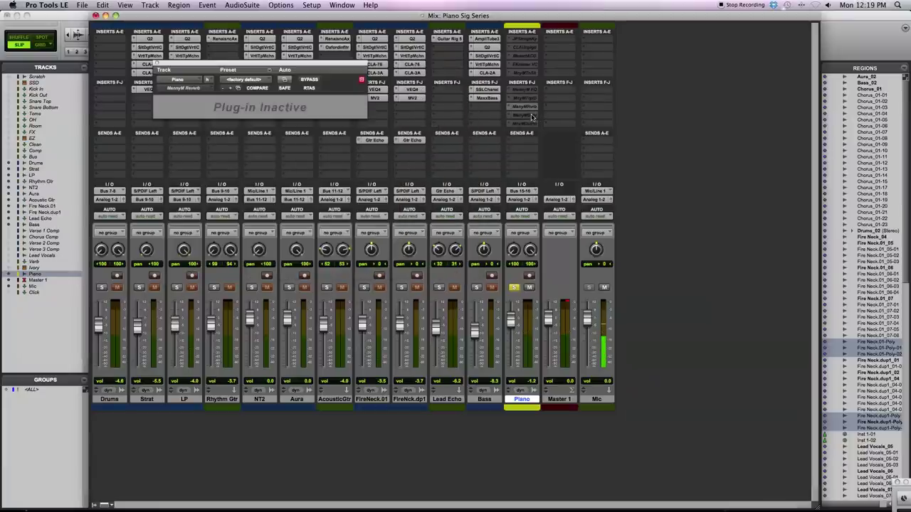
left_click(525, 106, "ctrl+super")
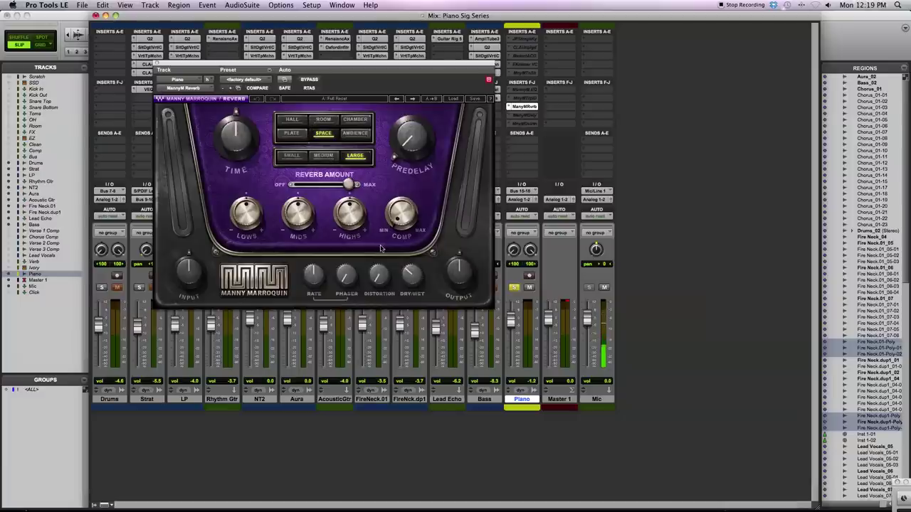
Demonstrate the Reverb Amount slider and set the reverb's Dry/Wet to 100
mouse_move(344, 186)
left_mouse_down()
mouse_move(307, 185)
mouse_move(348, 185)
left_mouse_up()
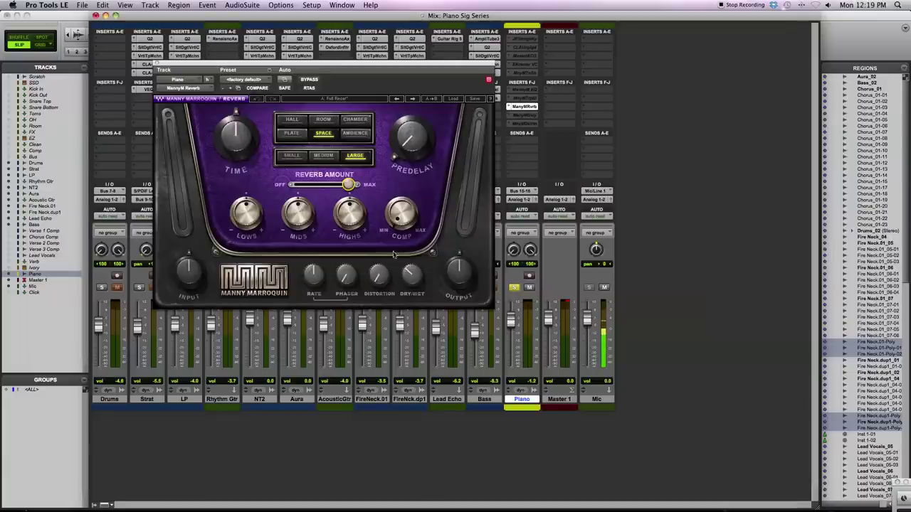
mouse_move(412, 276)
left_mouse_down()
mouse_move(413, 264)
mouse_move(420, 281)
left_mouse_up()
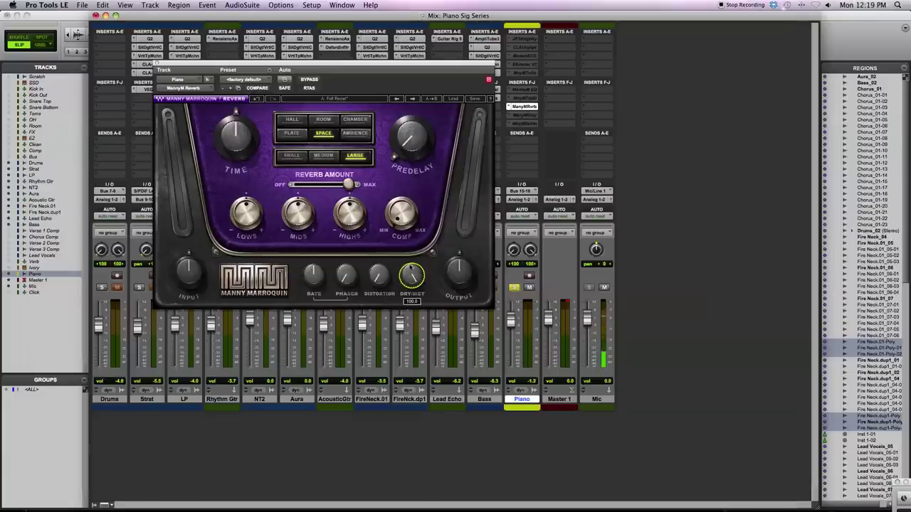
left_click(411, 278)
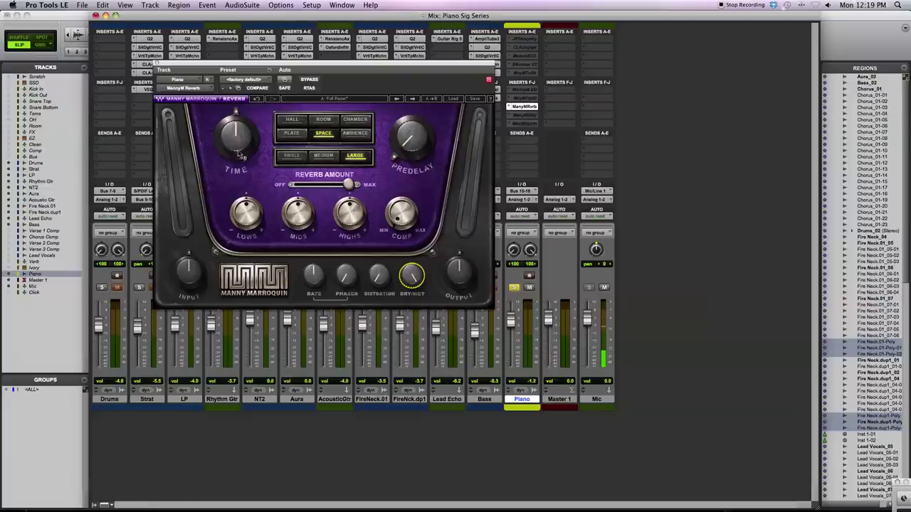
Set the reverb size to Small and turn the Time knob up to 200%, then down to its minimum
mouse_move(230, 135)
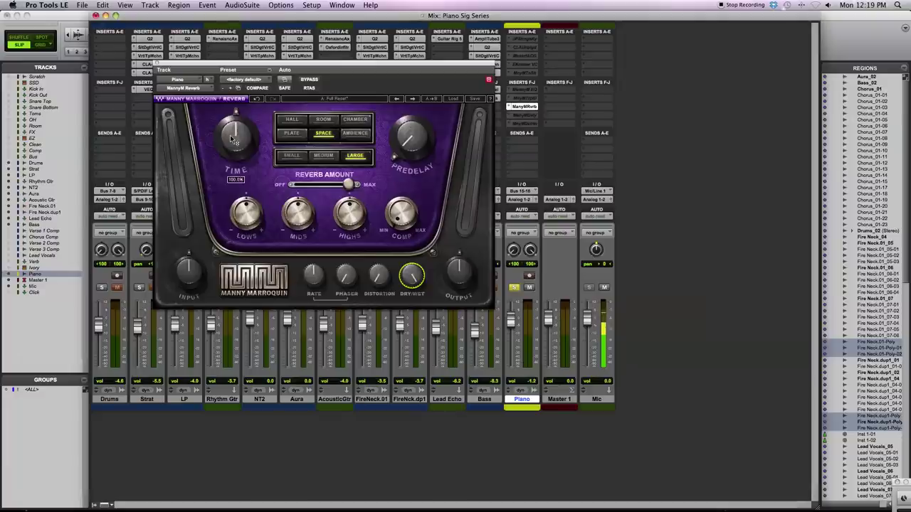
left_click(294, 156)
left_click_drag(251, 141, 251, 92)
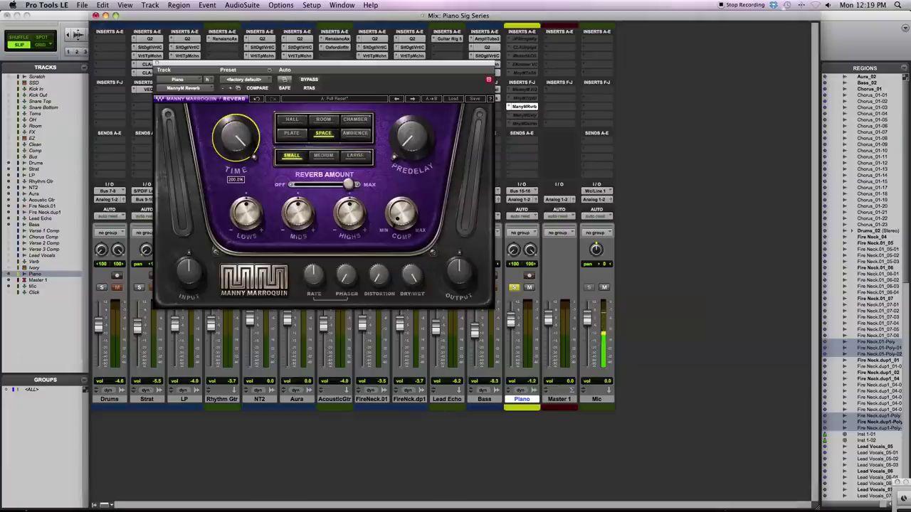
left_click_drag(252, 140, 253, 158)
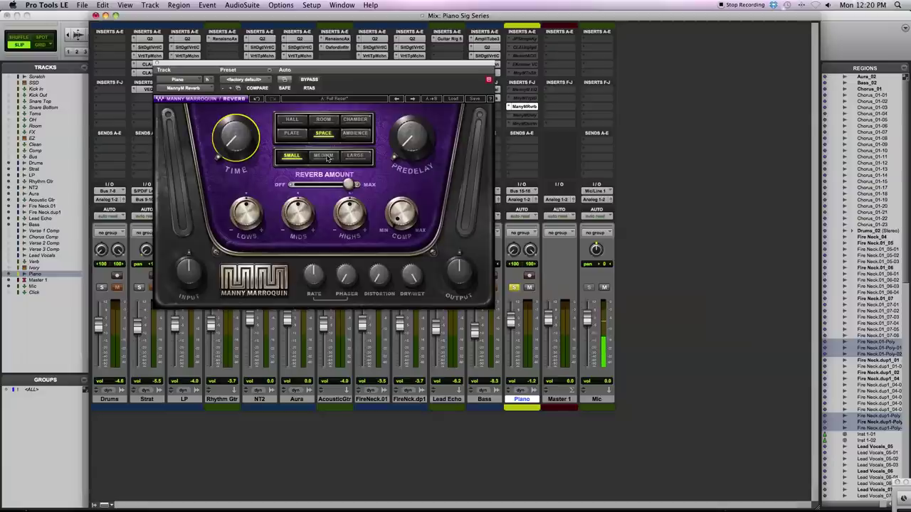
Set the reverb size to Medium and raise the Time knob, then go over the Predelay, EQ, Comp and effect controls
left_click(324, 156)
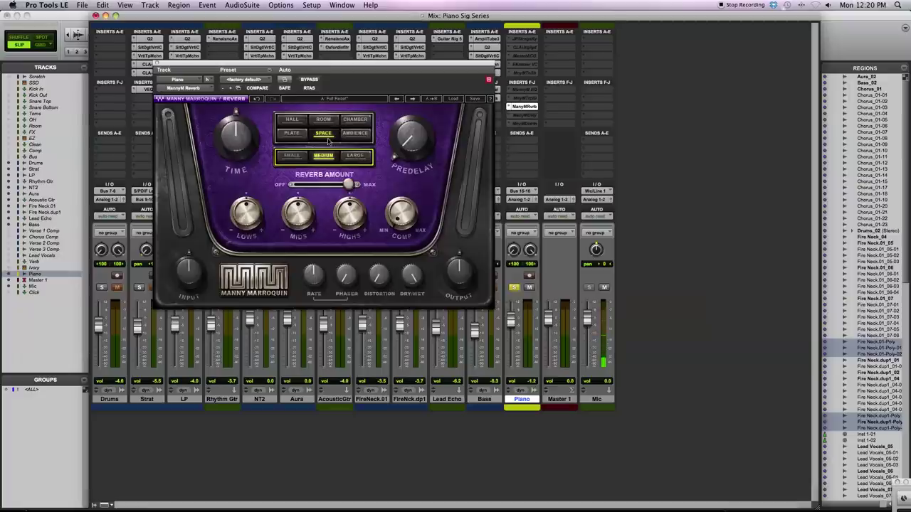
mouse_move(242, 137)
left_click_drag(242, 137, 242, 117)
mouse_move(411, 140)
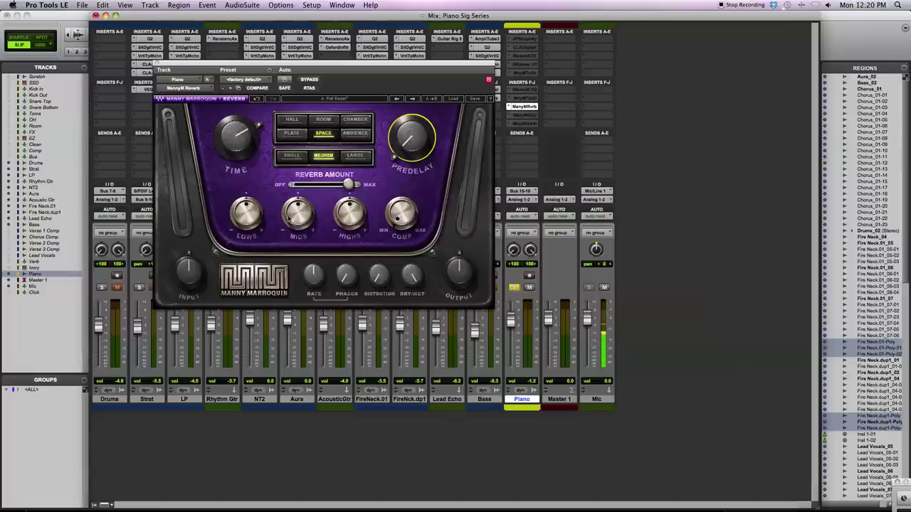
mouse_move(348, 217)
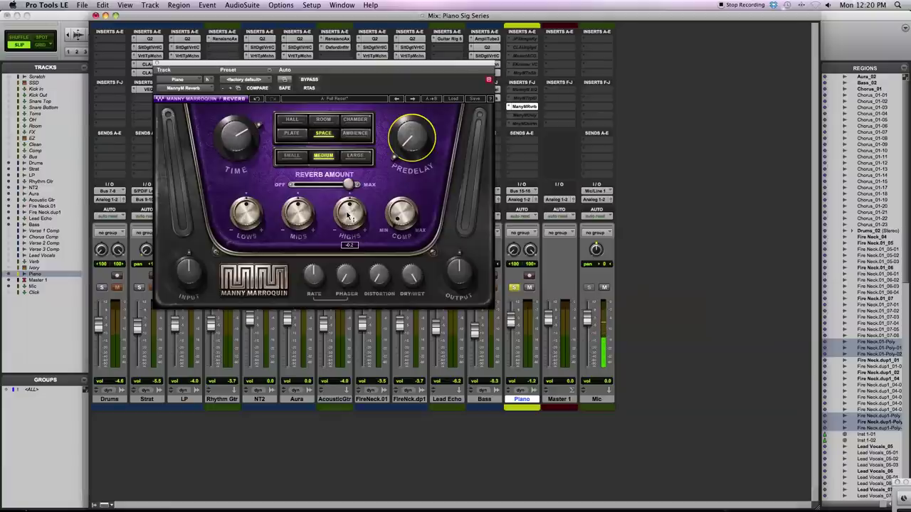
mouse_move(401, 218)
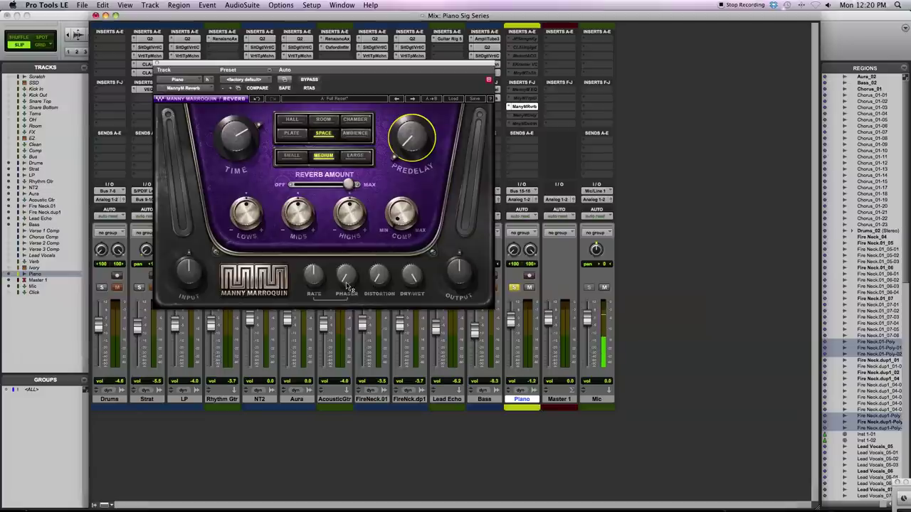
mouse_move(377, 281)
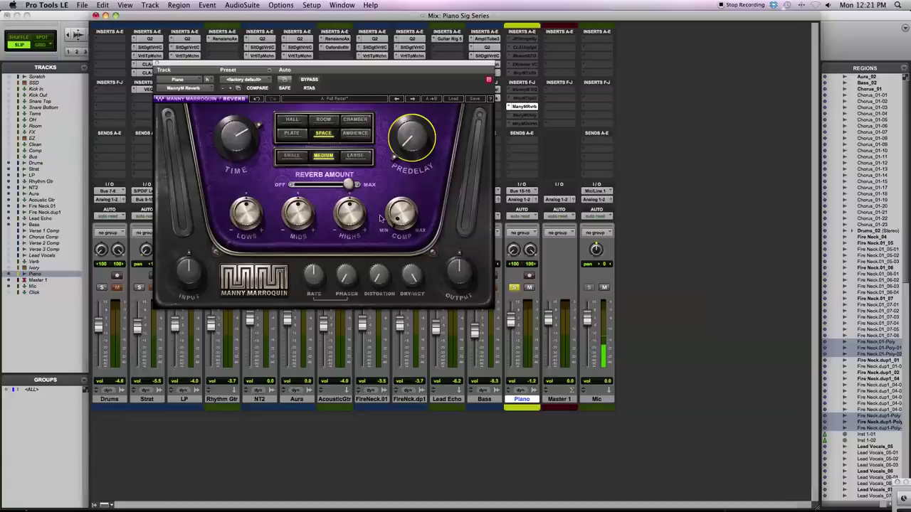
mouse_move(417, 279)
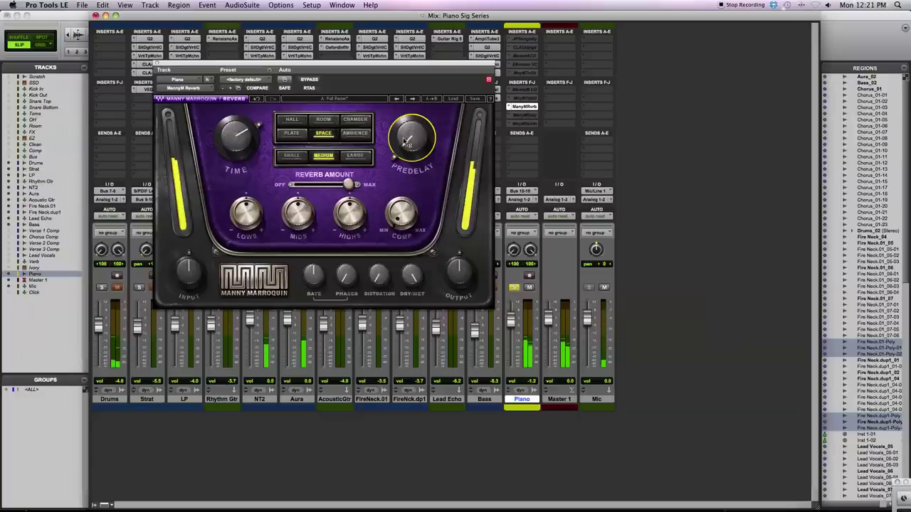
Audition the Hall, Room, Chamber, Ambience, Space and Plate reverb types on the piano at Medium size
left_click(293, 120)
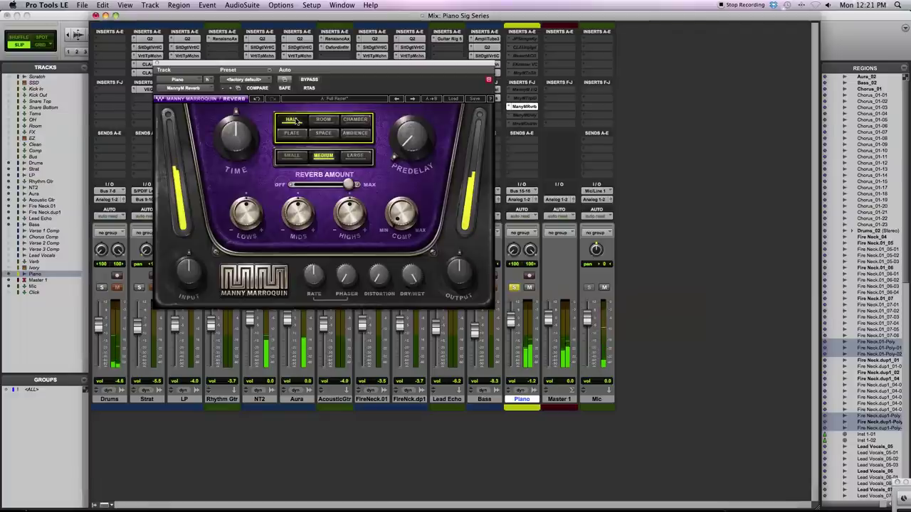
left_click(322, 121)
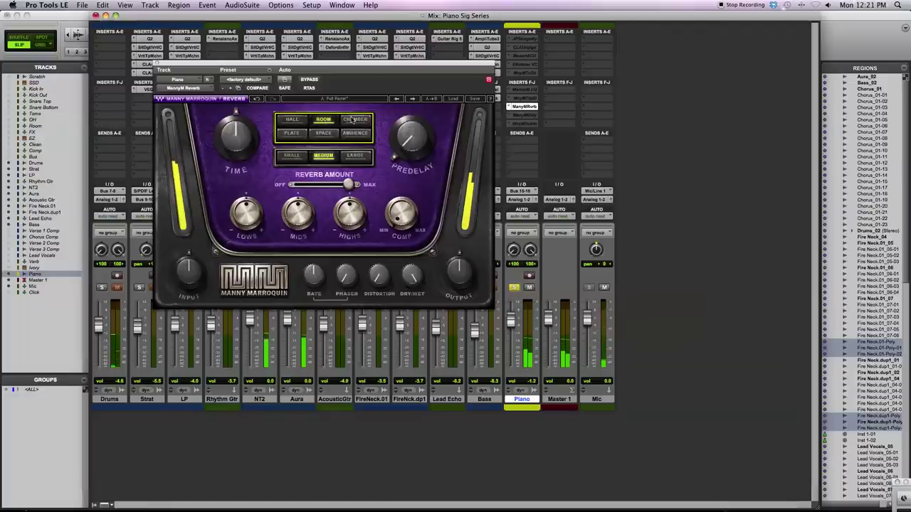
left_click(355, 120)
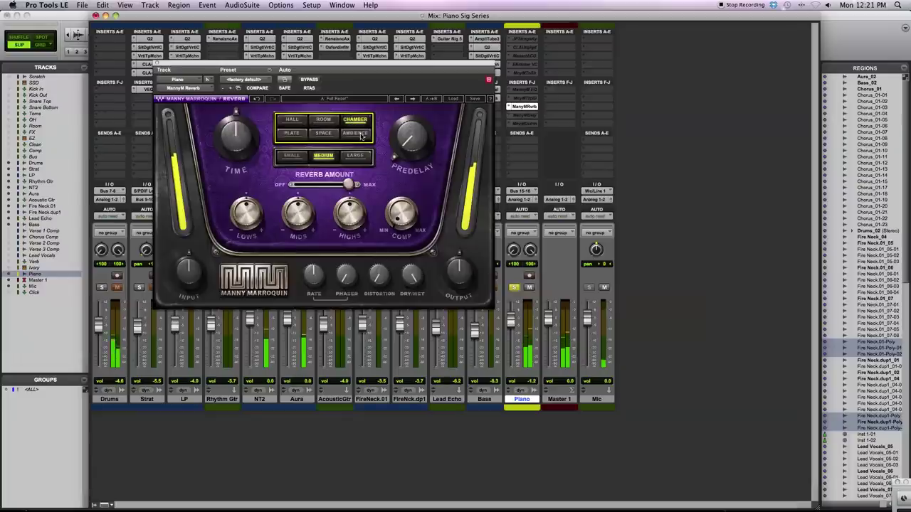
left_click(360, 135)
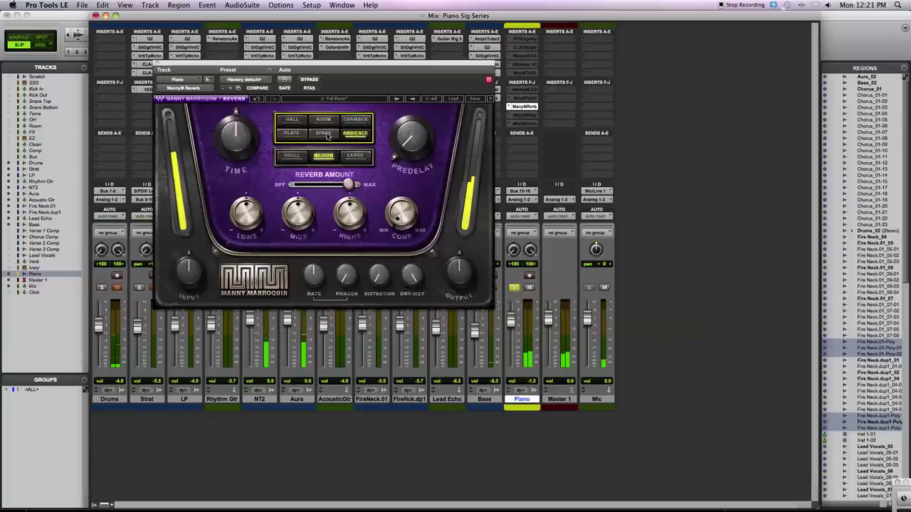
left_click(328, 136)
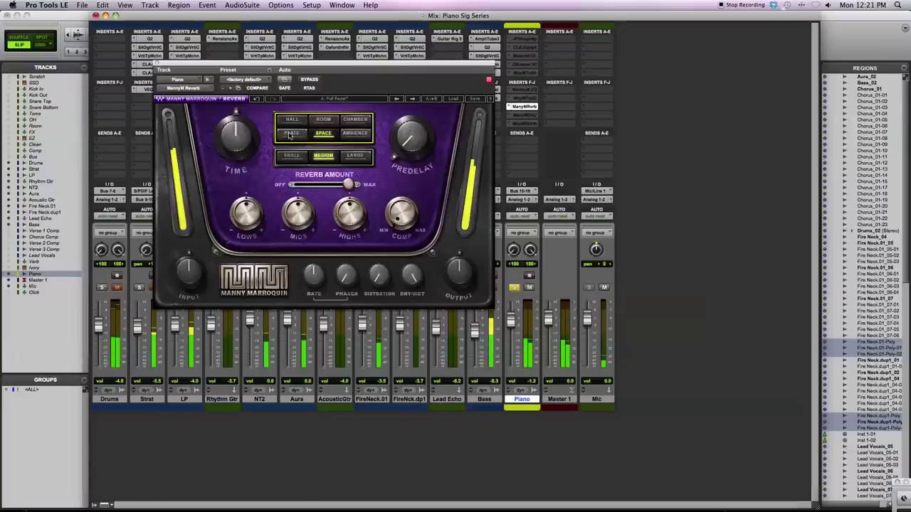
left_click(291, 135)
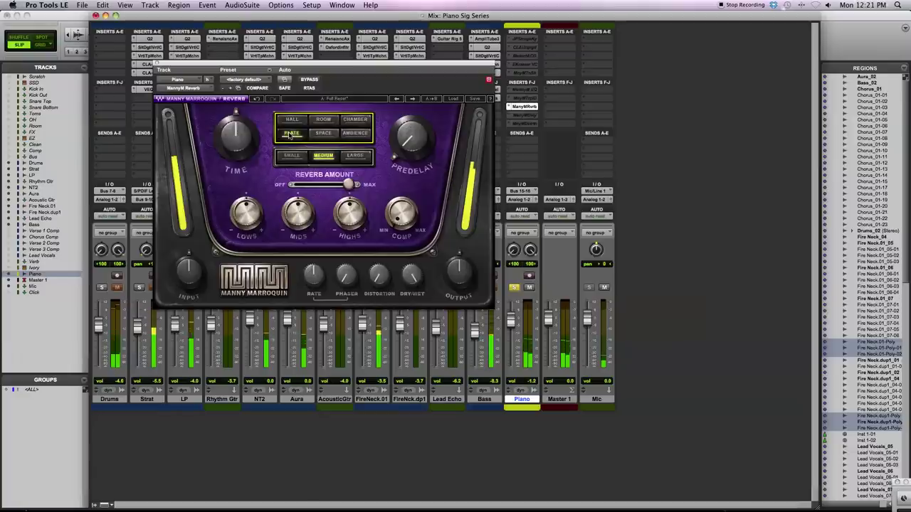
Compare the Large and Small sizes of the Plate reverb, then sweep the Reverb Amount down and back up near maximum
left_click(357, 156)
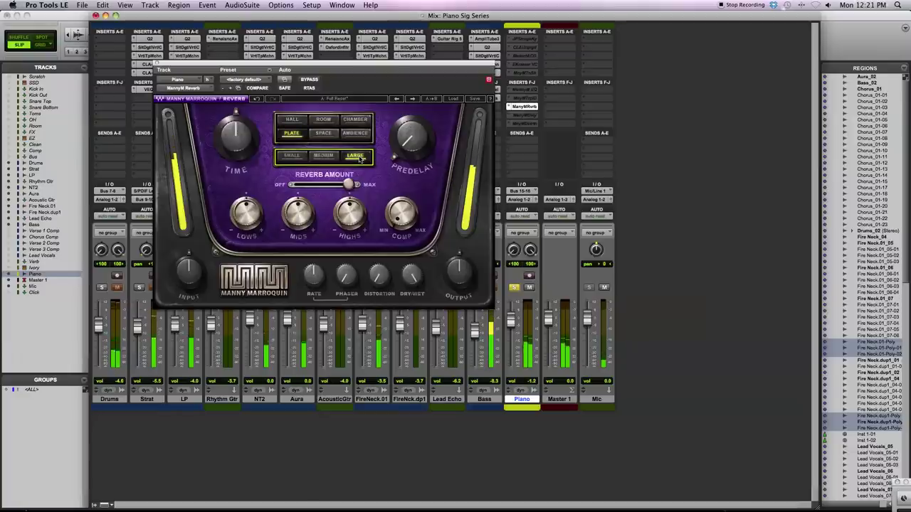
left_click(291, 157)
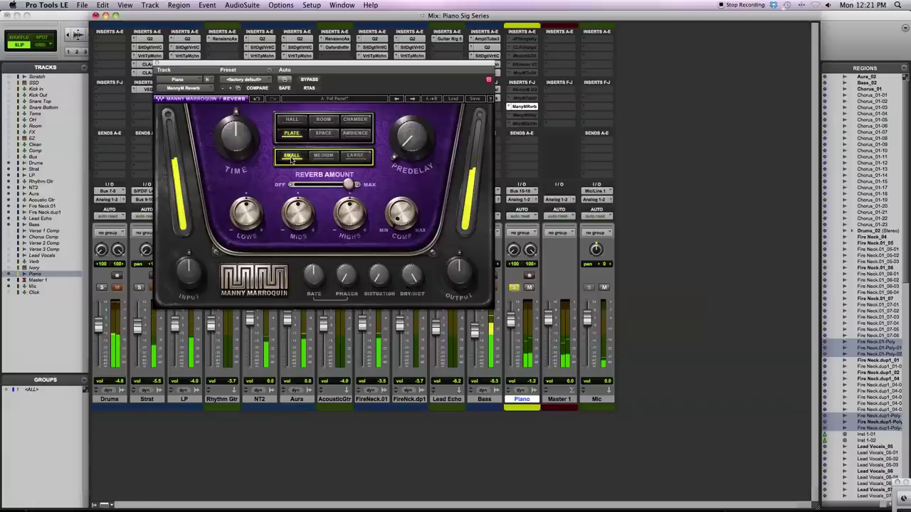
left_click_drag(347, 184, 310, 184)
left_click_drag(306, 184, 348, 184)
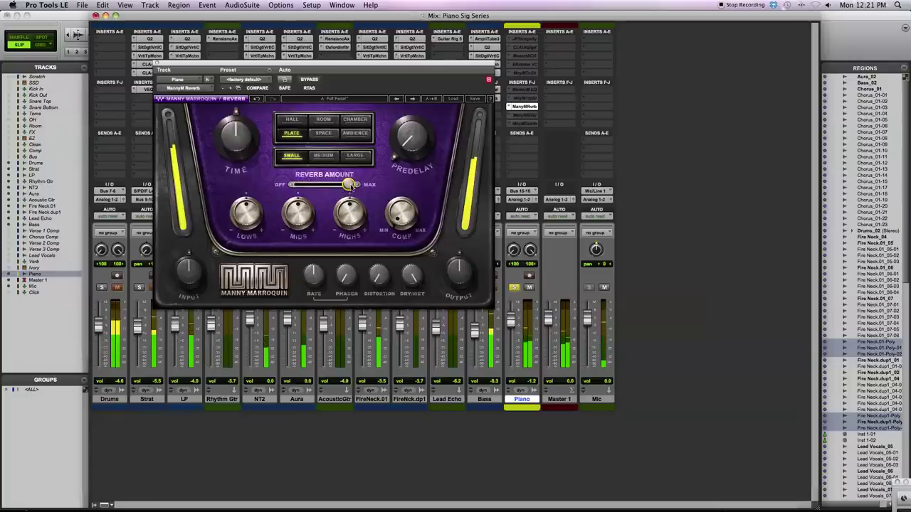
mouse_move(348, 184)
left_mouse_down()
mouse_move(318, 185)
mouse_move(348, 184)
left_mouse_up()
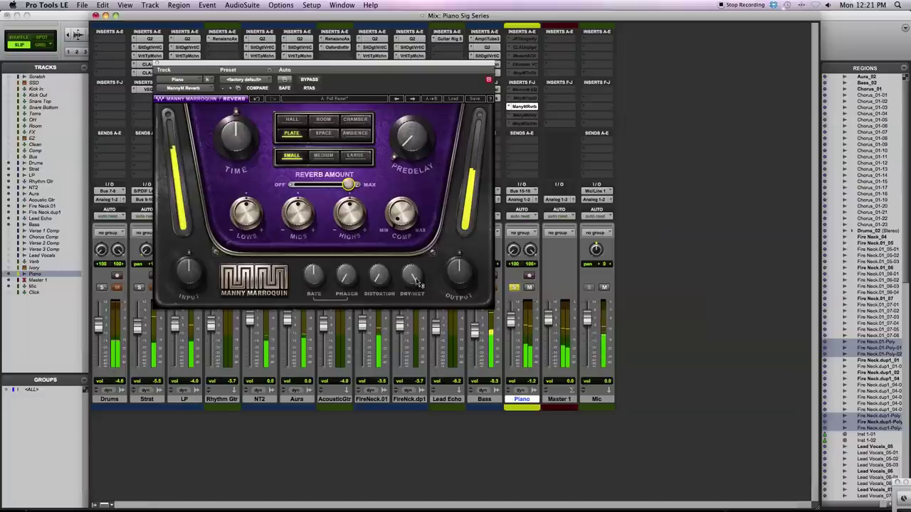
Try the Distortion knob up to about 71, then the Phaser with Dry/Wet swept down and back, returning both effects to minimum
mouse_move(411, 280)
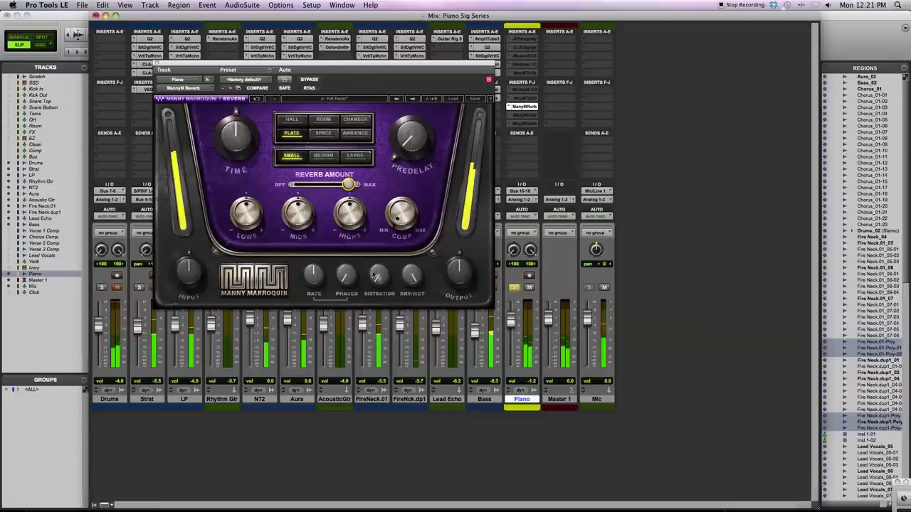
mouse_move(381, 282)
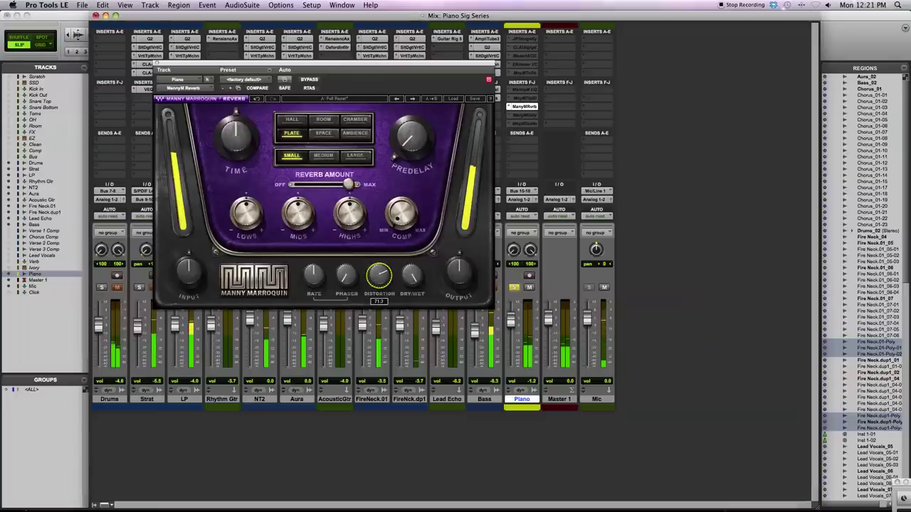
mouse_move(347, 278)
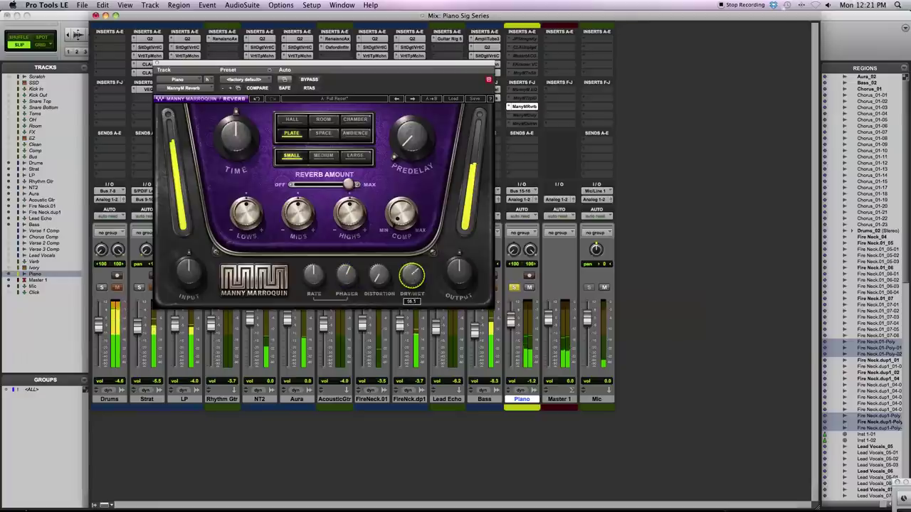
left_click_drag(411, 277, 411, 238)
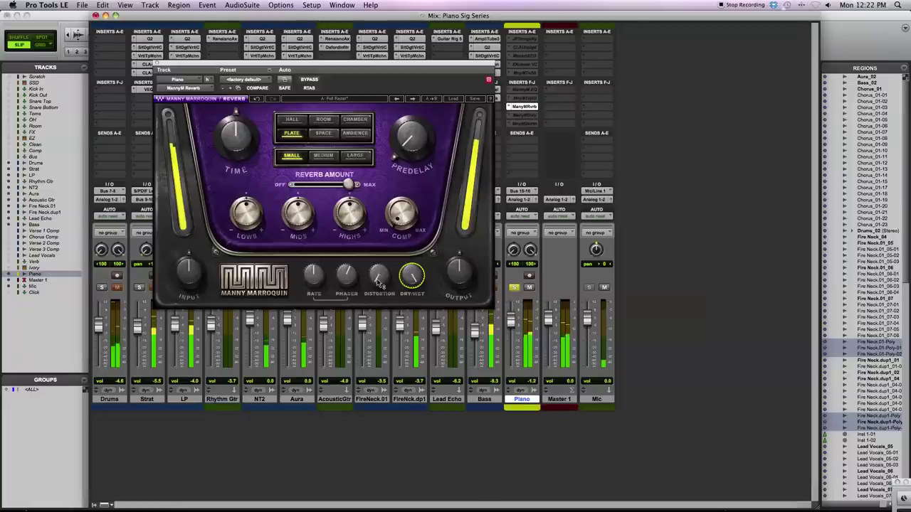
mouse_move(346, 277)
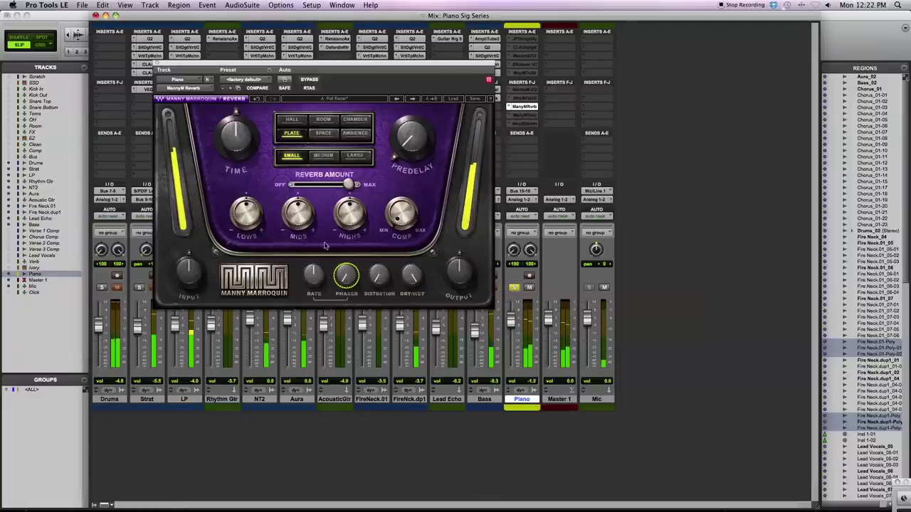
Switch the reverb type to Hall with Time at maximum, compare Large with Small, and ease the Time knob back
left_click(293, 123)
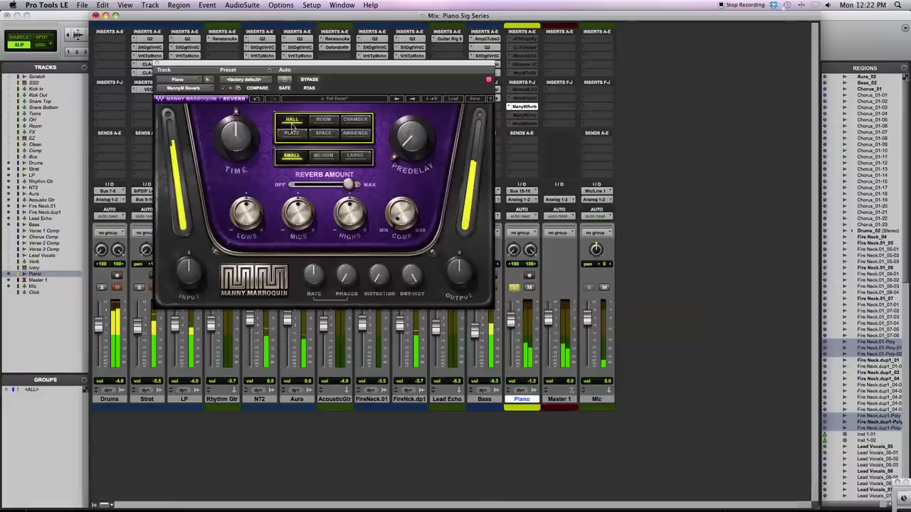
mouse_move(239, 137)
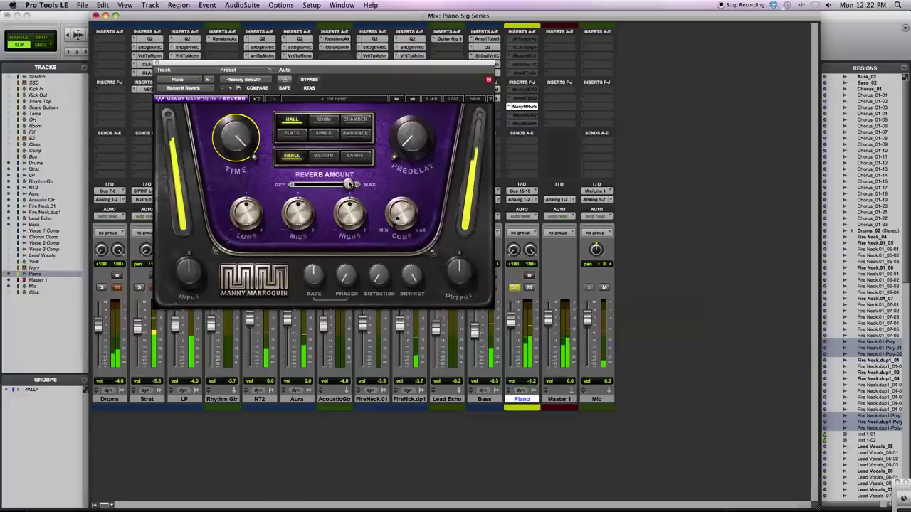
left_click(355, 156)
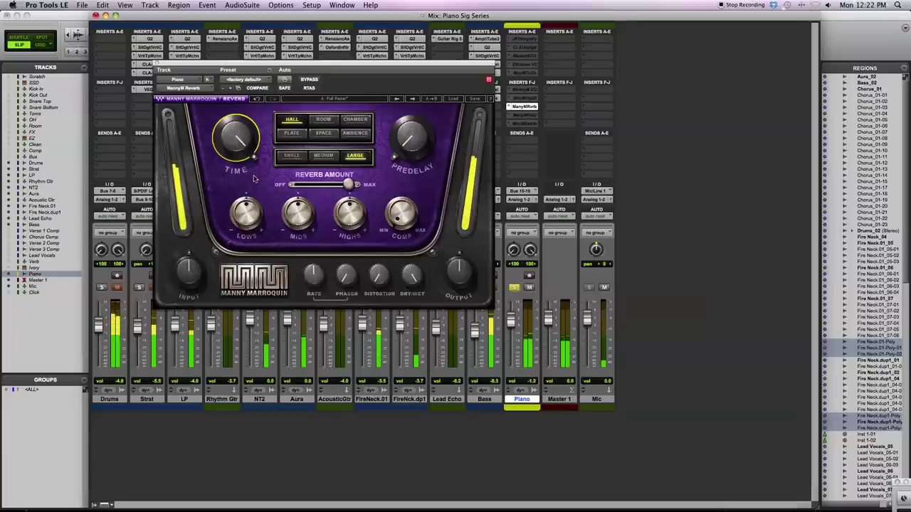
left_click(286, 156)
left_click_drag(223, 130, 254, 138)
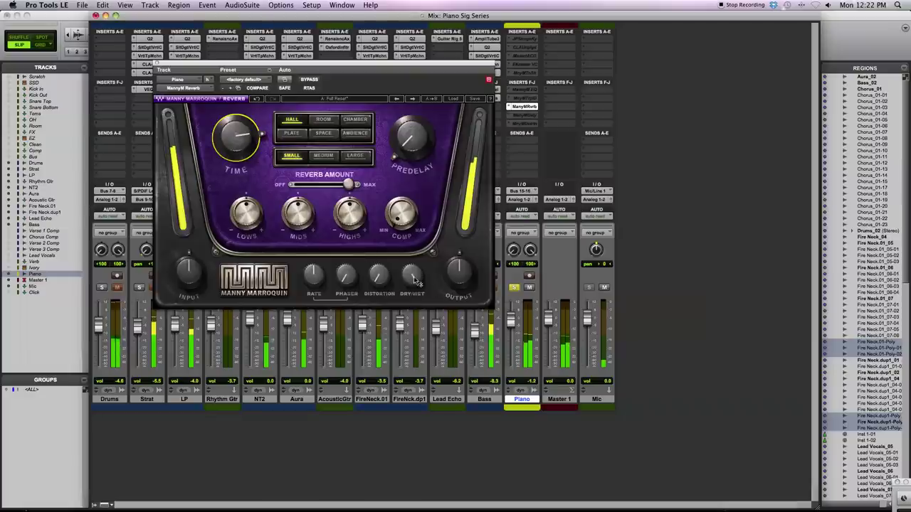
Blend in the dry piano by lowering Dry/Wet to about 27, then readjusting it to a setting below 50
mouse_move(417, 276)
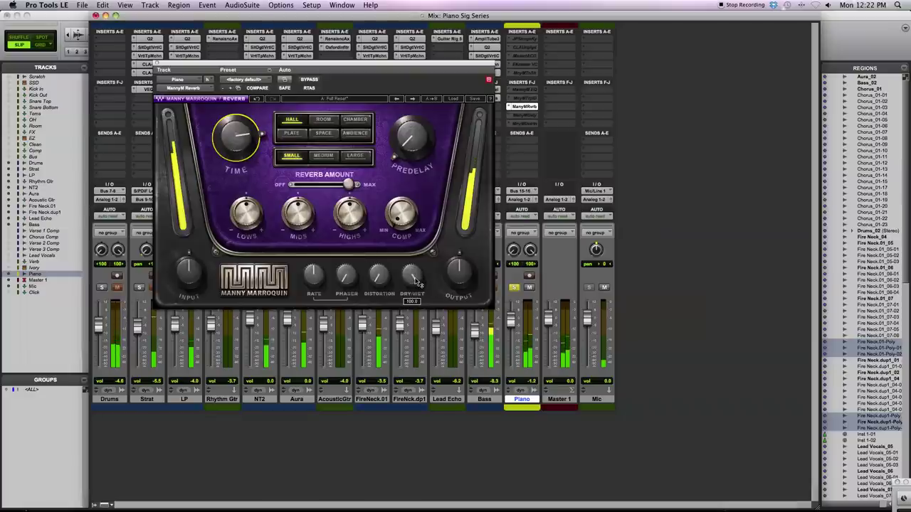
left_click_drag(419, 284, 419, 327)
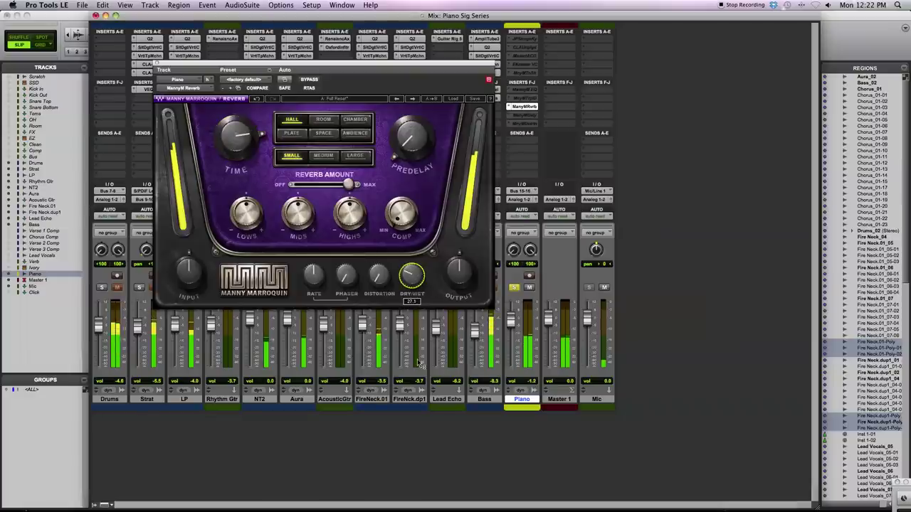
left_click_drag(417, 281, 417, 279)
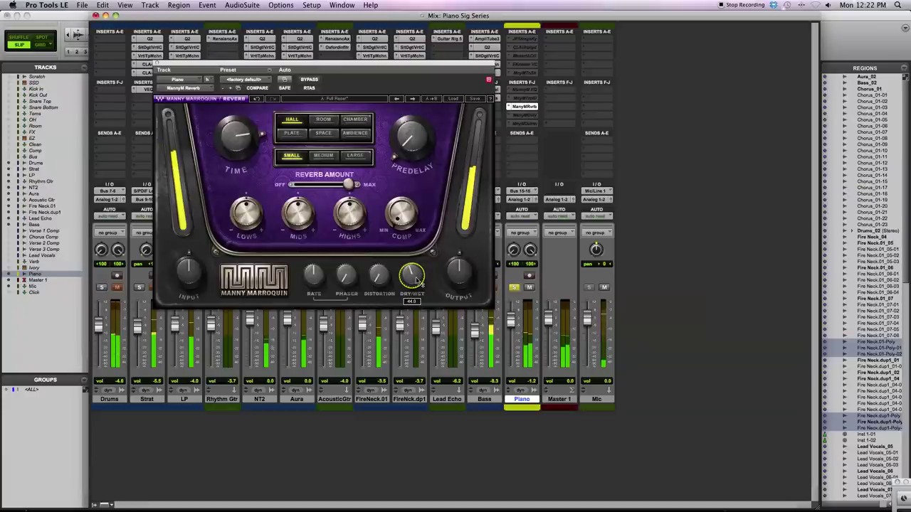
mouse_move(409, 223)
left_mouse_down()
mouse_move(421, 254)
mouse_move(409, 218)
left_mouse_up()
left_click_drag(411, 275, 417, 267)
Switch the reverb type to Room and then to Chamber, with Dry/Wet at 38.0
left_click(324, 121)
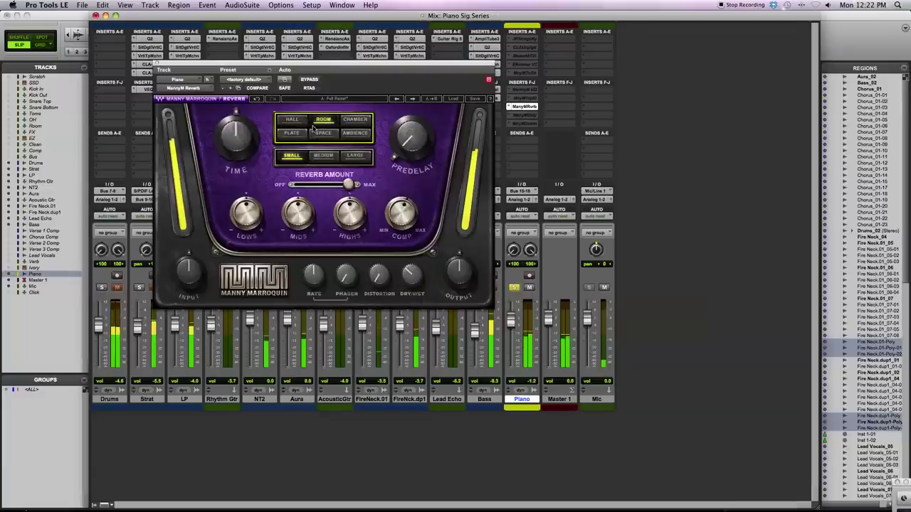
left_click(355, 120)
left_click(414, 278)
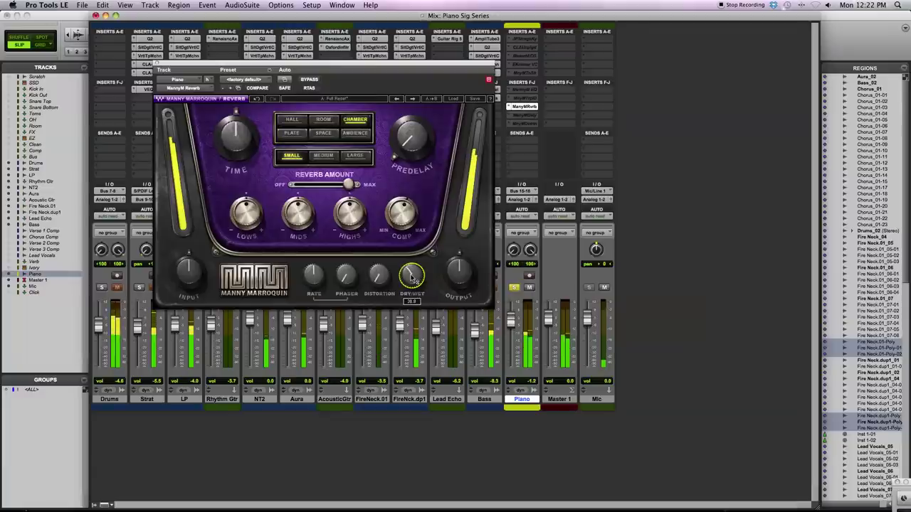
Raise the Piano fader to +1.0, unsolo the track within the full mix, and lower its fader to just below 0 dB
left_click_drag(511, 324, 510, 322)
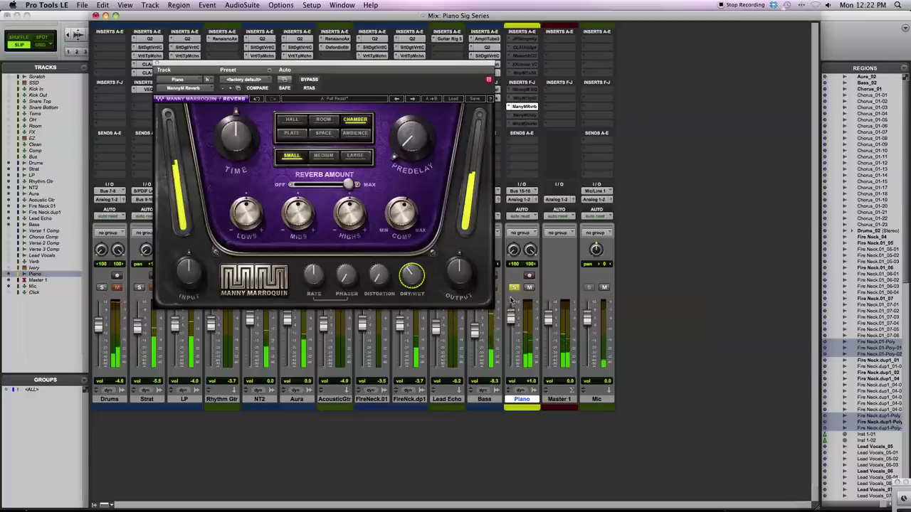
left_click(514, 288)
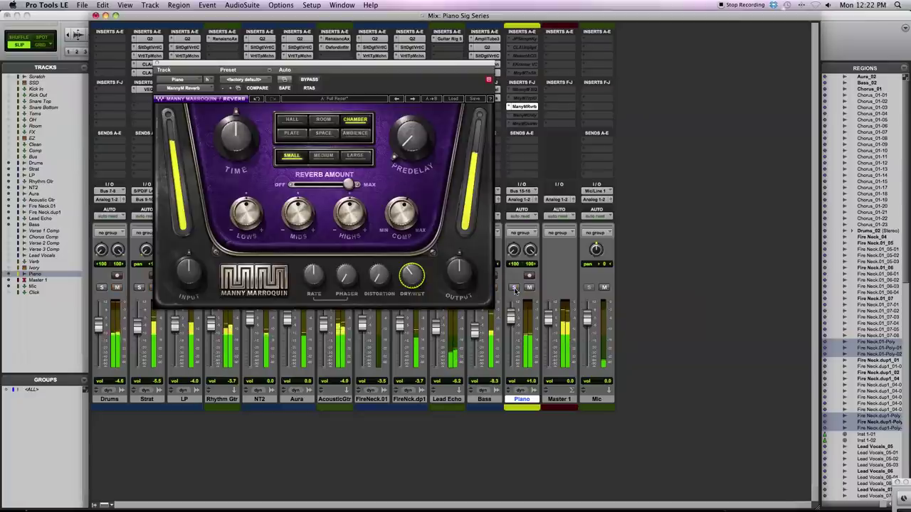
left_click_drag(511, 317, 510, 323)
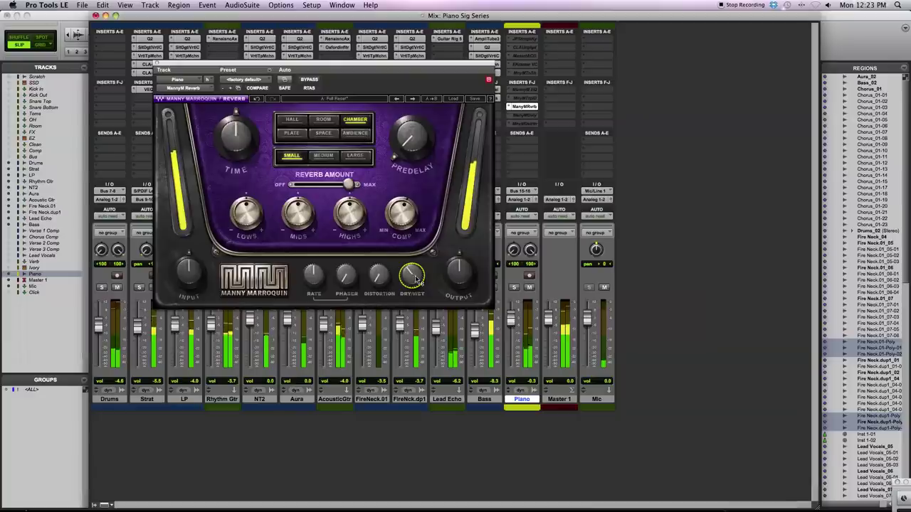
Set the reverb's Dry/Wet to 100, stop playback and solo the Piano track
mouse_move(417, 278)
key("space")
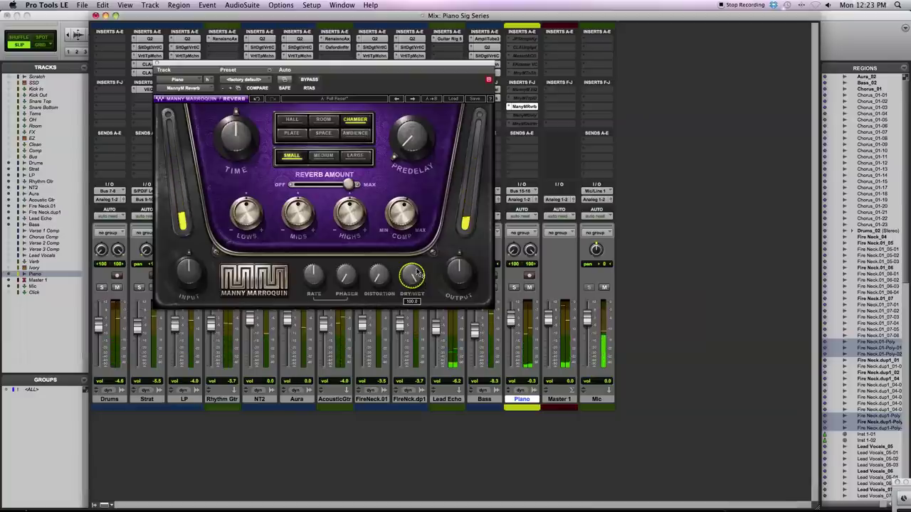
left_click(513, 287)
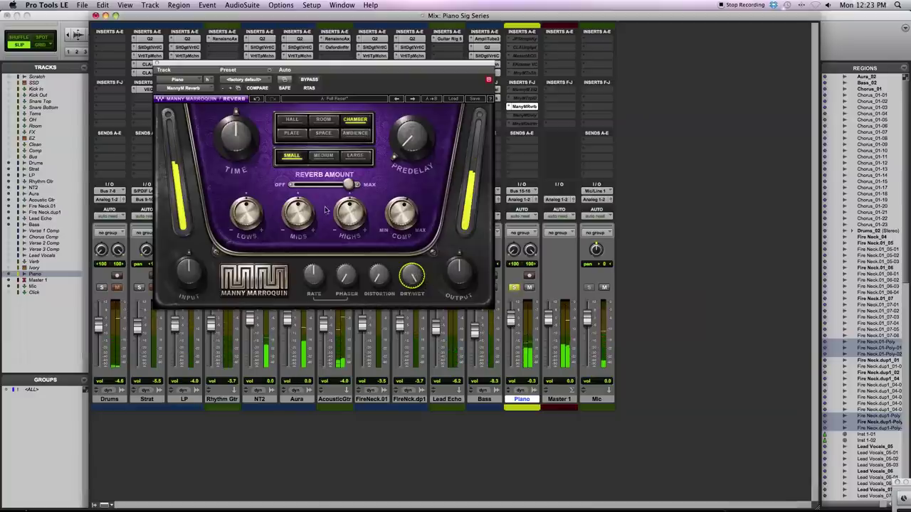
Set the wet reverb's Highs to 50.0 and Lows to about -17, and dial in its phaser amount and rate
mouse_move(350, 213)
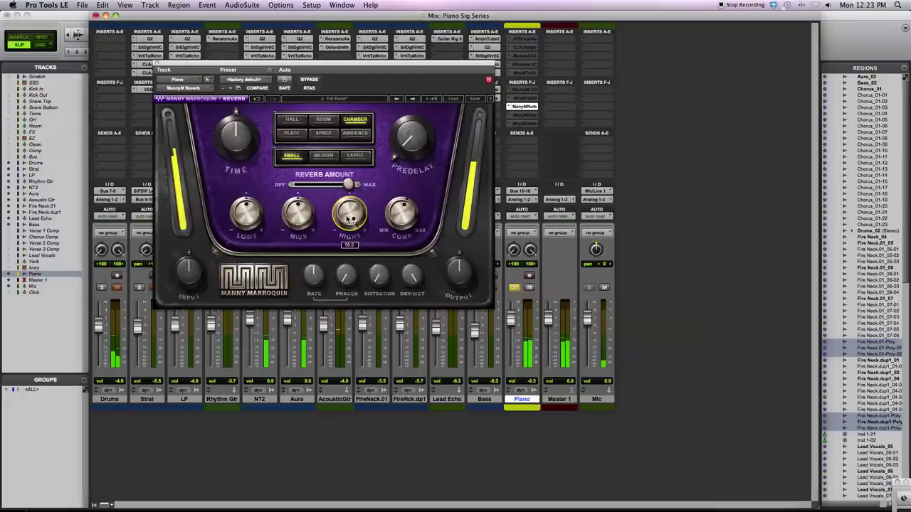
left_click_drag(350, 213, 243, 218)
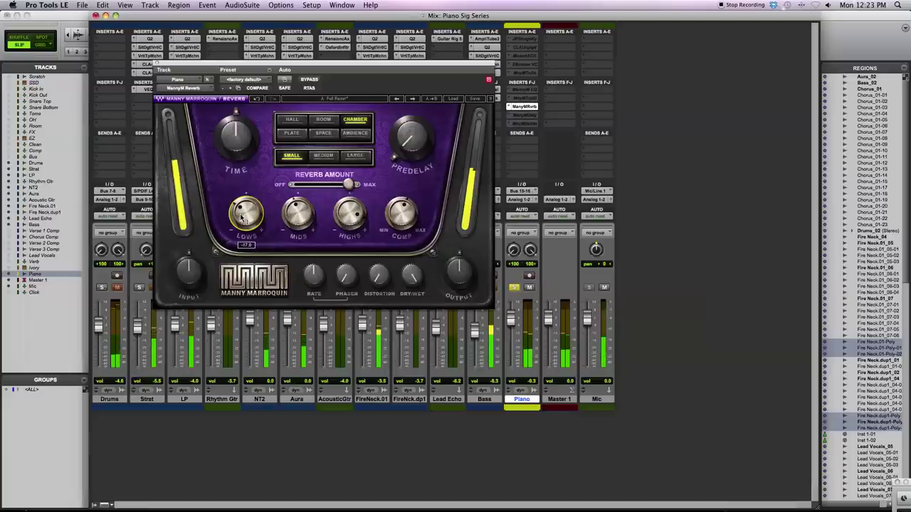
left_click_drag(342, 280, 306, 328)
left_click_drag(311, 280, 348, 277)
Blend the dry piano back in with Dry/Wet at about 43, and reduce Reverb Amount to about 75.8
mouse_move(412, 276)
left_mouse_down()
mouse_move(412, 302)
mouse_move(411, 278)
left_mouse_up()
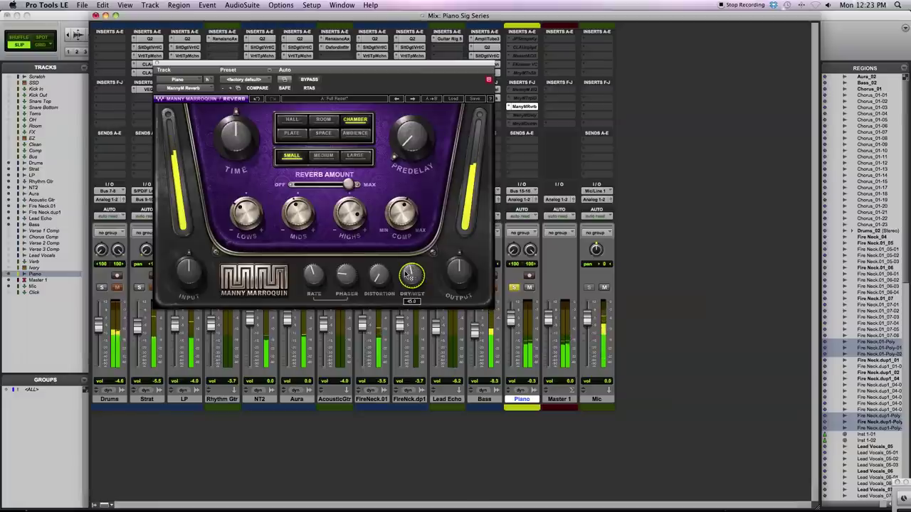
left_click_drag(412, 269, 414, 279)
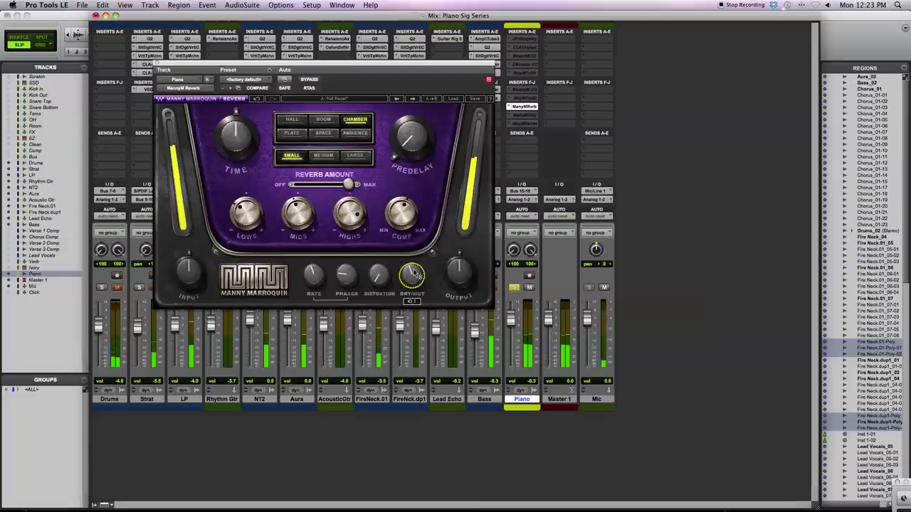
mouse_move(348, 184)
left_mouse_down()
mouse_move(322, 184)
mouse_move(336, 184)
left_mouse_up()
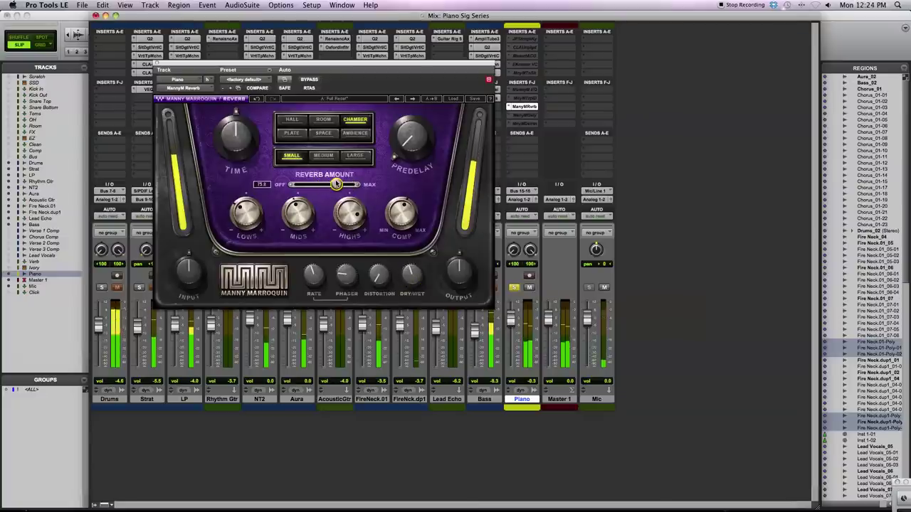
Audition the reverb's distortion up to 45.0, bring it down to 21.1, and stop playback
left_click_drag(379, 277, 378, 269)
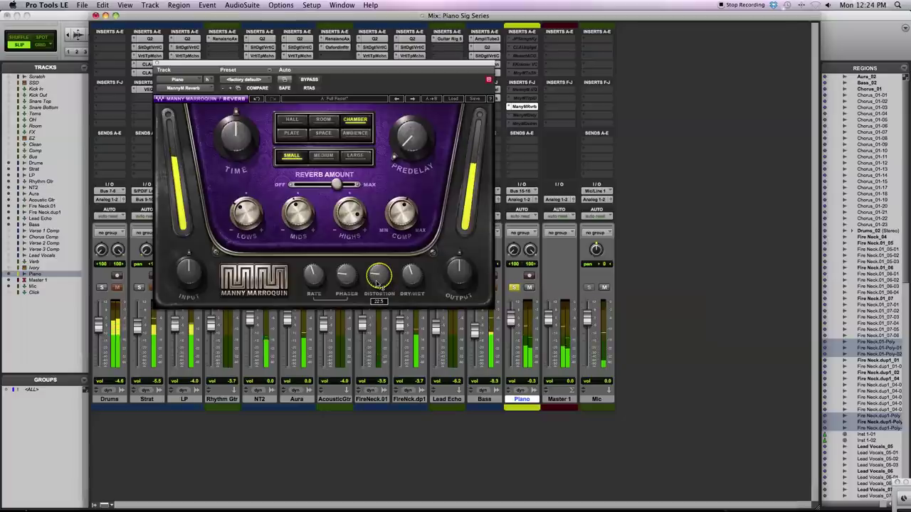
left_click_drag(378, 285, 378, 275)
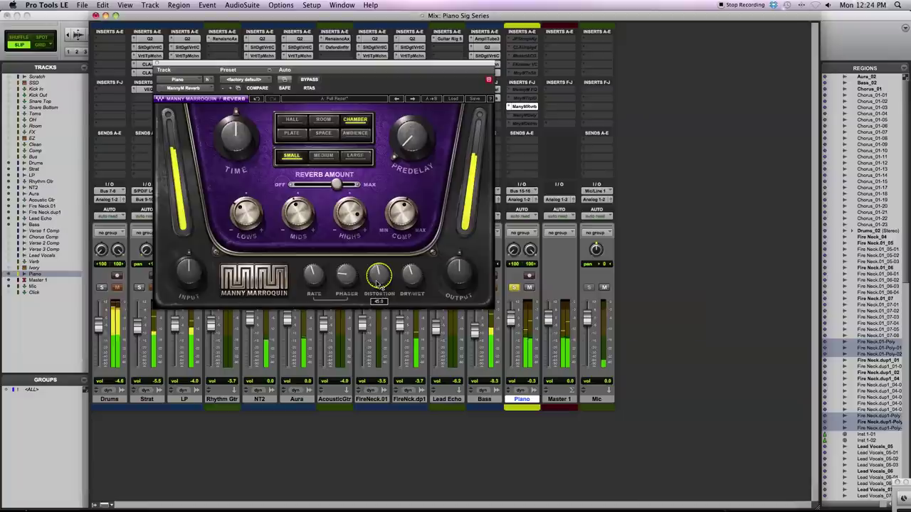
left_click_drag(378, 285, 379, 290)
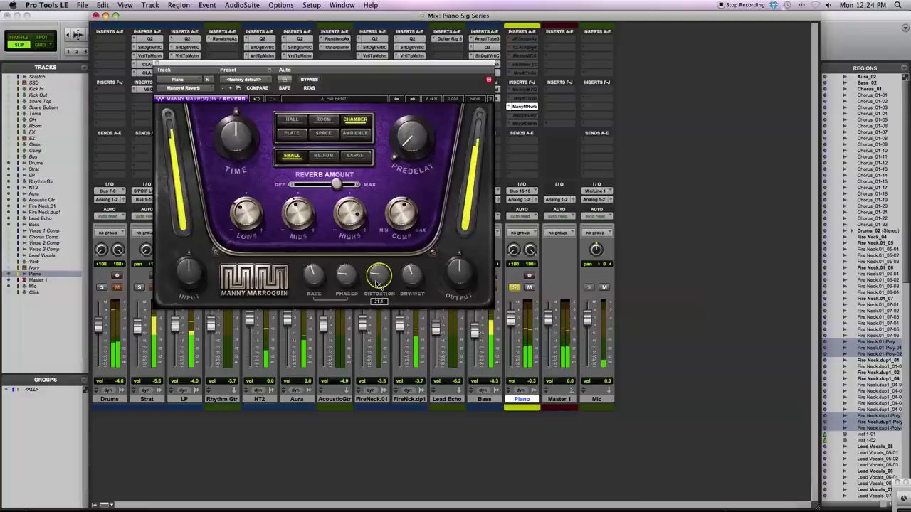
key("space")
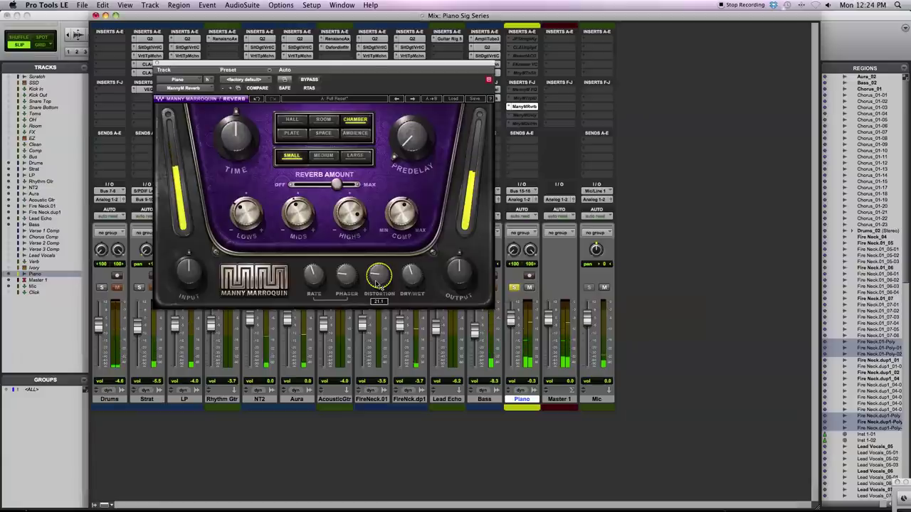
Make the Manny Marroquin Reverb insert inactive on the Piano track, then activate and open the Manny Marroquin Delay insert
left_click(151, 64)
right_click(528, 107)
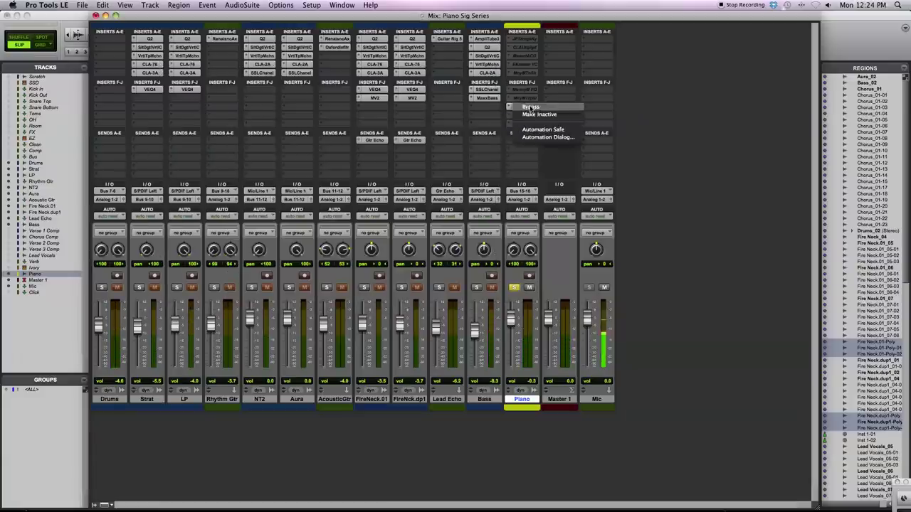
left_click(535, 115)
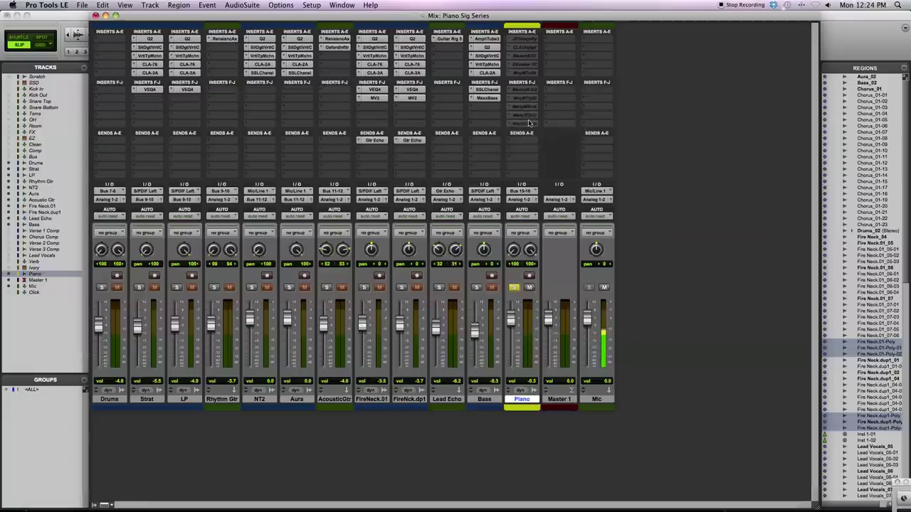
left_click(530, 115, "ctrl+super")
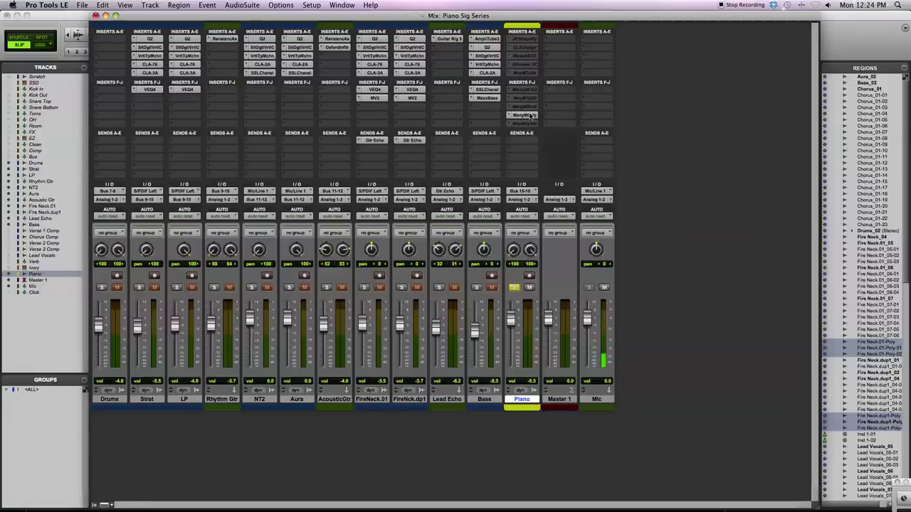
left_click(530, 115)
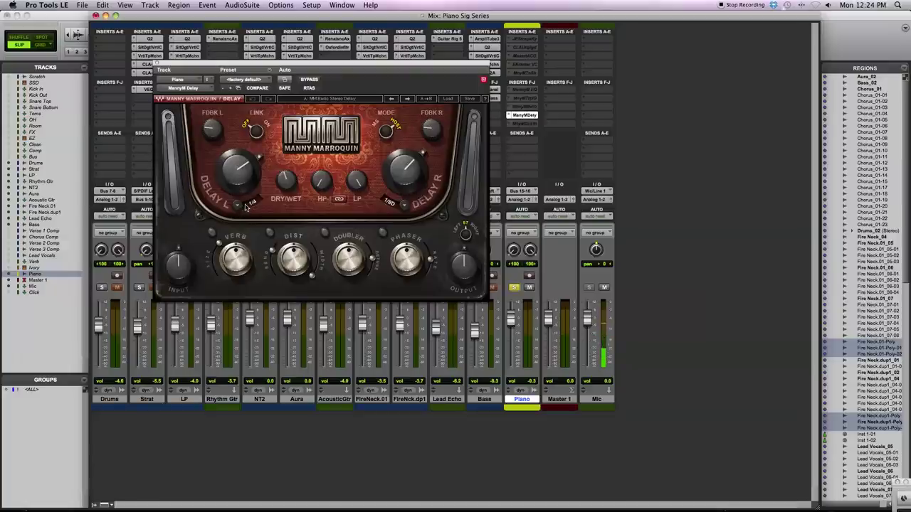
Try the delay's MS mode, return it to Host, and adjust Dry/Wet while the piano plays
left_click(395, 130)
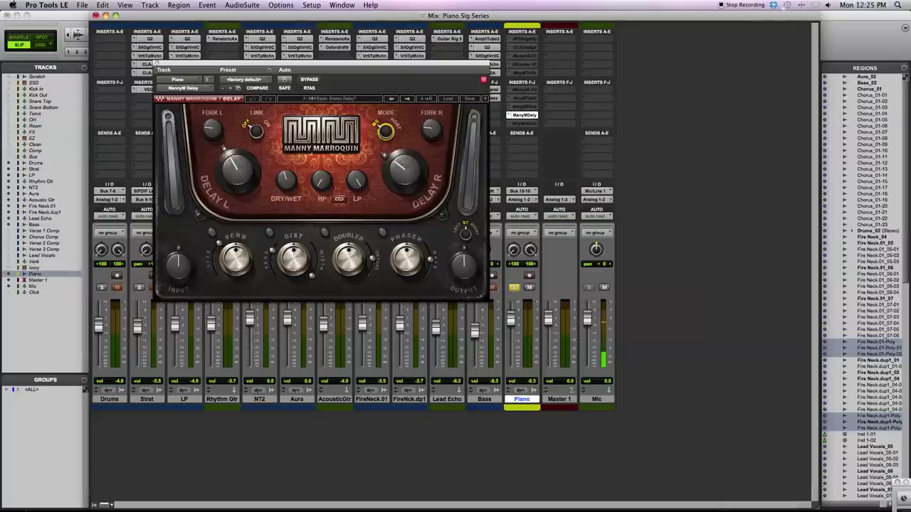
left_click(390, 130)
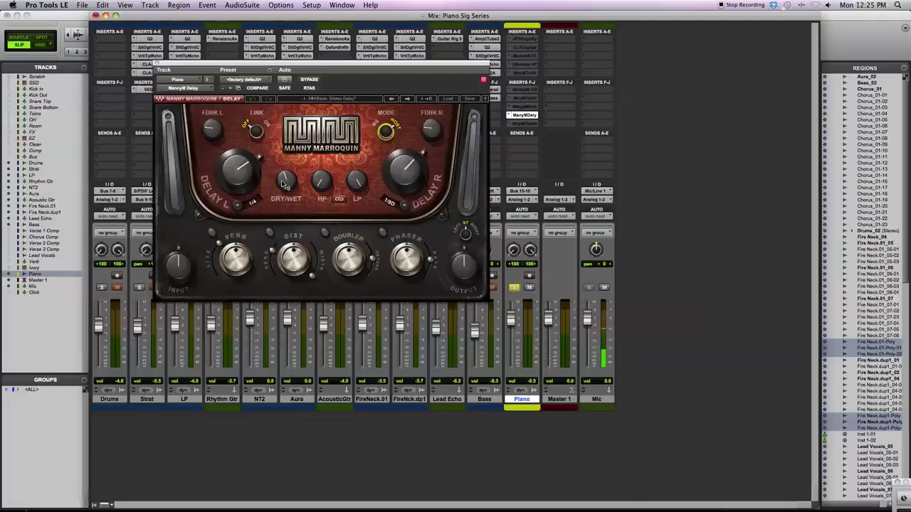
mouse_move(285, 178)
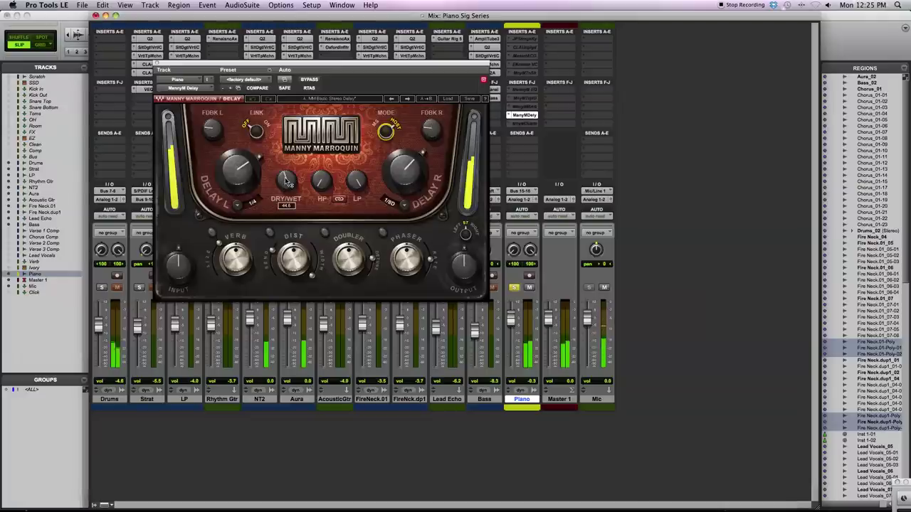
left_click_drag(288, 183, 287, 176)
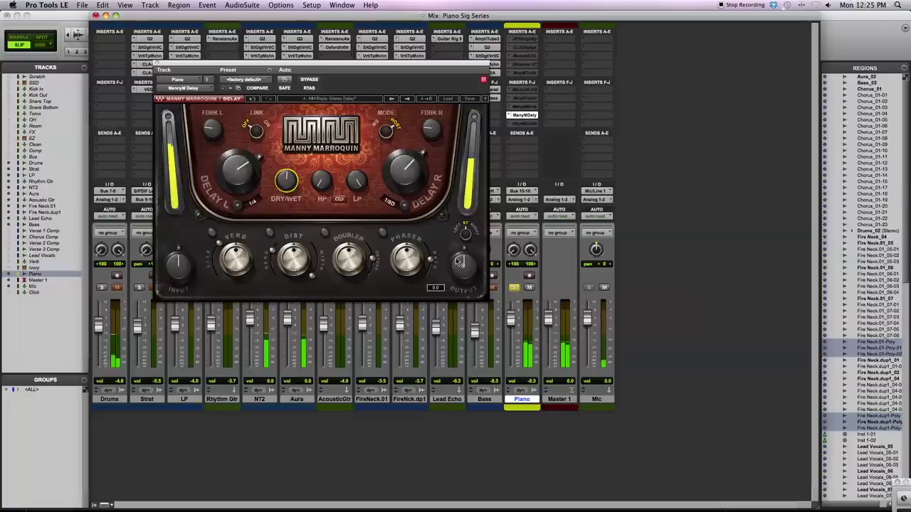
Sweep the delay's HP and LP filters and raise Dry/Wet to audition them, then reset the filters and lower the blend
left_click_drag(323, 187, 356, 178)
left_click(324, 182)
left_click_drag(357, 186, 369, 195)
left_click(410, 170)
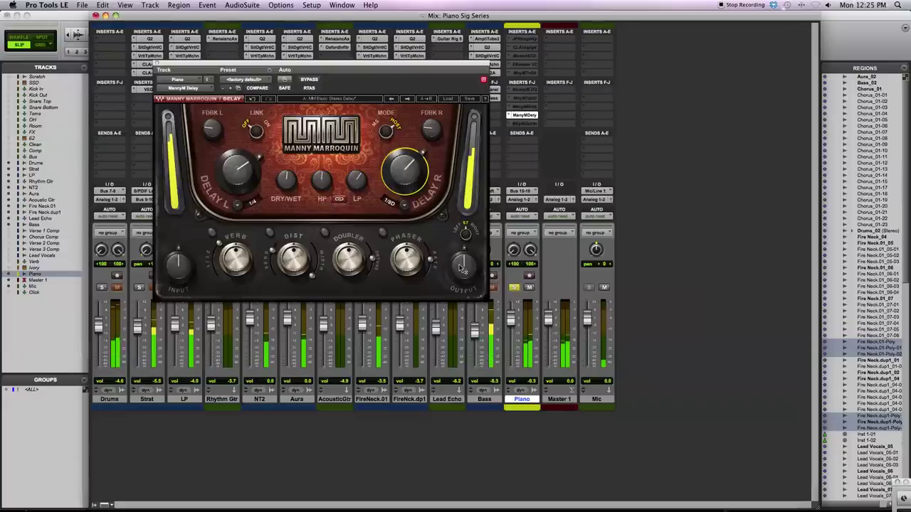
mouse_move(286, 180)
left_mouse_down()
mouse_move(291, 189)
mouse_move(291, 175)
mouse_move(283, 177)
left_mouse_up()
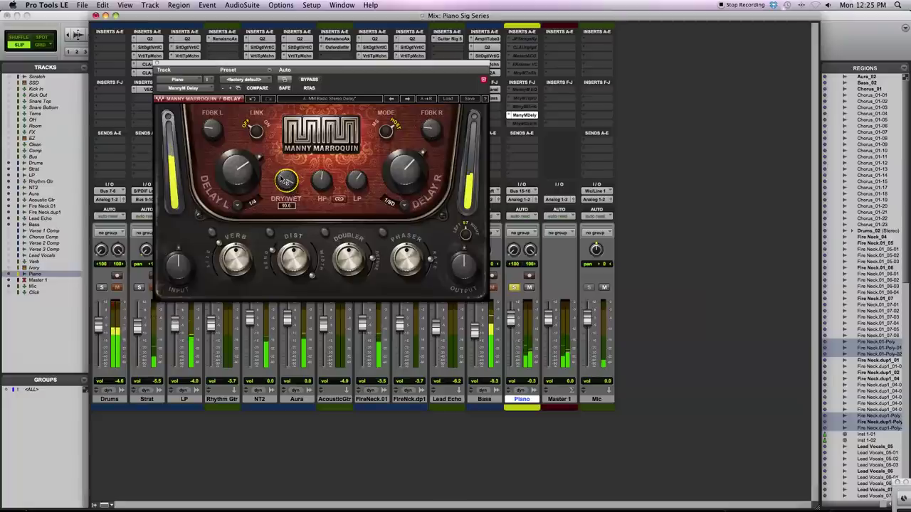
left_click_drag(285, 181, 285, 205)
left_click_drag(320, 179, 365, 178)
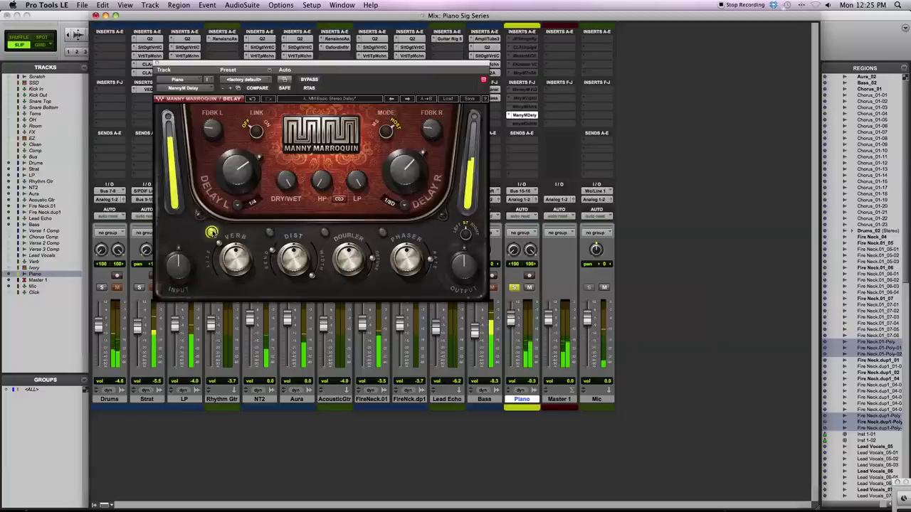
Enable the delay's Verb effect, audition its amount up to 100.0, and vary its size at settings including 73.8
mouse_move(238, 266)
left_mouse_down()
mouse_move(238, 233)
mouse_move(234, 265)
left_mouse_up()
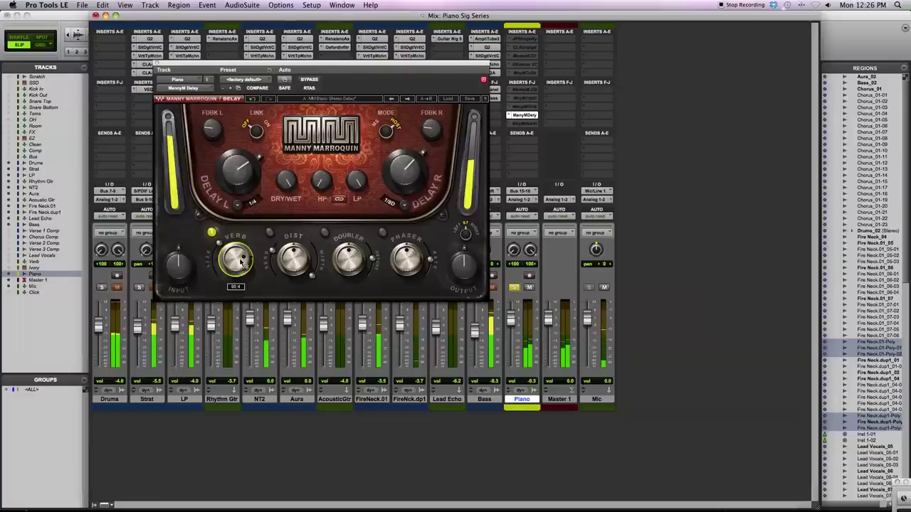
mouse_move(242, 263)
left_mouse_down()
mouse_move(212, 266)
mouse_move(232, 253)
left_mouse_up()
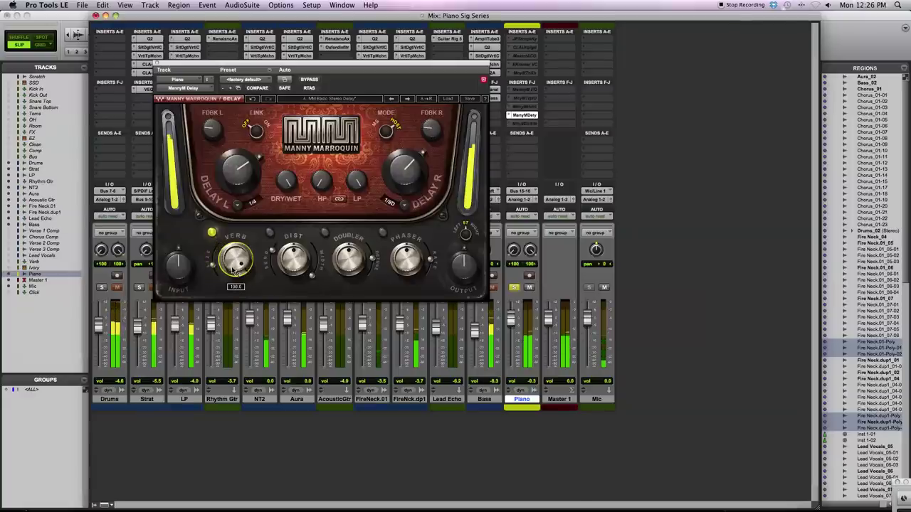
left_click_drag(212, 266, 233, 235)
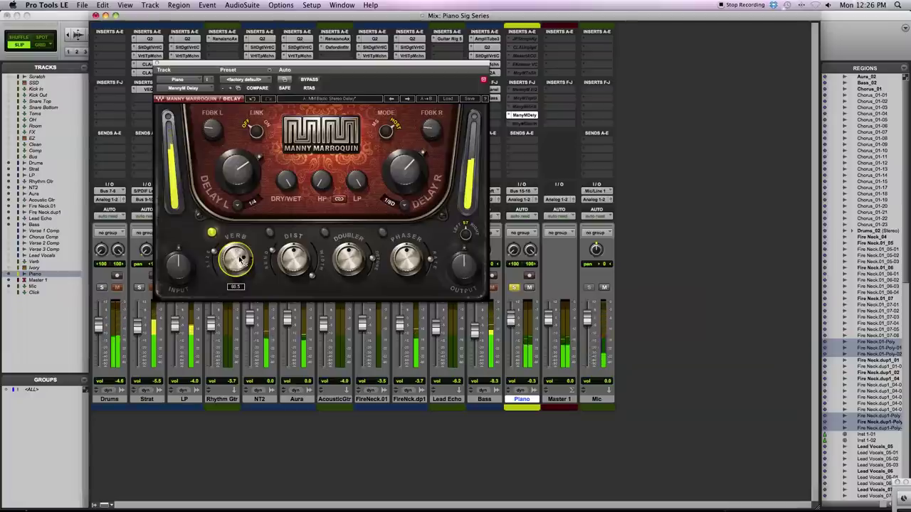
left_click_drag(213, 253, 244, 280)
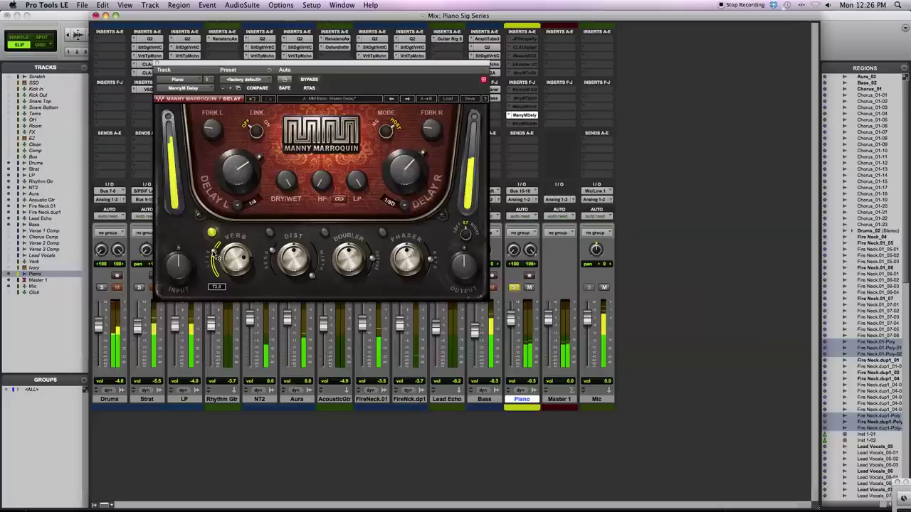
mouse_move(214, 256)
left_mouse_down()
mouse_move(214, 265)
mouse_move(235, 265)
mouse_move(235, 276)
mouse_move(235, 243)
mouse_move(215, 241)
left_mouse_up()
Swap the delay's Verb effect for Dist, rebalance Dry/Wet, and set the distortion amount to 52.7
left_click(270, 232)
left_click(212, 232)
mouse_move(293, 260)
left_mouse_down()
mouse_move(297, 274)
mouse_move(291, 266)
left_mouse_up()
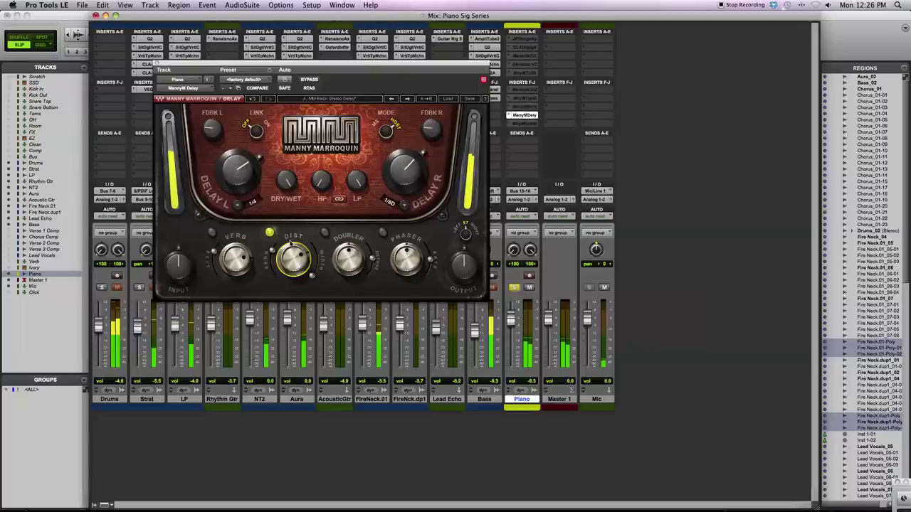
left_click_drag(287, 180, 286, 189)
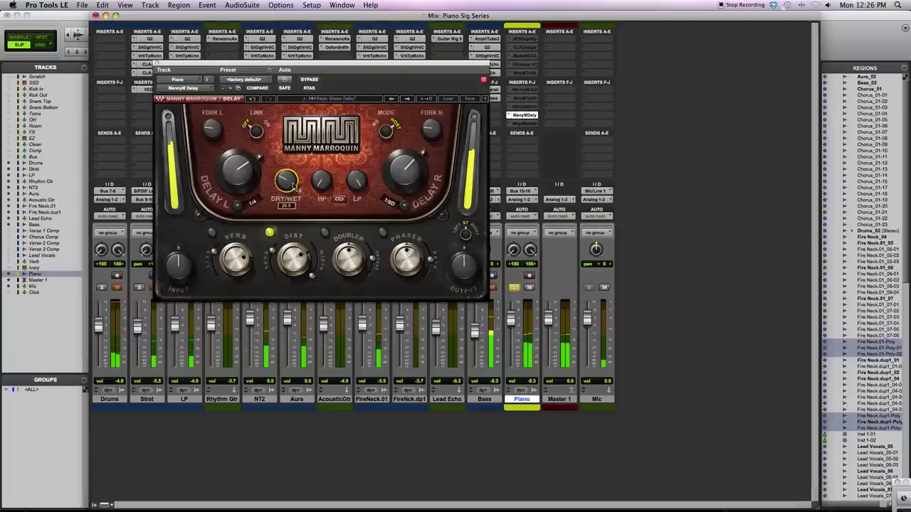
left_click_drag(296, 251, 304, 261)
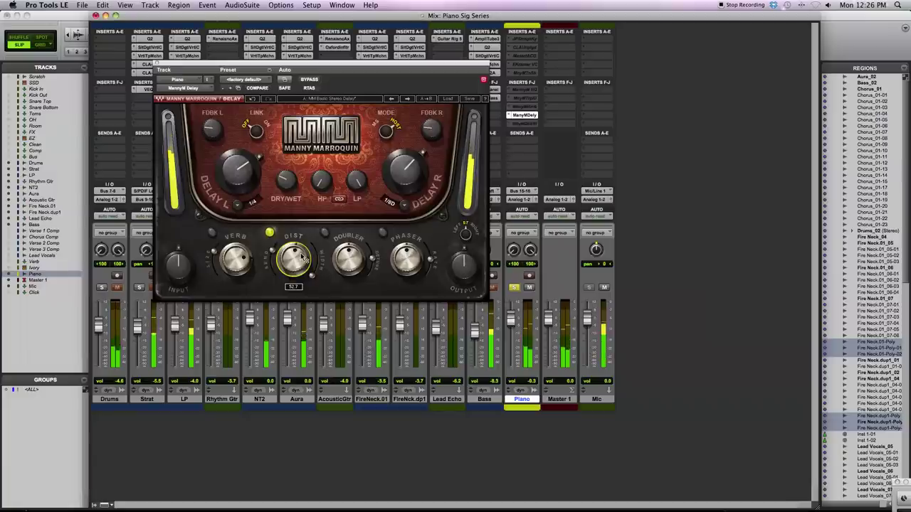
Audition a wetter distorted delay and adjust both outer Dist sliders, with the right one at about 97.7
mouse_move(288, 181)
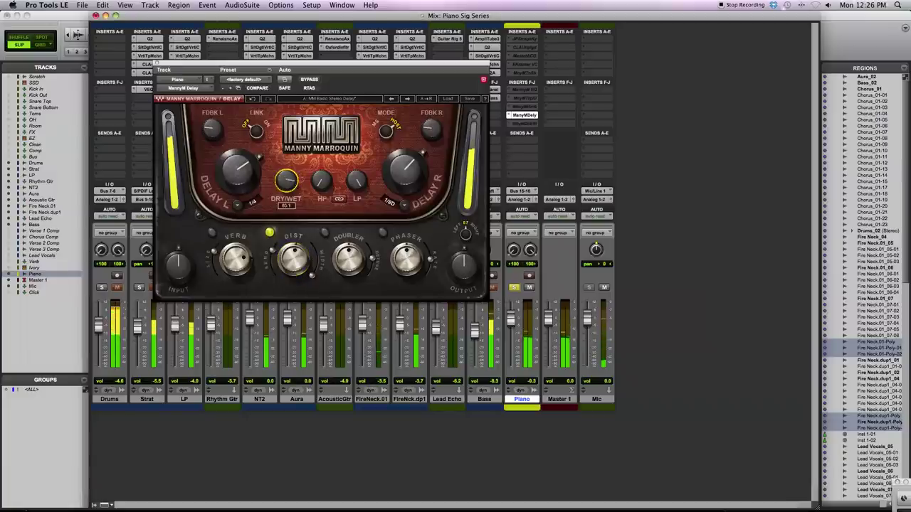
mouse_move(277, 257)
left_mouse_down()
mouse_move(277, 265)
mouse_move(278, 242)
left_mouse_up()
mouse_move(314, 281)
left_mouse_down()
mouse_move(314, 267)
mouse_move(314, 281)
left_mouse_up()
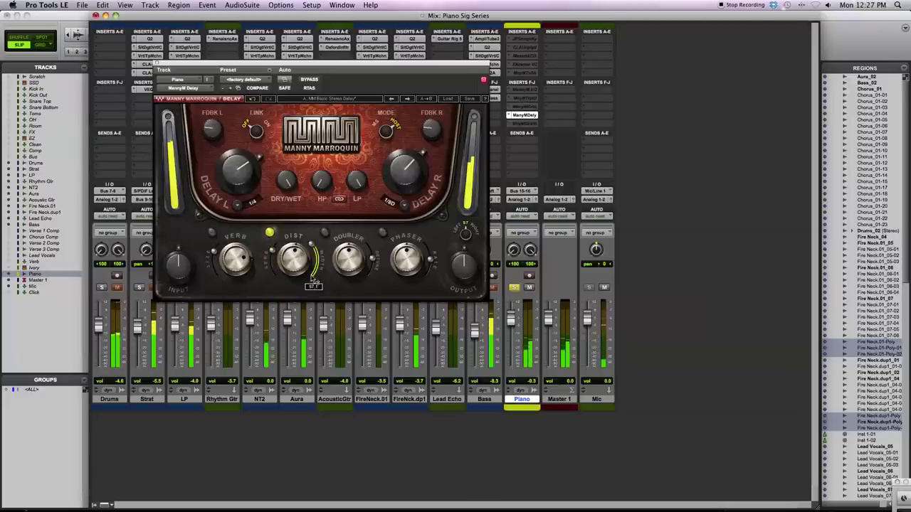
Turn off the Dist effect, enable Doubler, and audition low and high detune settings up to about 85
left_click(270, 233)
left_click(324, 232)
left_click_drag(371, 265, 371, 245)
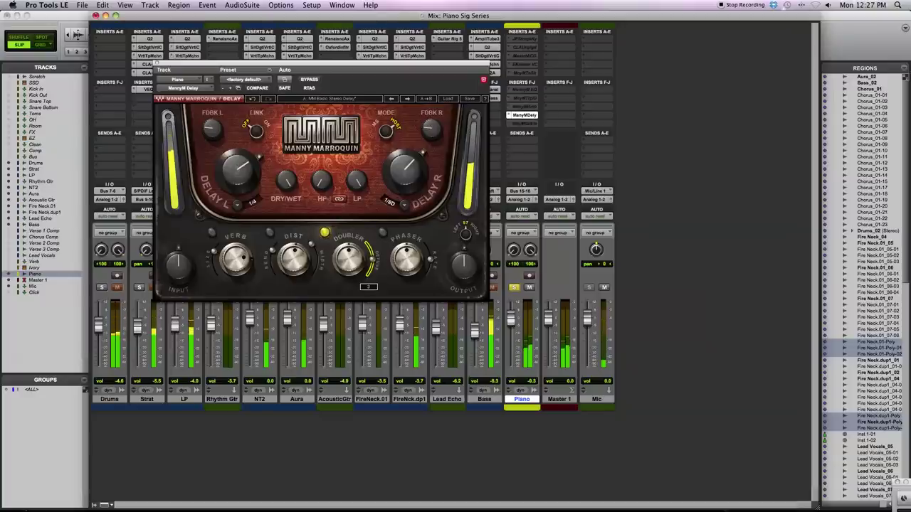
left_click_drag(372, 258, 367, 246)
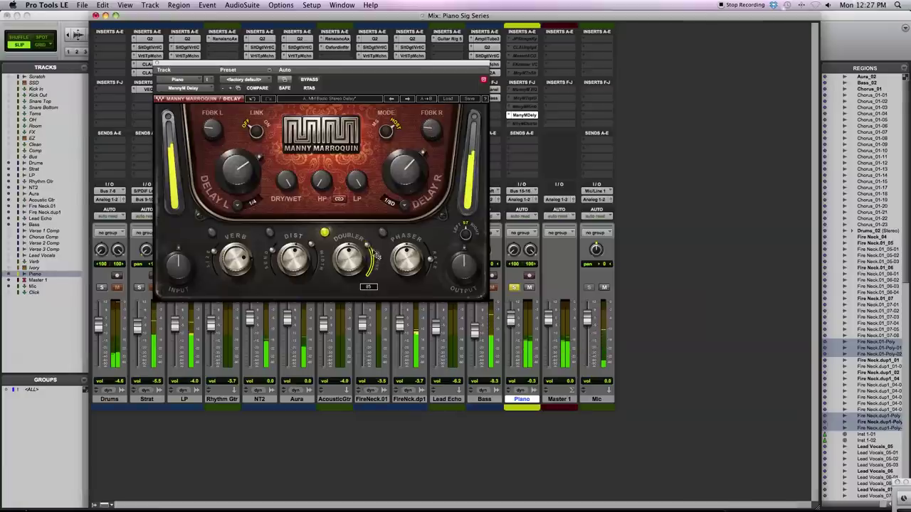
left_click_drag(372, 253, 373, 274)
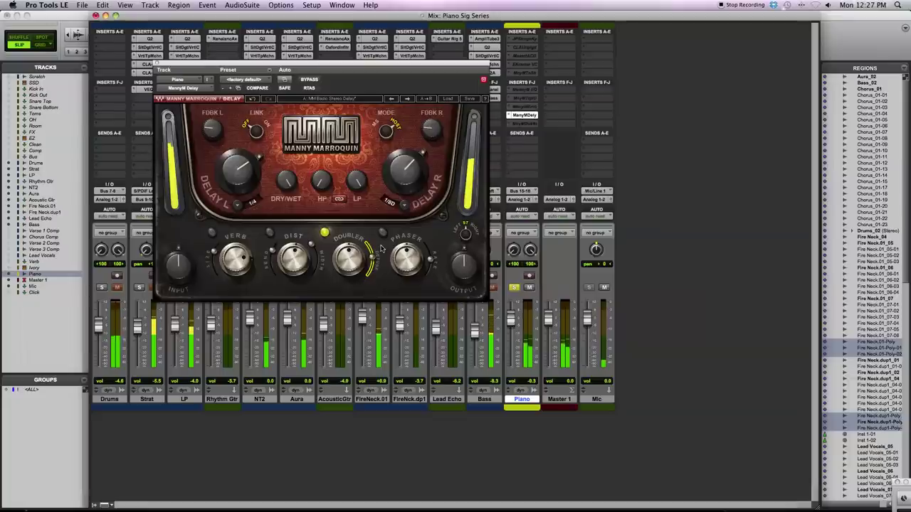
Sweep the Doubler amount from near zero up to about 59, and enable the Phaser effect
left_click(340, 258)
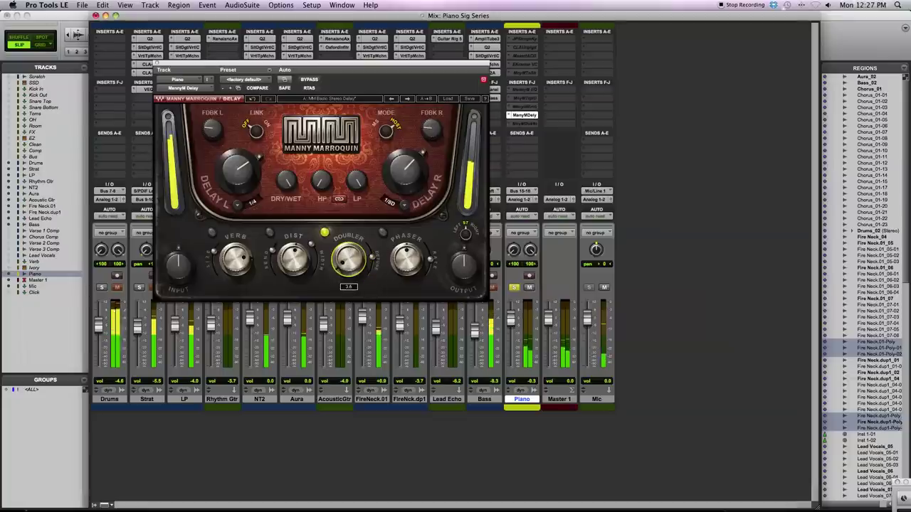
left_click_drag(341, 259, 342, 265)
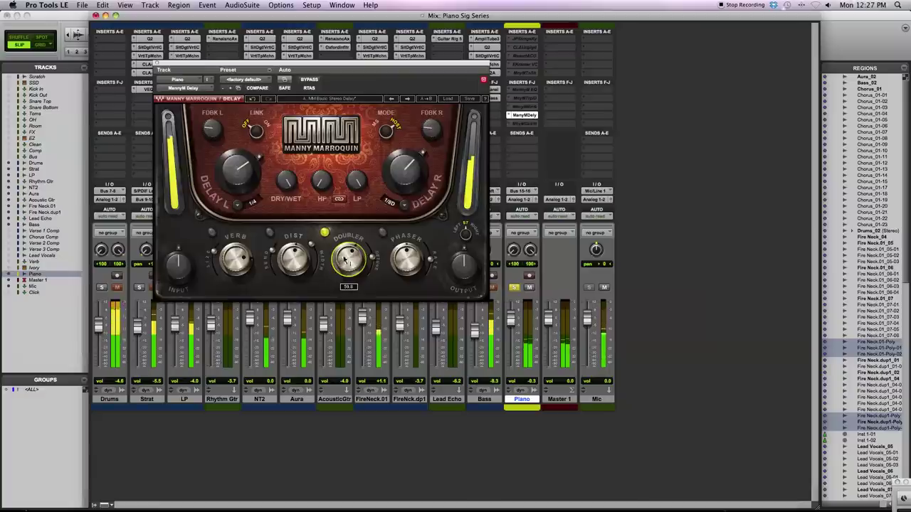
left_click(382, 232)
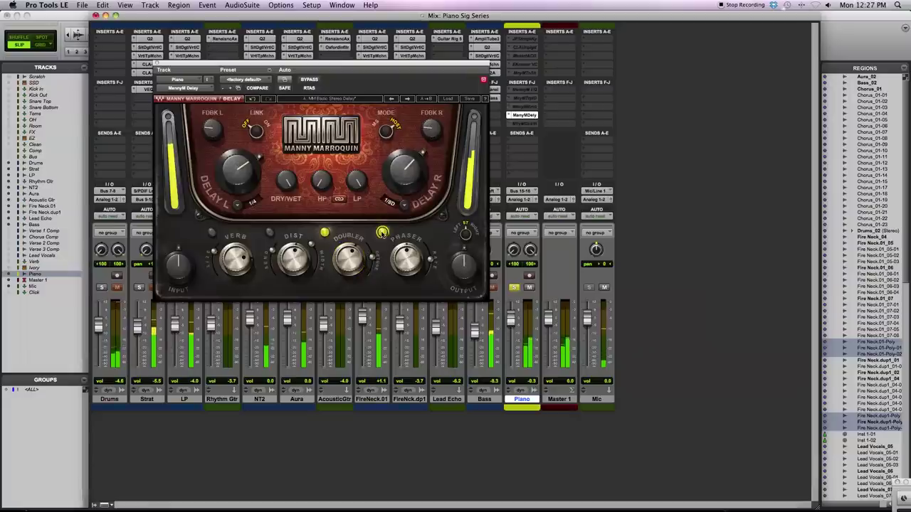
Turn off the Doubler, audition low and high Phaser amounts, and adjust the Phaser's side control and the Dry/Wet blend
left_click(324, 234)
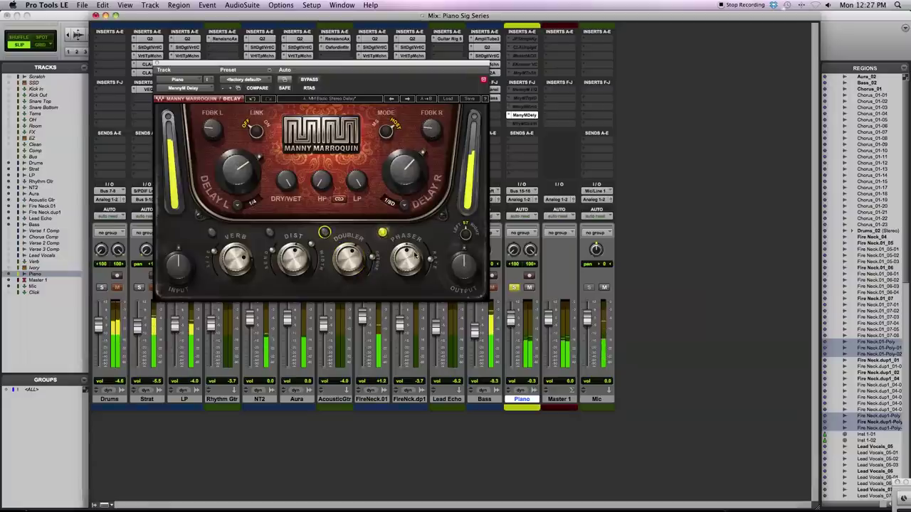
left_click_drag(406, 259, 406, 288)
left_click_drag(407, 255, 406, 235)
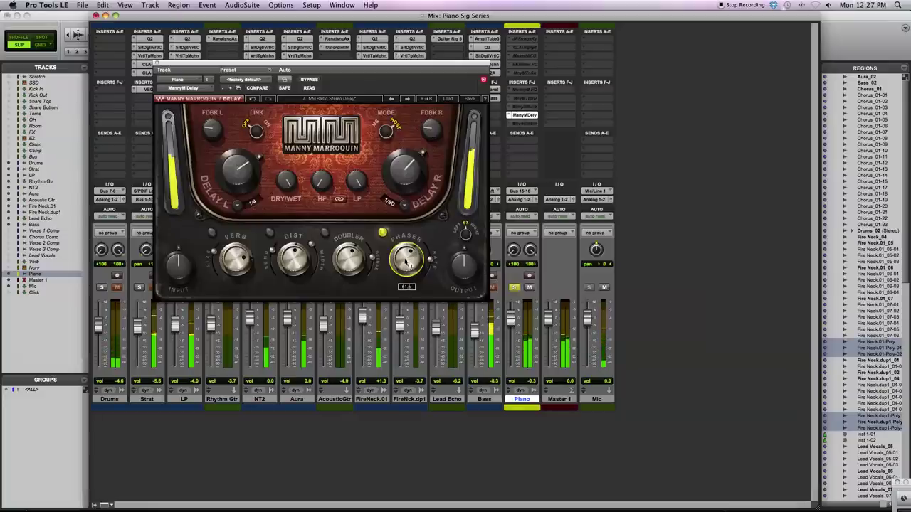
left_click_drag(433, 262, 401, 259)
left_click_drag(286, 181, 283, 182)
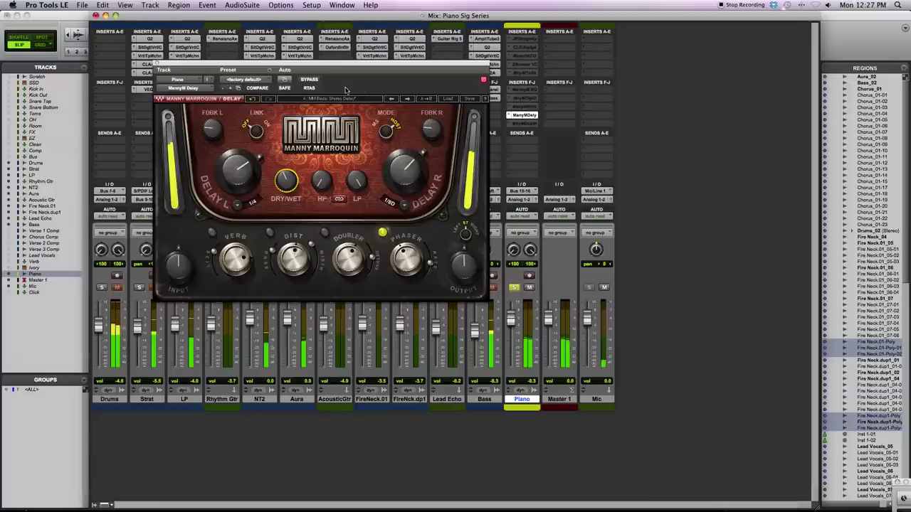
Combine Verb and Doubler with the Phaser, briefly auditioning Dist, and set the Doubler amount to 24.0
left_click(324, 233)
left_click(269, 233)
left_click(212, 233)
left_click_drag(293, 260, 294, 283)
left_click(270, 232)
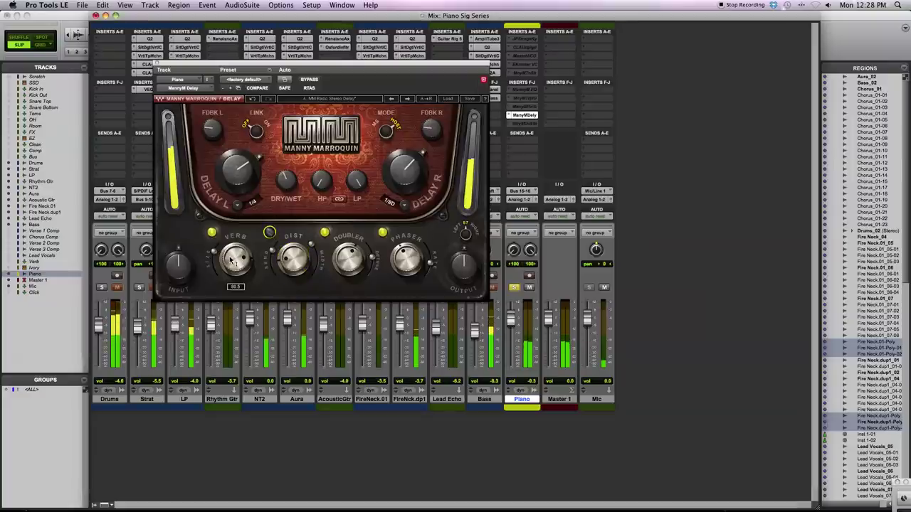
left_click(349, 262)
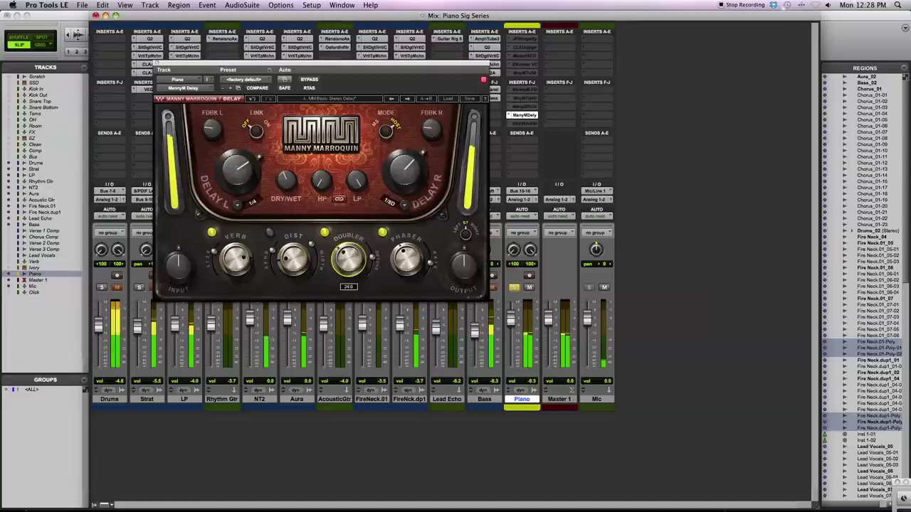
Make the Piano track's Manny Marroquin Delay inactive, then activate and open the Manny Marroquin Distortion insert
right_click(540, 120)
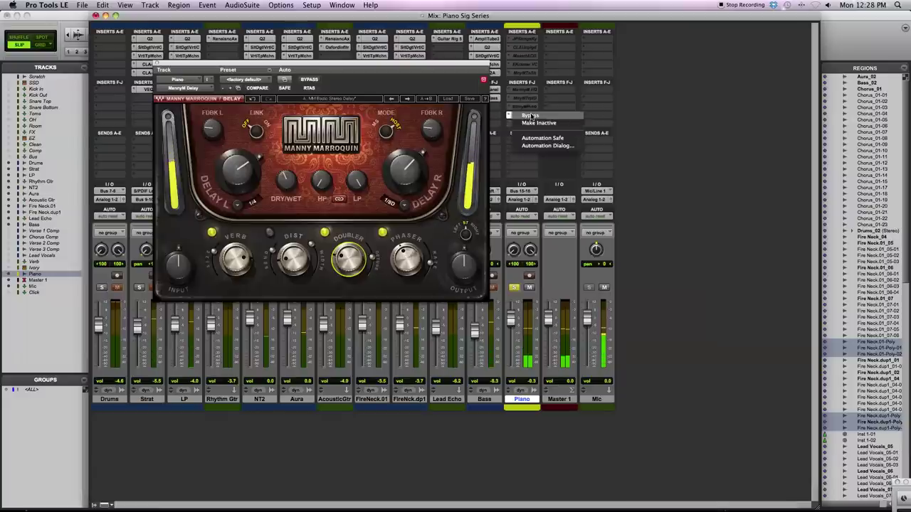
left_click(535, 125)
right_click(536, 126)
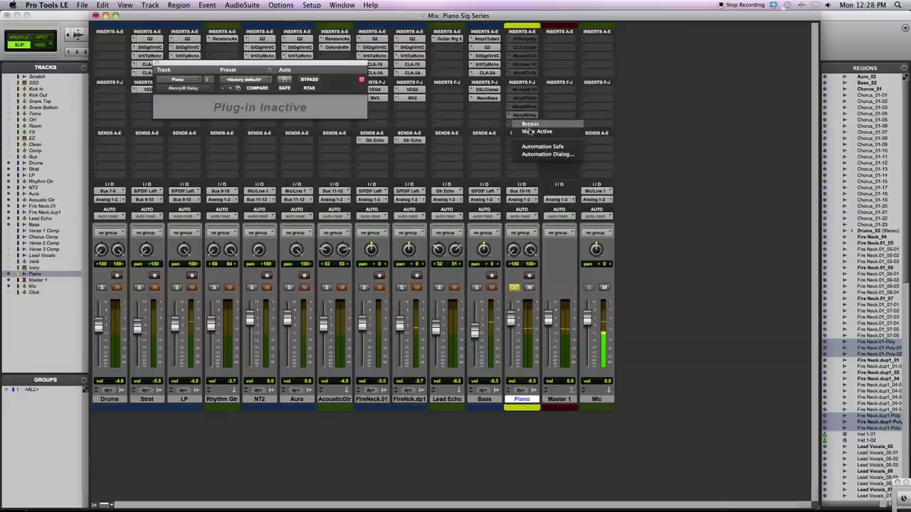
left_click(527, 132)
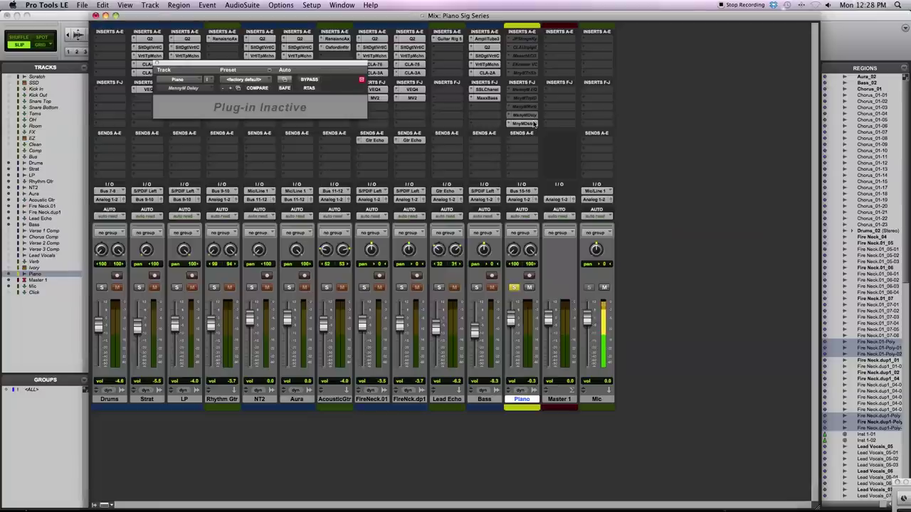
left_click(532, 124)
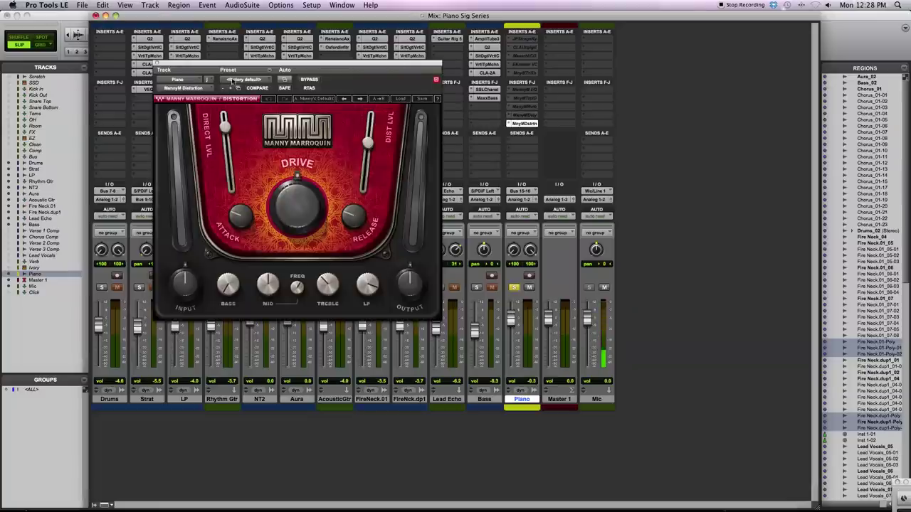
Rebalance the distortion blend by lowering Direct Level nearly to minimum and readjusting Dist Level
mouse_move(289, 215)
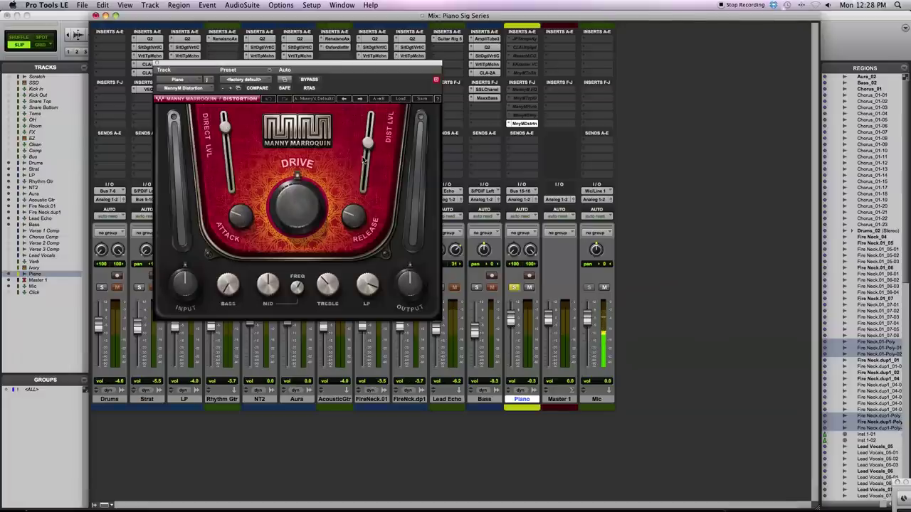
left_click_drag(225, 132, 225, 139)
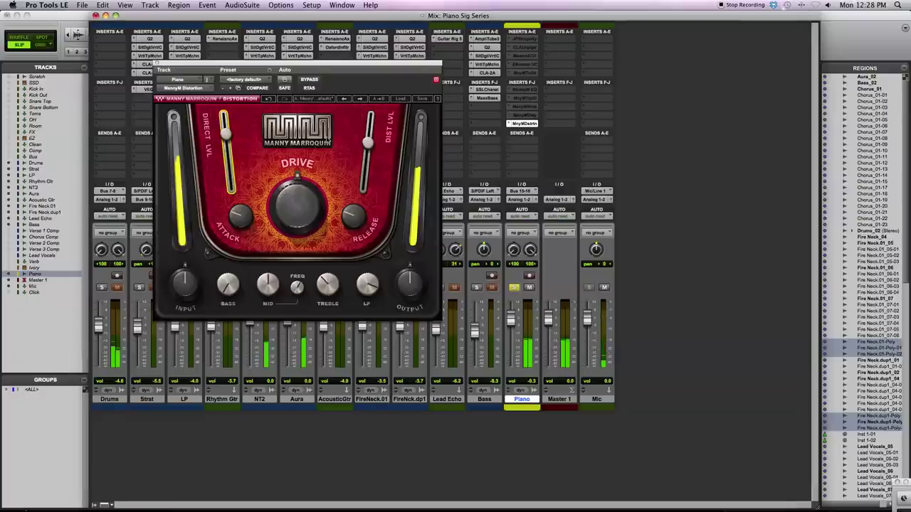
mouse_move(370, 144)
left_mouse_down()
mouse_move(364, 189)
mouse_move(367, 151)
left_mouse_up()
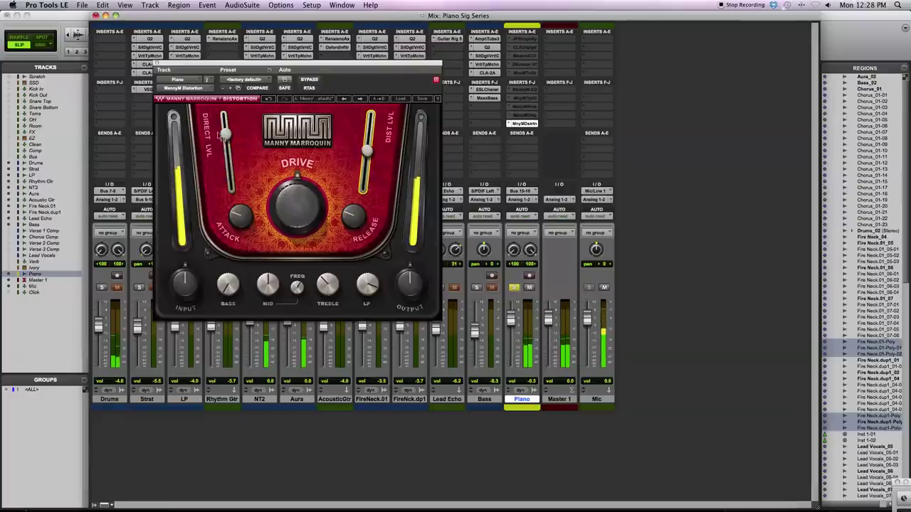
left_click_drag(225, 135, 231, 184)
left_click_drag(367, 150, 370, 157)
Audition different Drive amounts and adjust Dist Level to about 54.8
left_click_drag(306, 192, 293, 219)
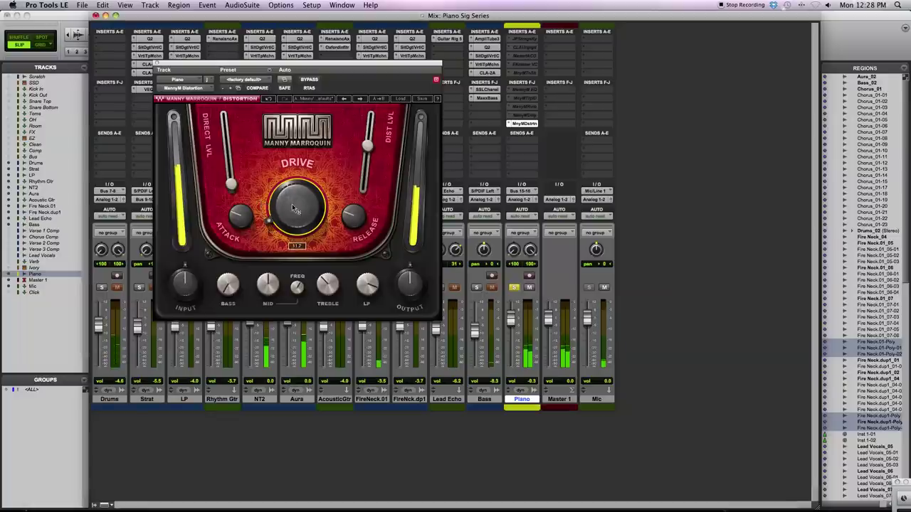
left_click_drag(367, 146, 367, 149)
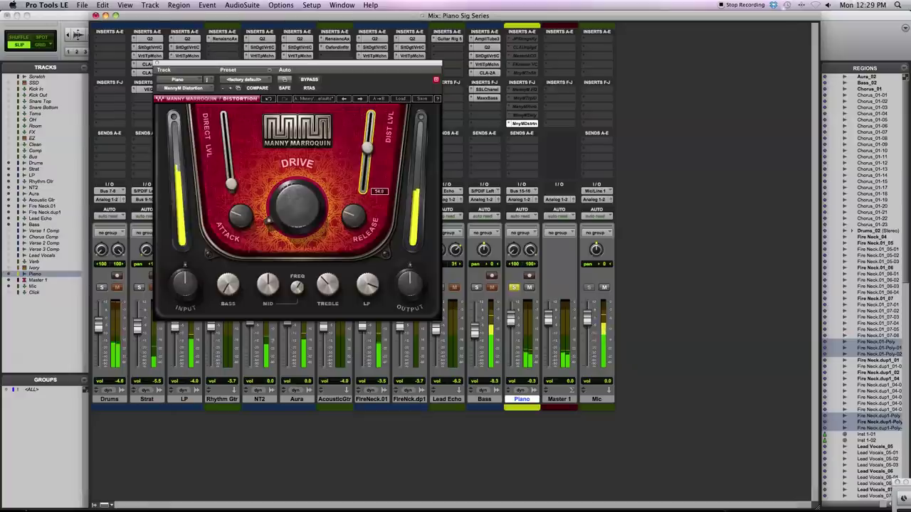
left_click_drag(290, 208, 253, 219)
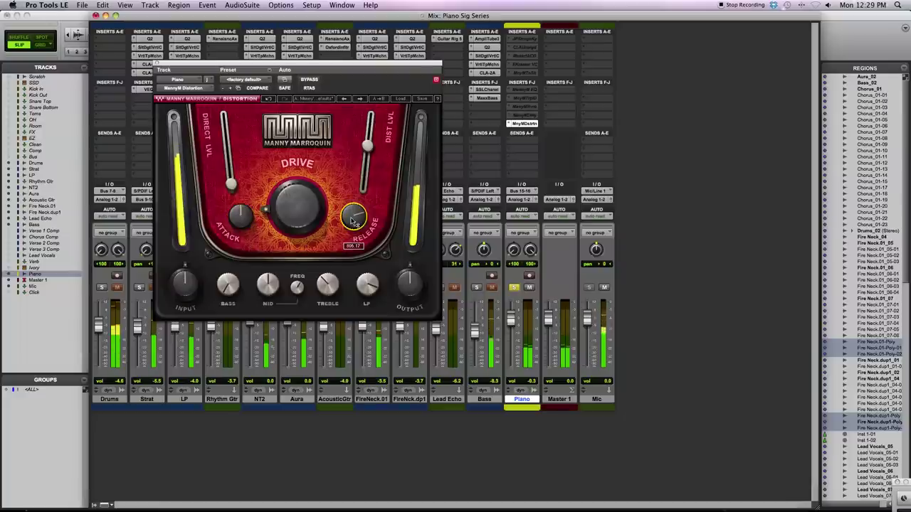
Reduce Drive, shorten the Release, and audition the Attack from 0.1 up to a slower setting
left_click_drag(354, 216, 354, 229)
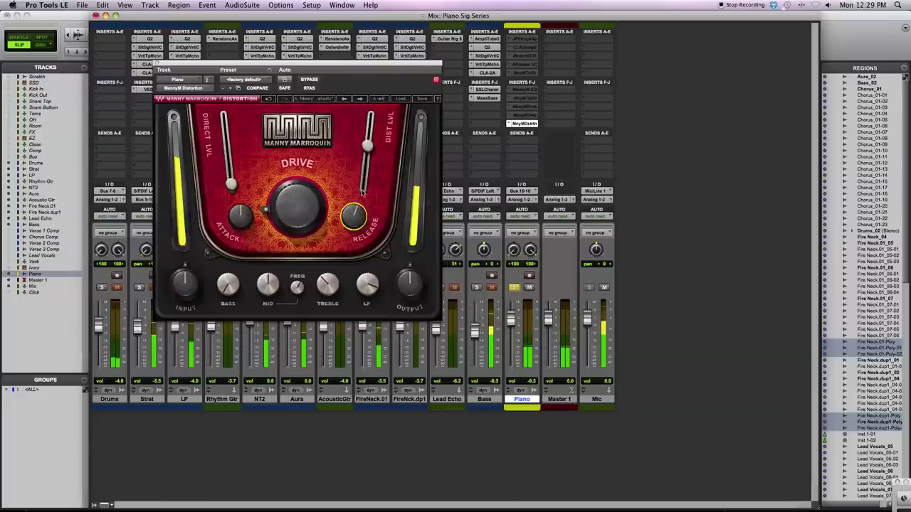
mouse_move(291, 207)
left_mouse_down()
mouse_move(290, 225)
mouse_move(297, 222)
left_mouse_up()
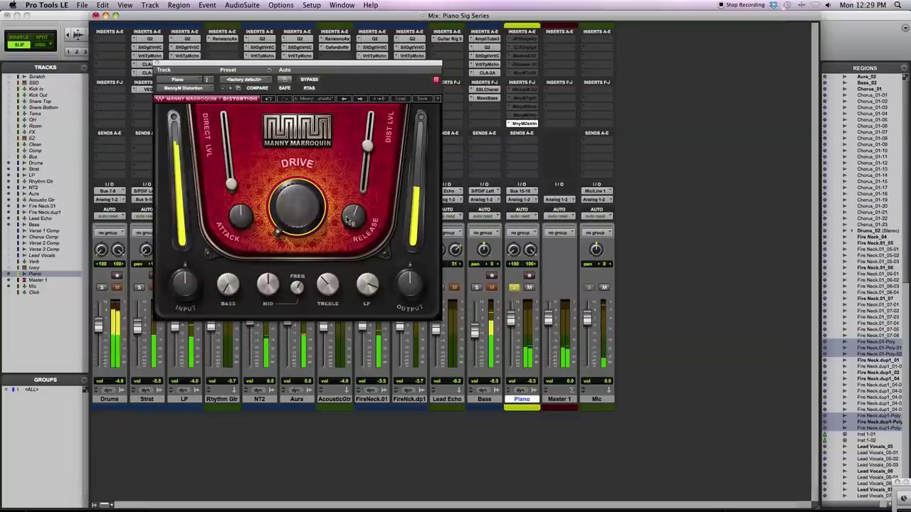
left_click(350, 221)
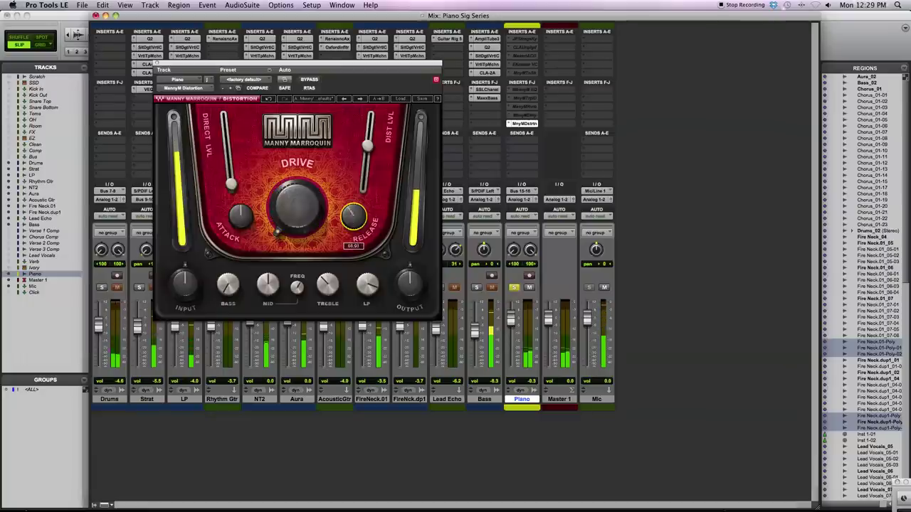
mouse_move(242, 215)
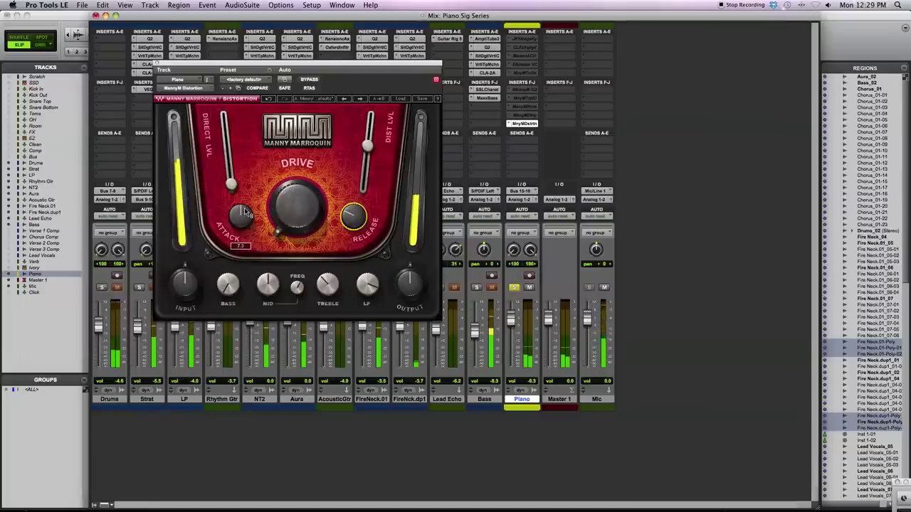
left_click_drag(242, 214, 242, 271)
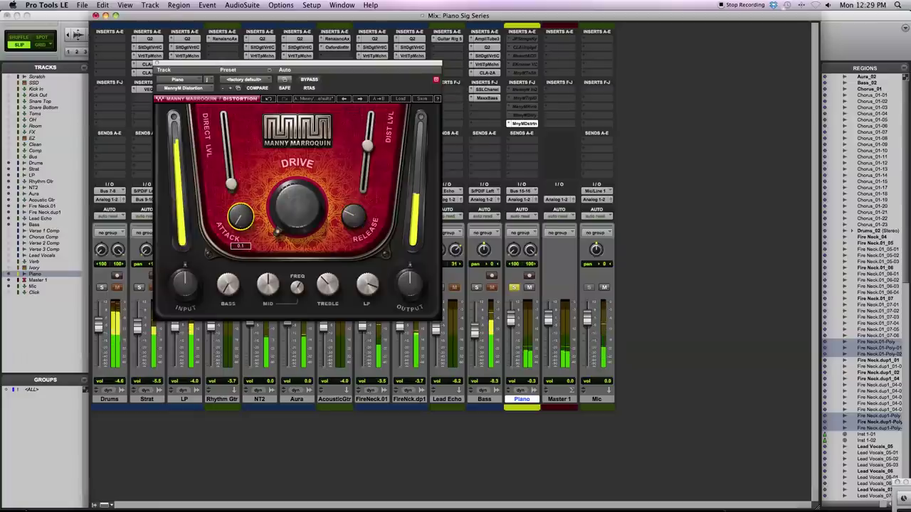
left_click_drag(241, 216, 241, 172)
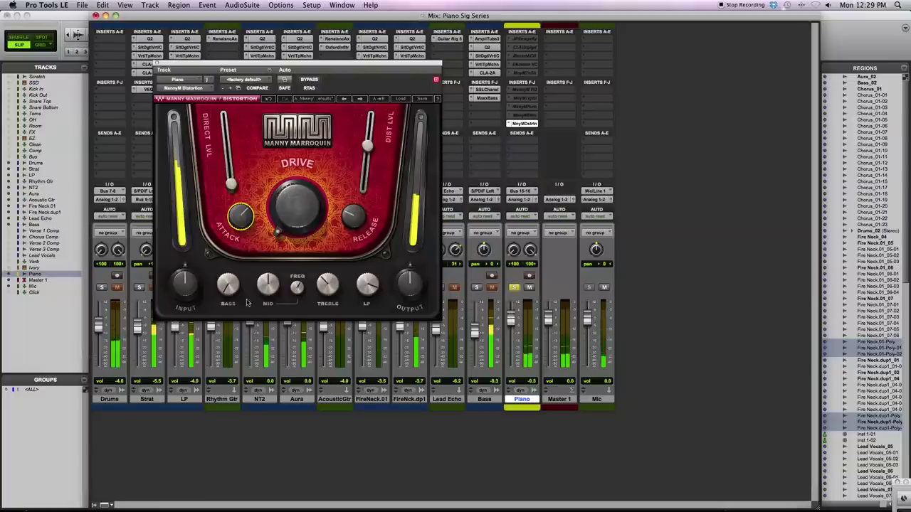
Audition the clean piano by lowering Dist Level nearly to minimum and raising Direct Level
mouse_move(238, 293)
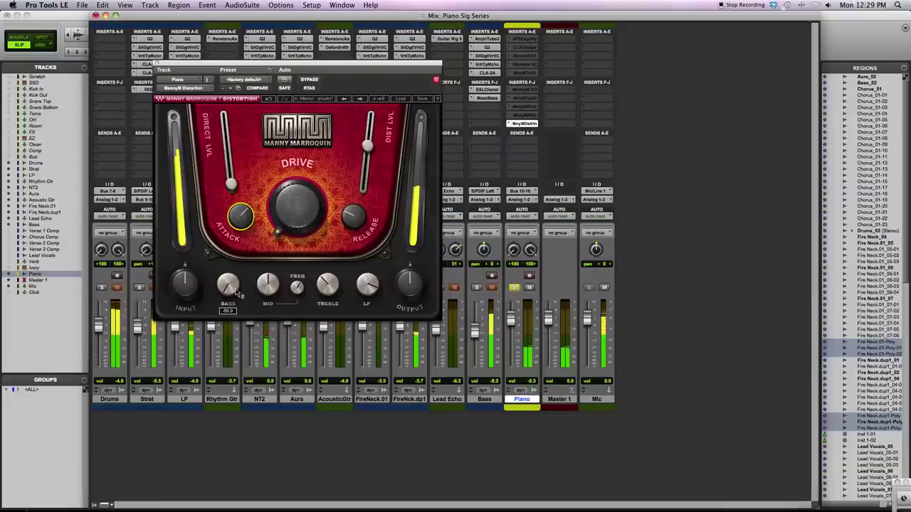
left_click_drag(369, 146, 363, 184)
left_click_drag(231, 184, 225, 127)
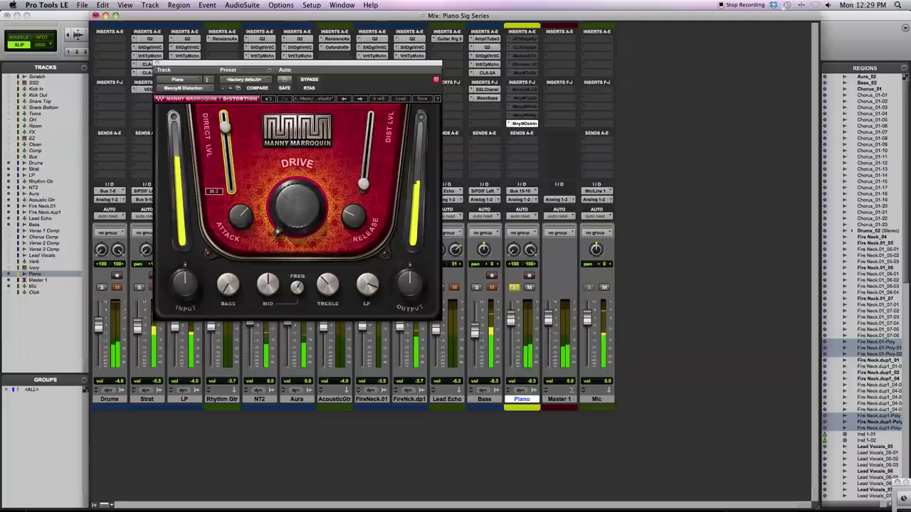
Adjust the distortion's LP, Treble and Mid tone controls
left_click_drag(363, 296, 364, 324)
left_click_drag(334, 288, 334, 300)
left_click(267, 285)
Switch the blend back to the distorted signal by lowering Direct Level, raising Dist Level, and increase Drive
left_click_drag(225, 127, 231, 184)
left_click_drag(363, 185, 370, 133)
left_click_drag(297, 207, 297, 193)
Reshape the distorted tone by lowering LP, readjusting Treble and Mid, and raising Bass to about -11.7
left_click(367, 285)
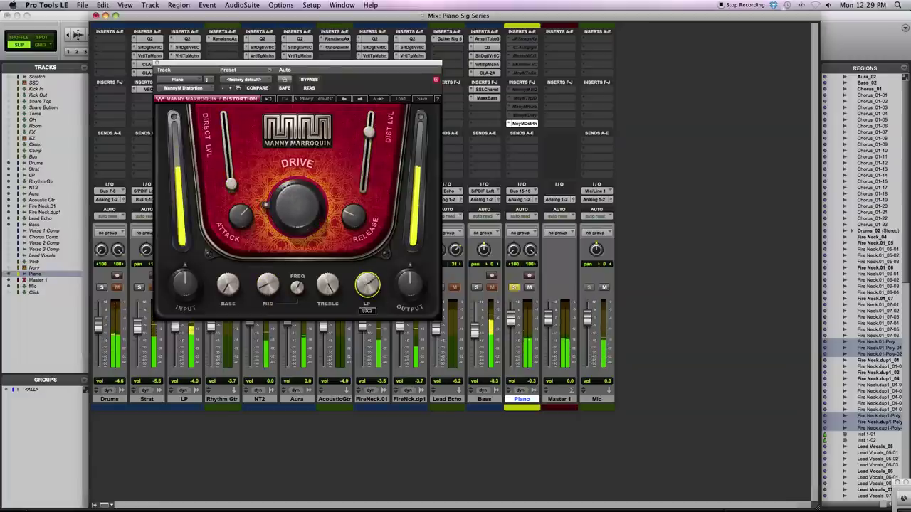
left_click_drag(368, 284, 367, 316)
left_click_drag(327, 284, 295, 275)
left_click_drag(271, 289, 227, 276)
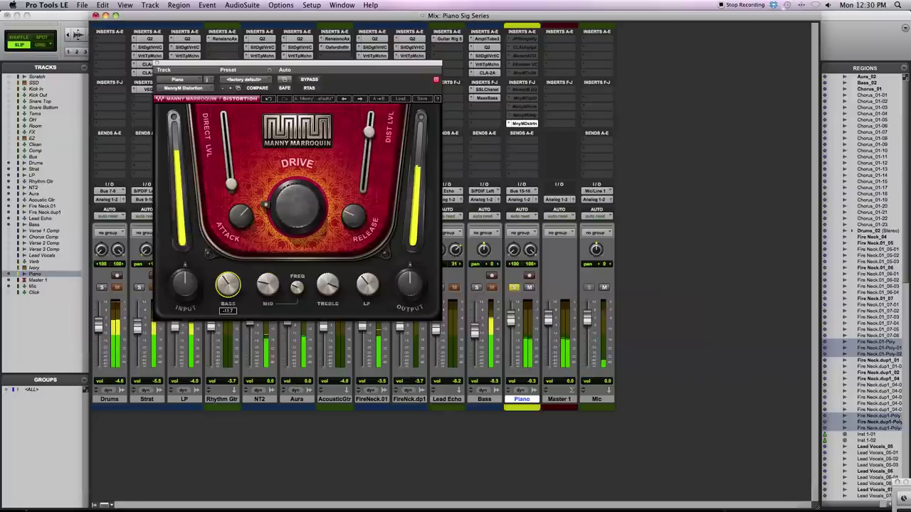
Blend distorted and direct piano by trying Dist Level near 46.1 before raising it, reducing Drive, and bringing Direct Level up to mid-range
left_click_drag(368, 132, 366, 152)
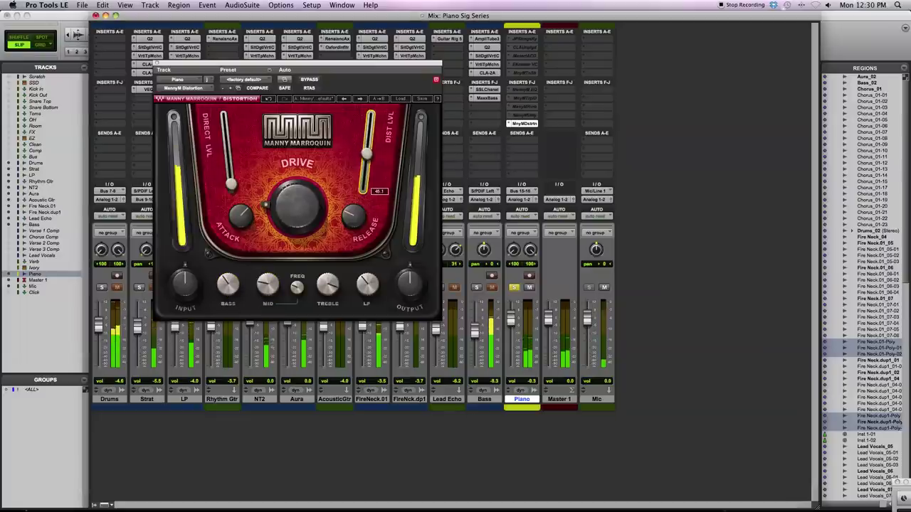
left_click(231, 183)
left_click_drag(231, 183, 225, 118)
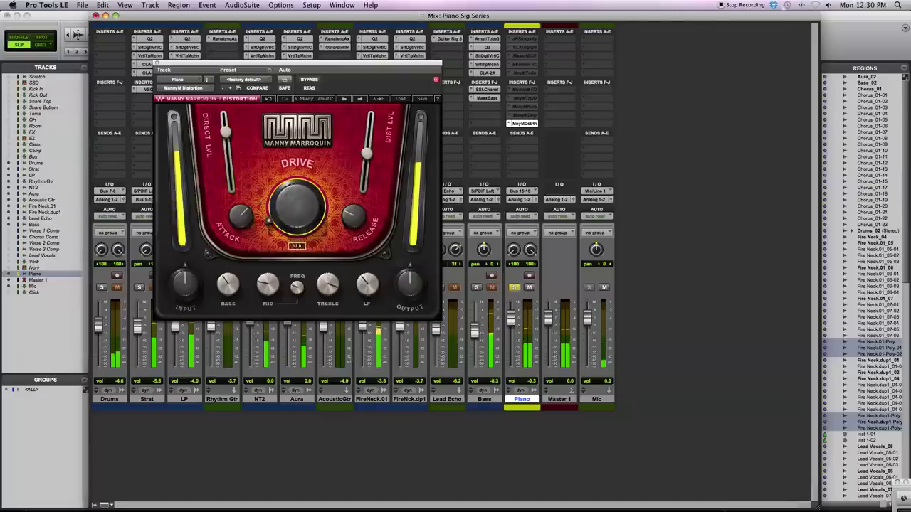
left_click_drag(366, 153, 367, 142)
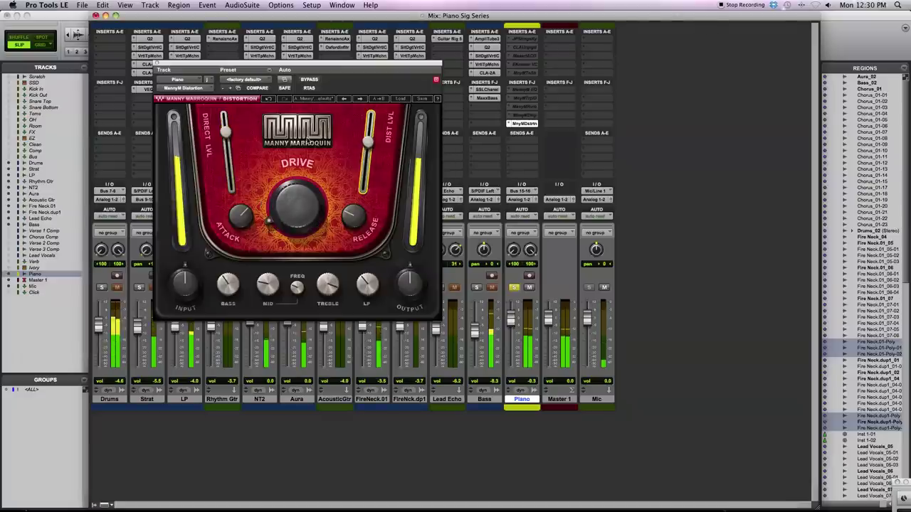
left_click_drag(224, 132, 225, 148)
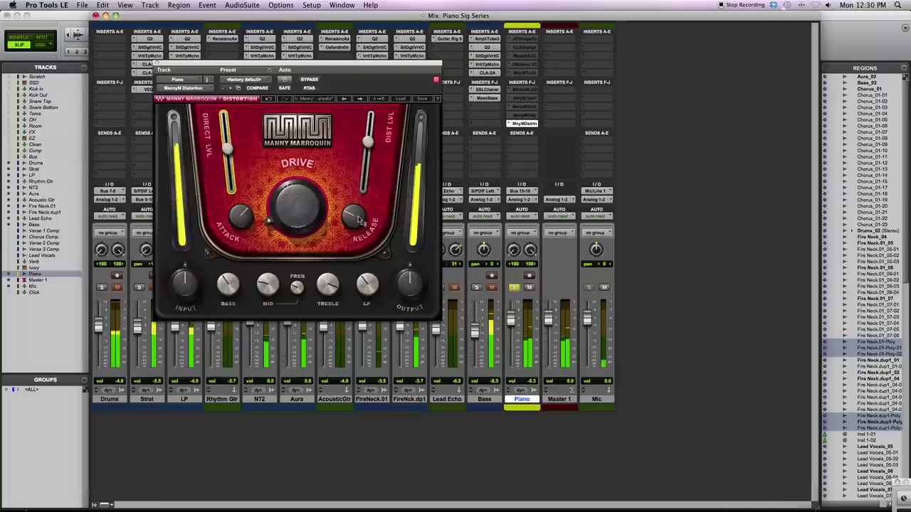